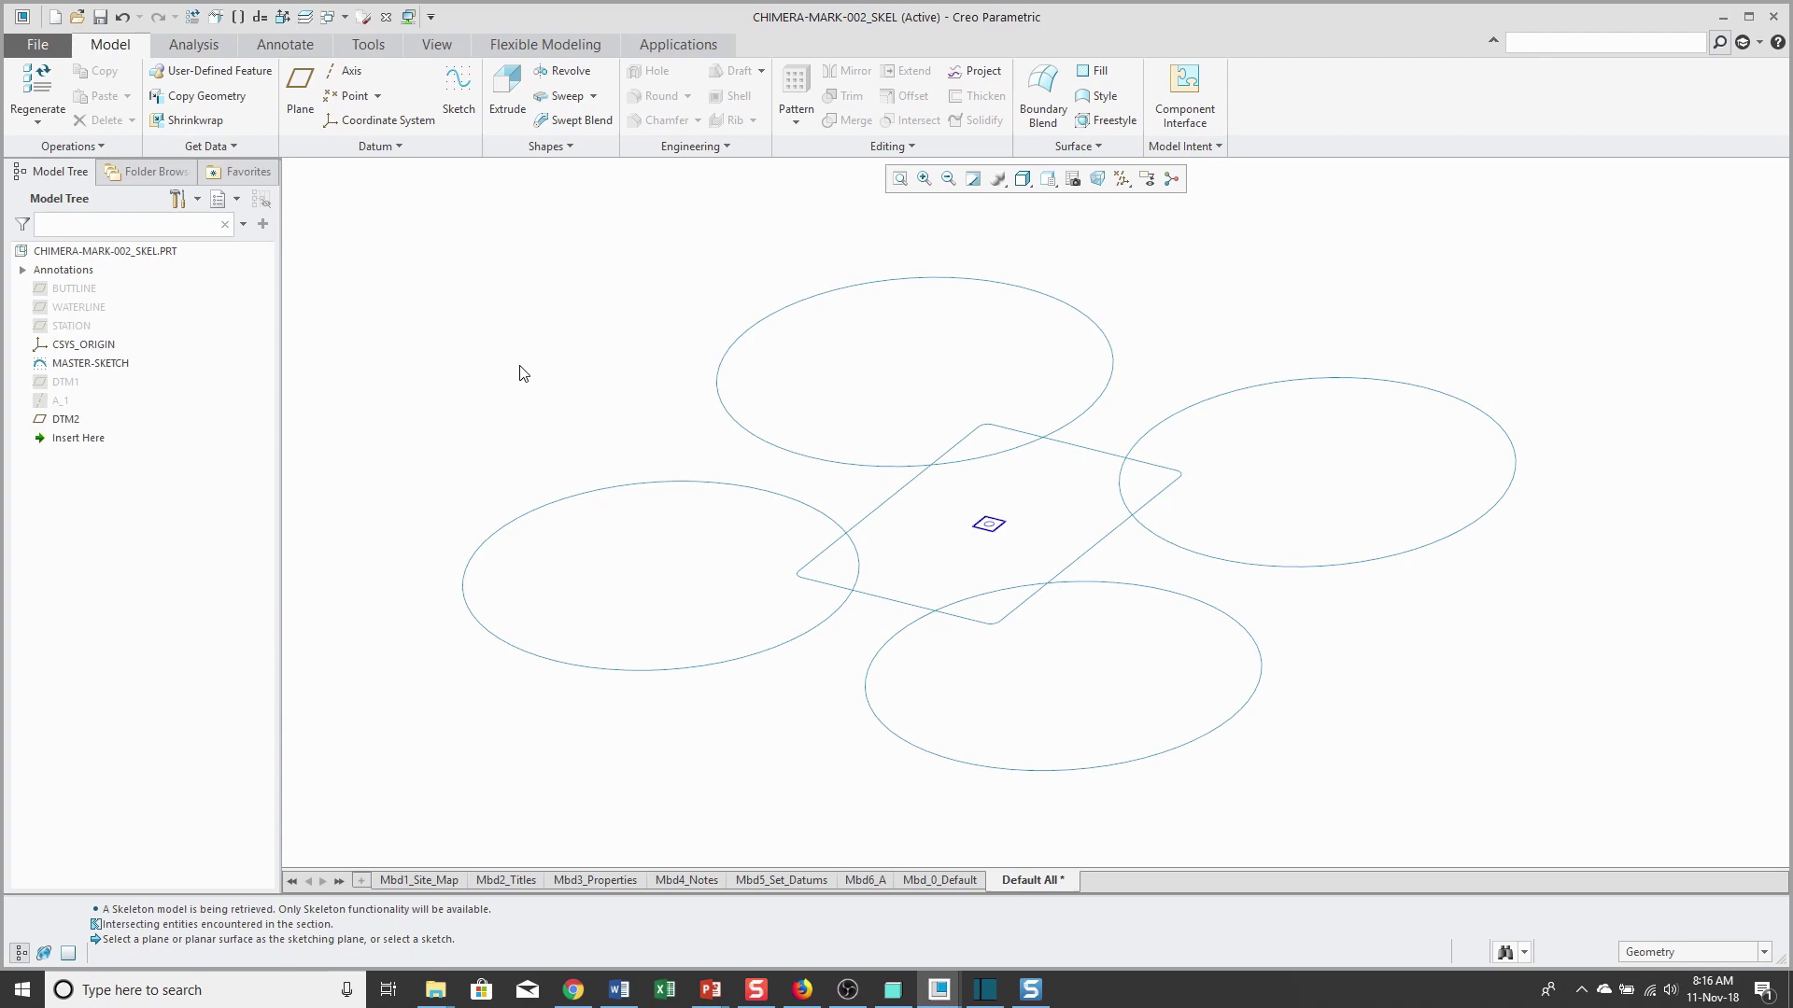
Step: Select MASTER-SKETCH in the Model Tree and zoom in on its central square frame
{"action": "left_click", "coordinate": [114, 364]}
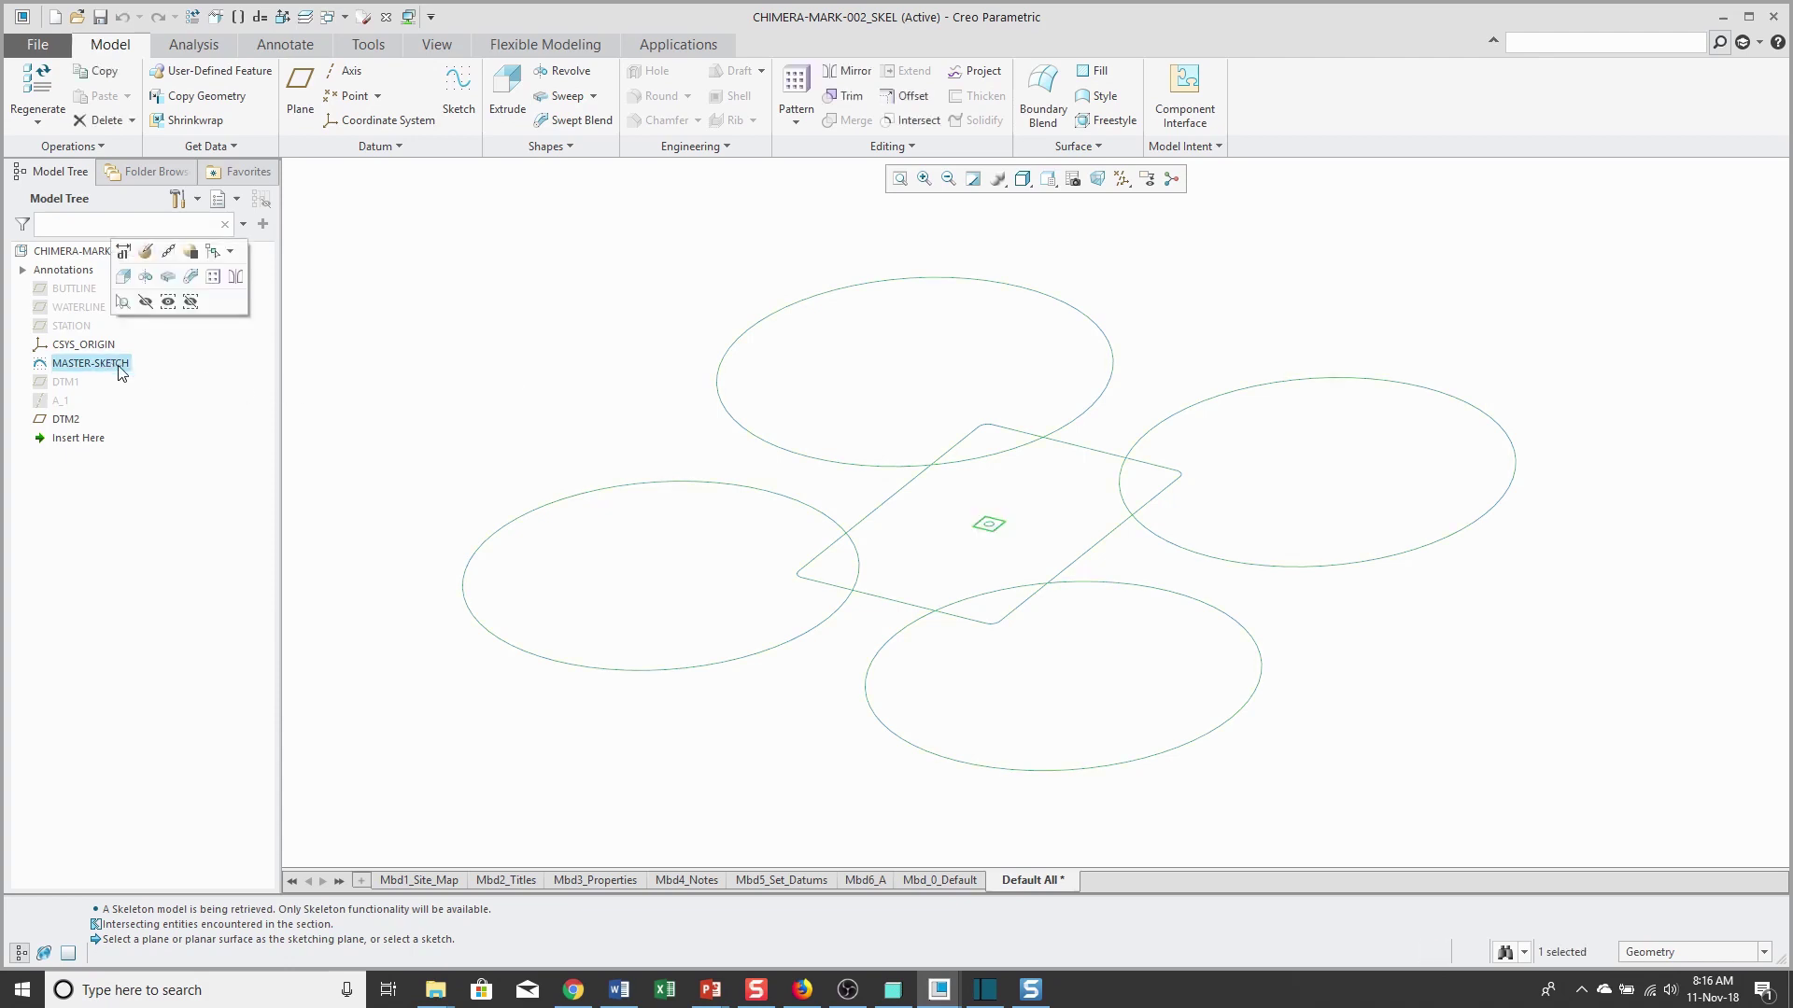
{"action": "scroll", "coordinate": [1004, 534], "scroll_direction": "down", "scroll_amount": 2}
{"action": "scroll", "coordinate": [919, 545], "scroll_direction": "down", "scroll_amount": 2}
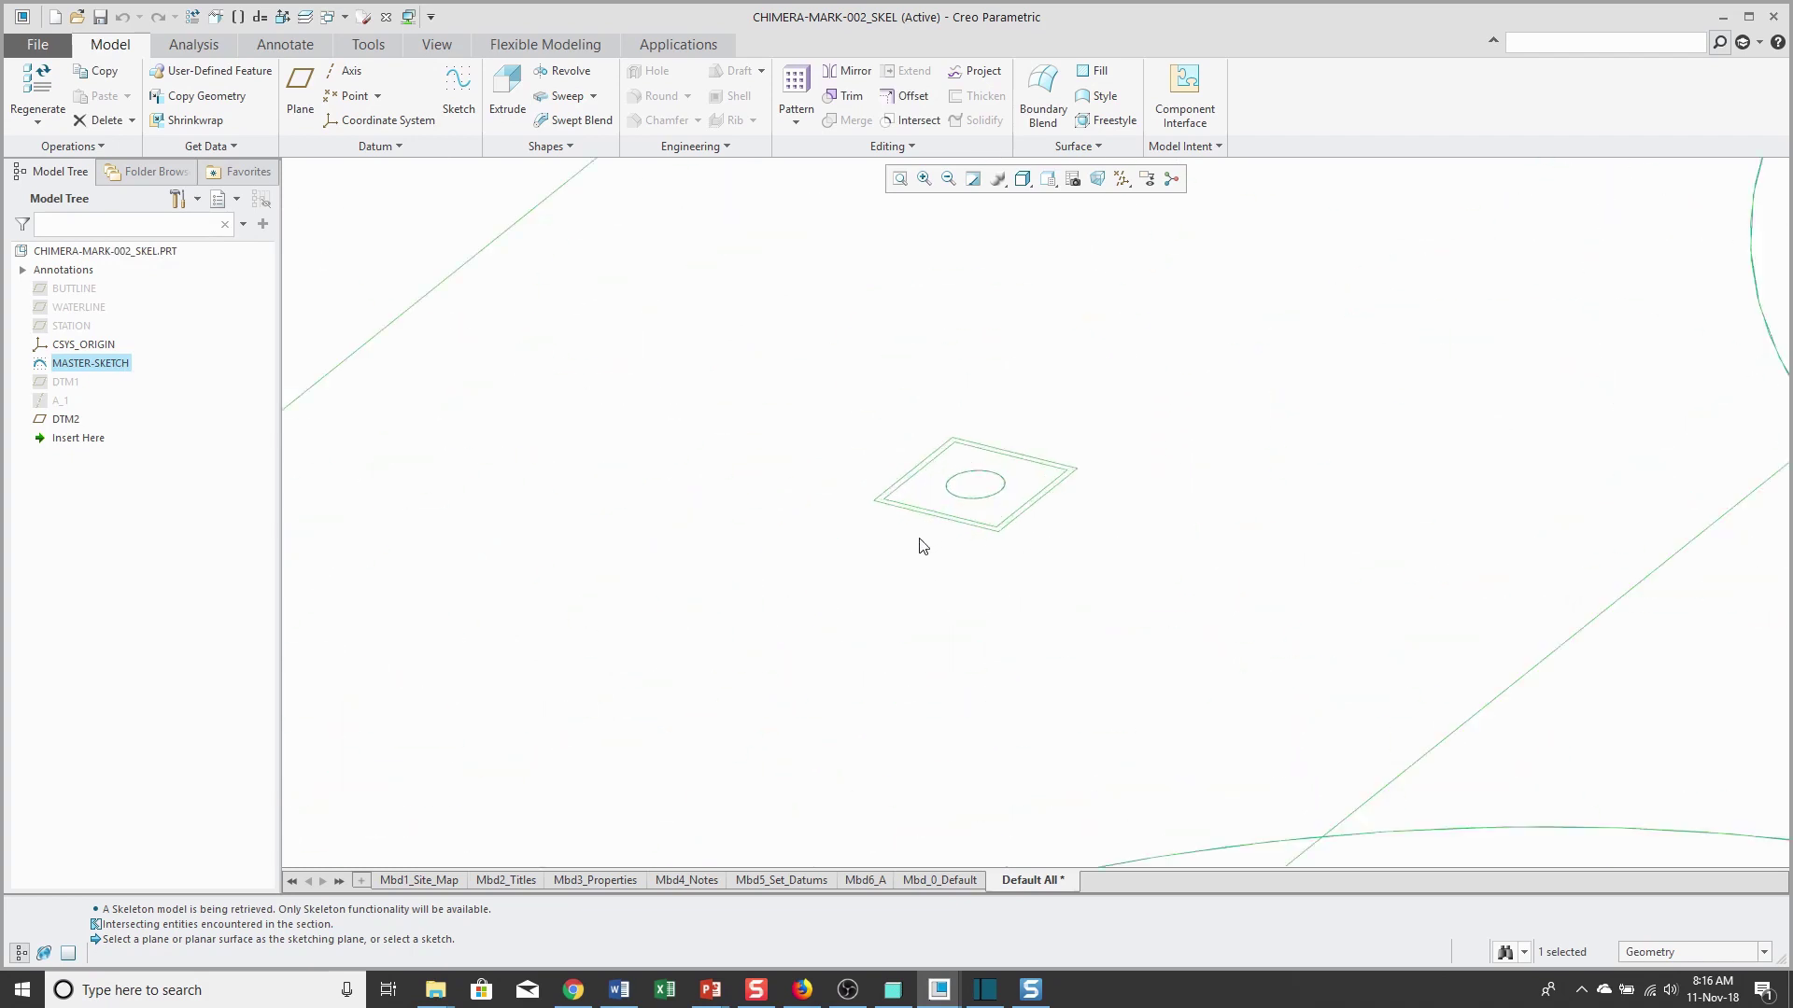
{"action": "scroll", "coordinate": [1016, 485], "scroll_direction": "up", "scroll_amount": 3}
{"action": "scroll", "coordinate": [995, 493], "scroll_direction": "up", "scroll_amount": 2}
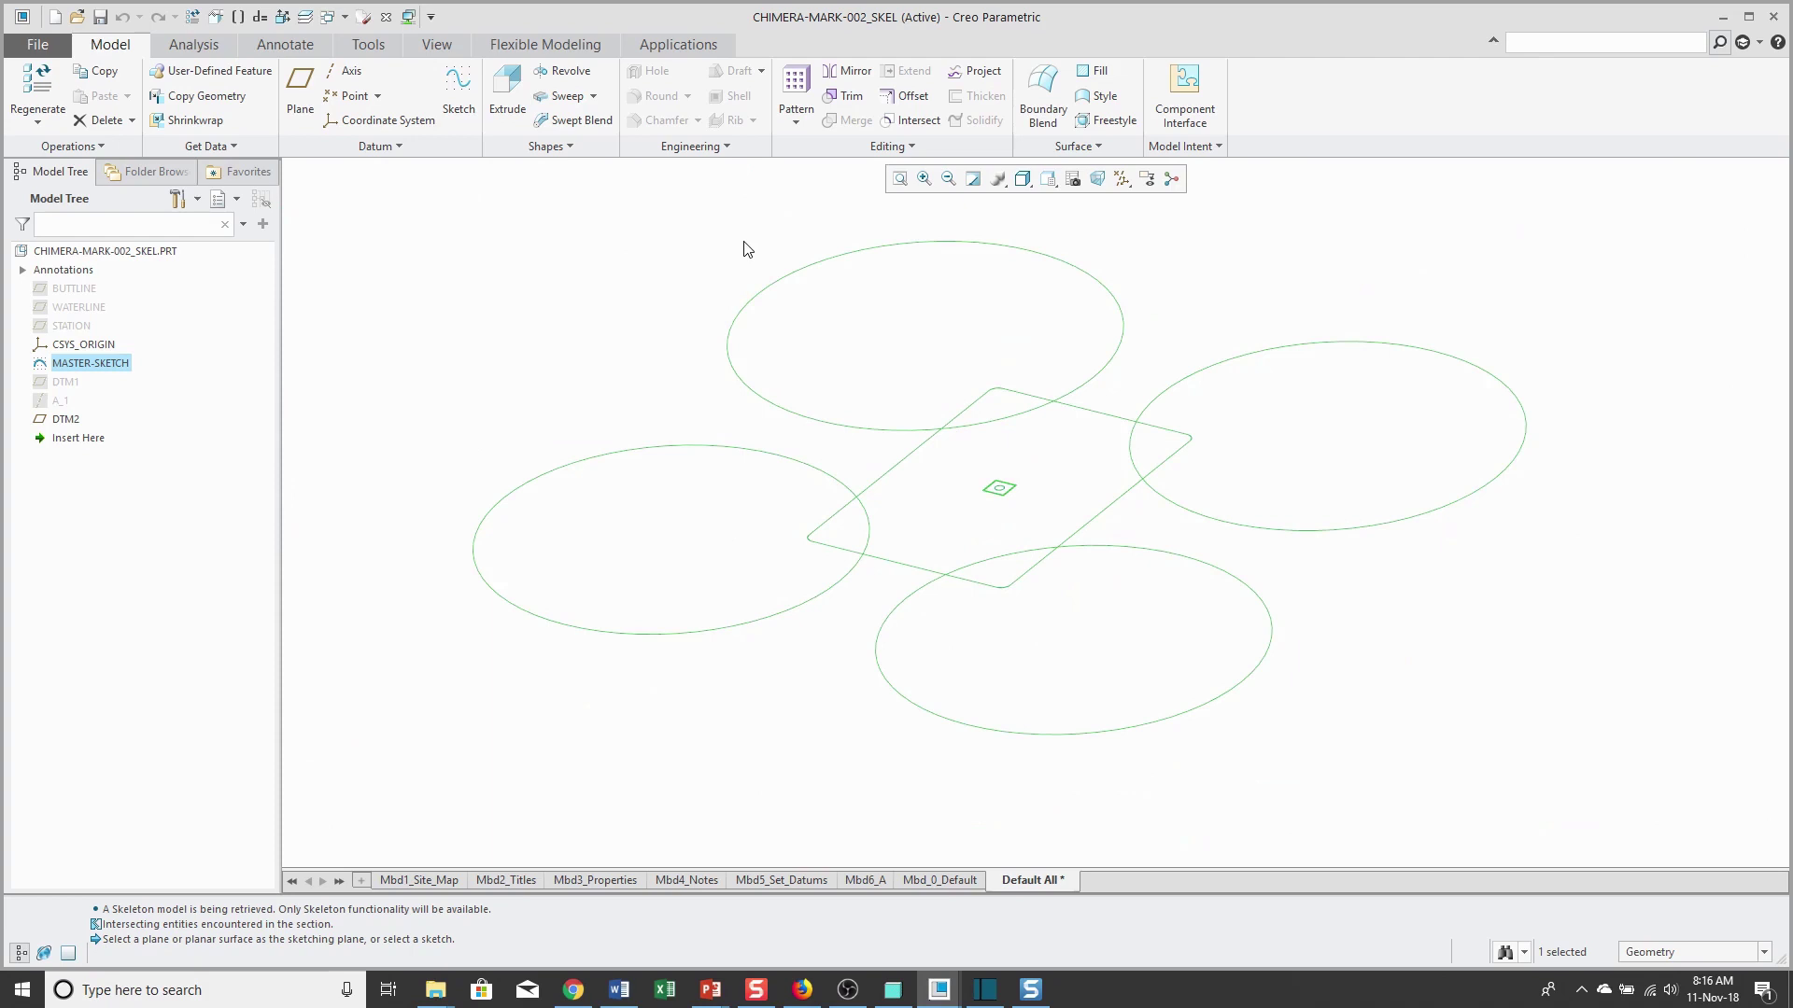
{"action": "left_click", "coordinate": [507, 93]}
{"action": "scroll", "coordinate": [768, 611], "scroll_direction": "up", "scroll_amount": 3}
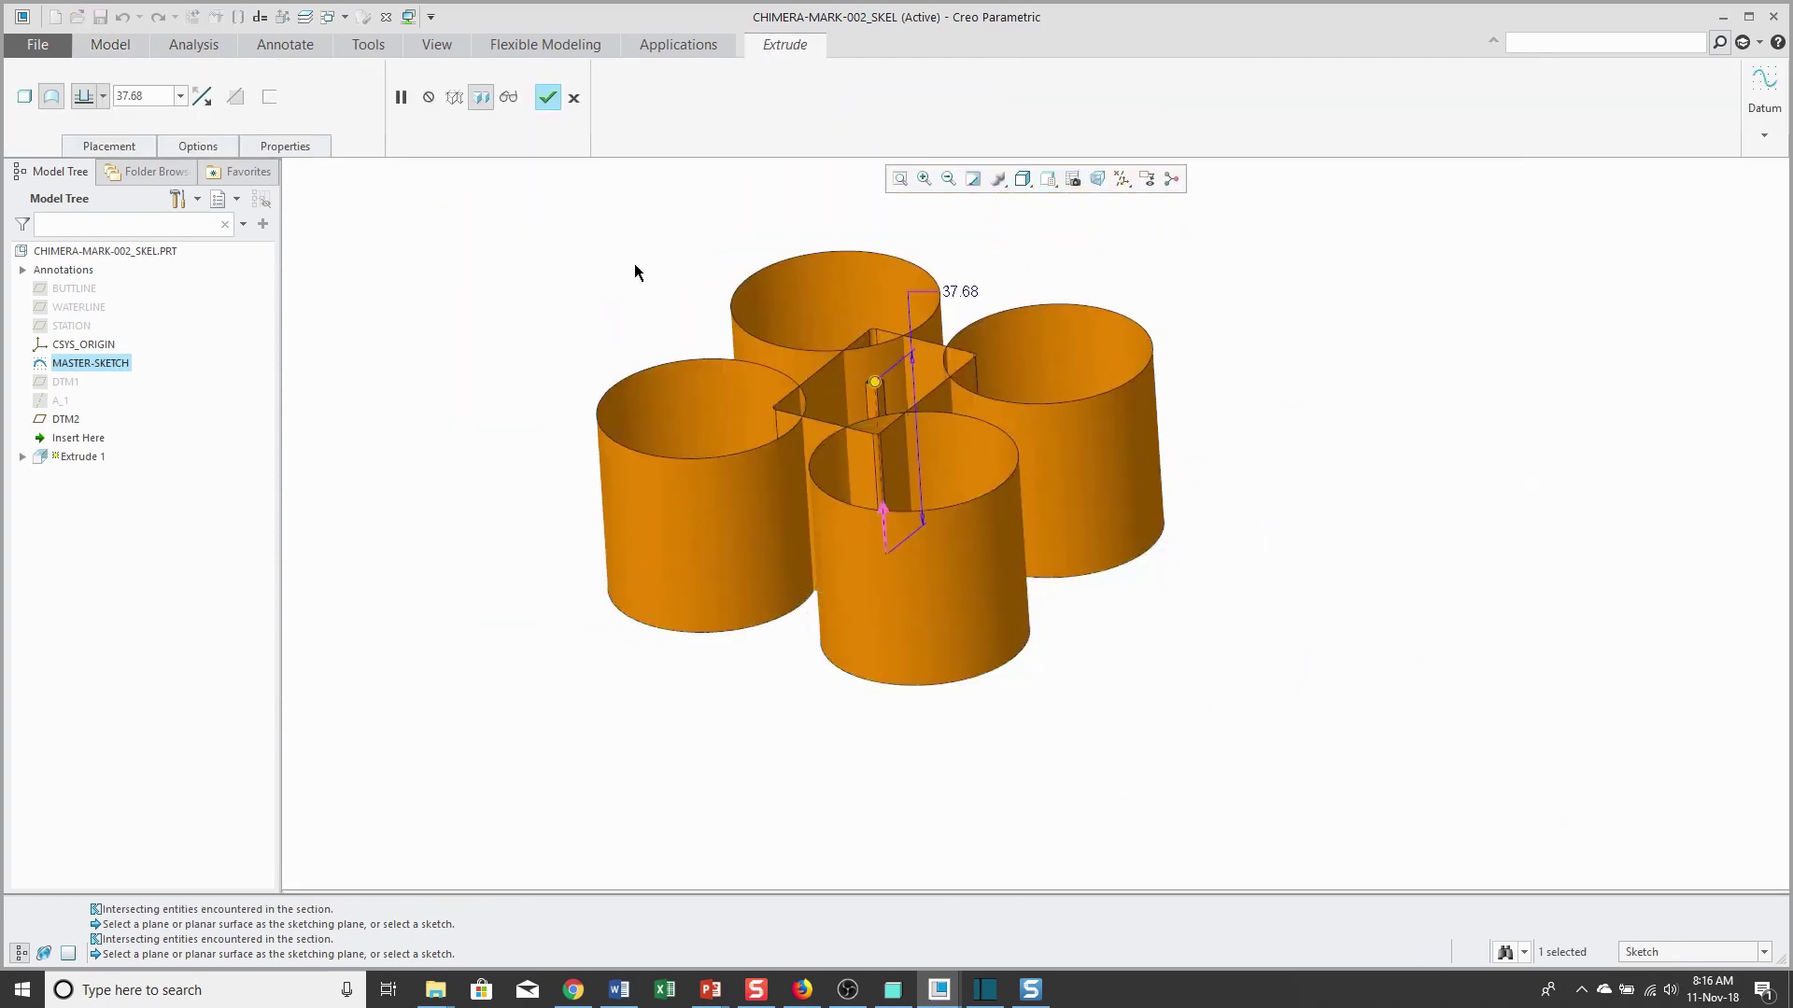
{"action": "left_click", "coordinate": [24, 97]}
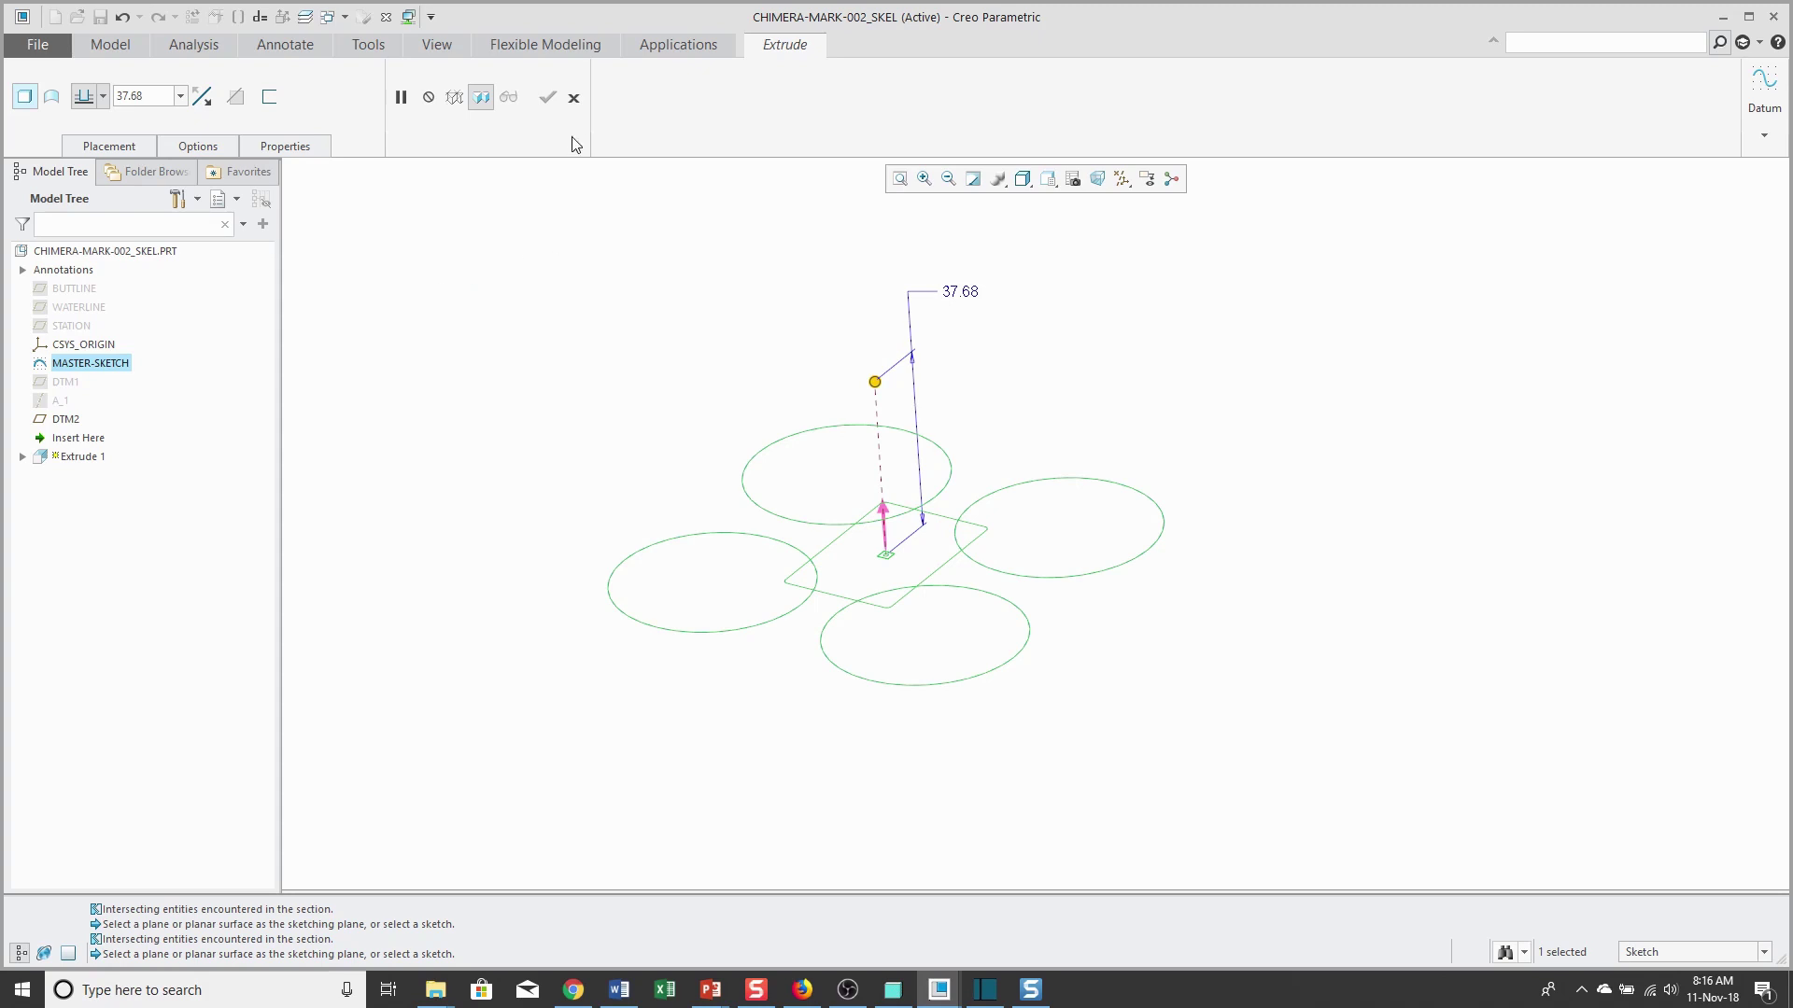
{"action": "left_click", "coordinate": [573, 98]}
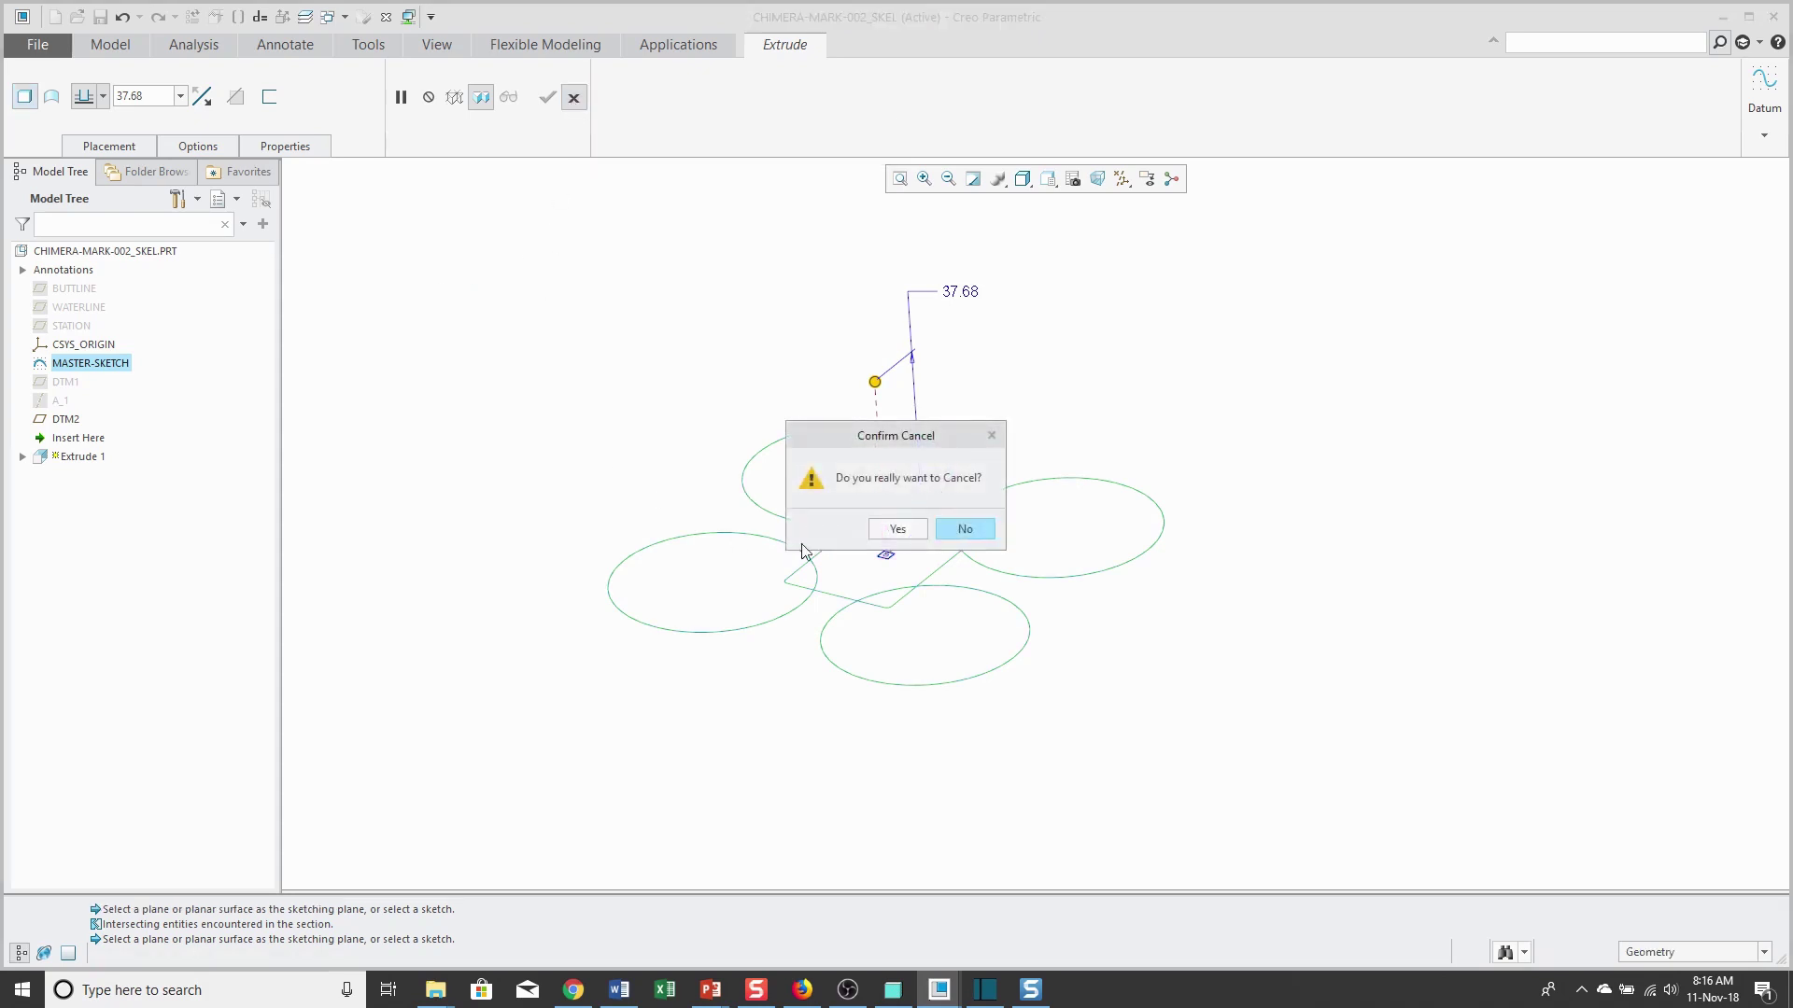
{"action": "left_click", "coordinate": [964, 530]}
{"action": "left_click", "coordinate": [1354, 598]}
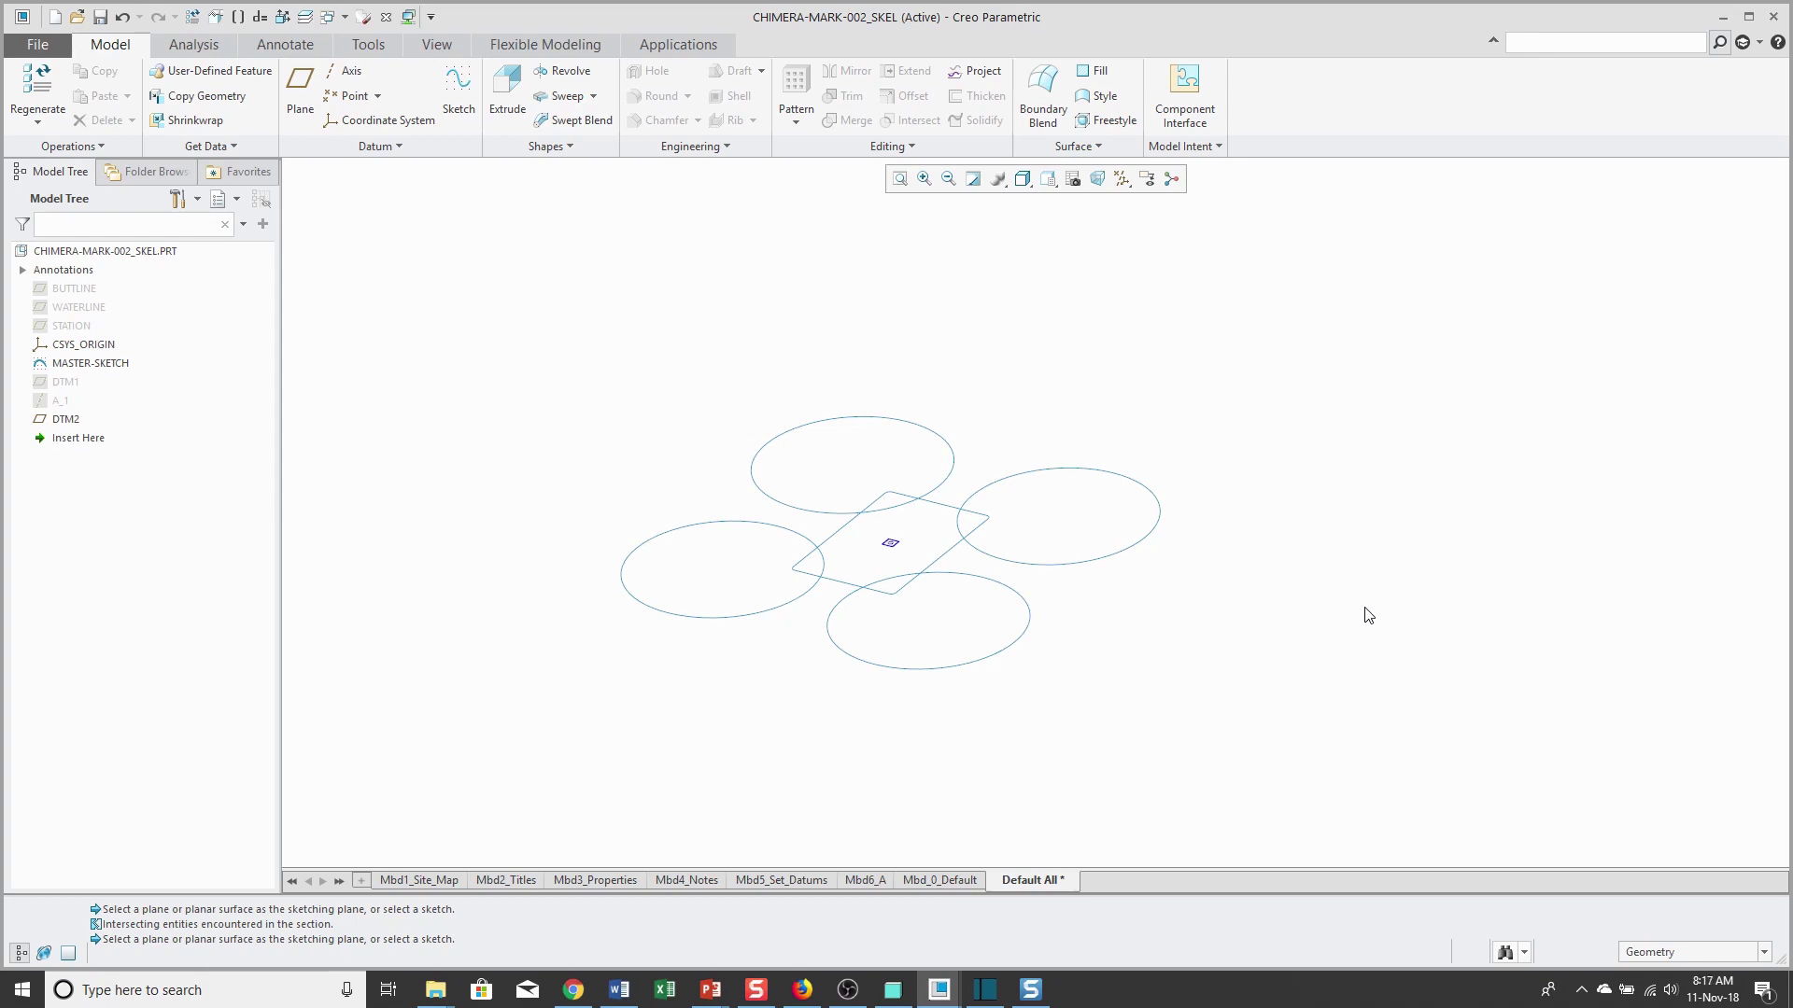
Step: With the Sketch Region filter on, select all four circle regions and their four overlap regions
{"action": "left_click", "coordinate": [1764, 952]}
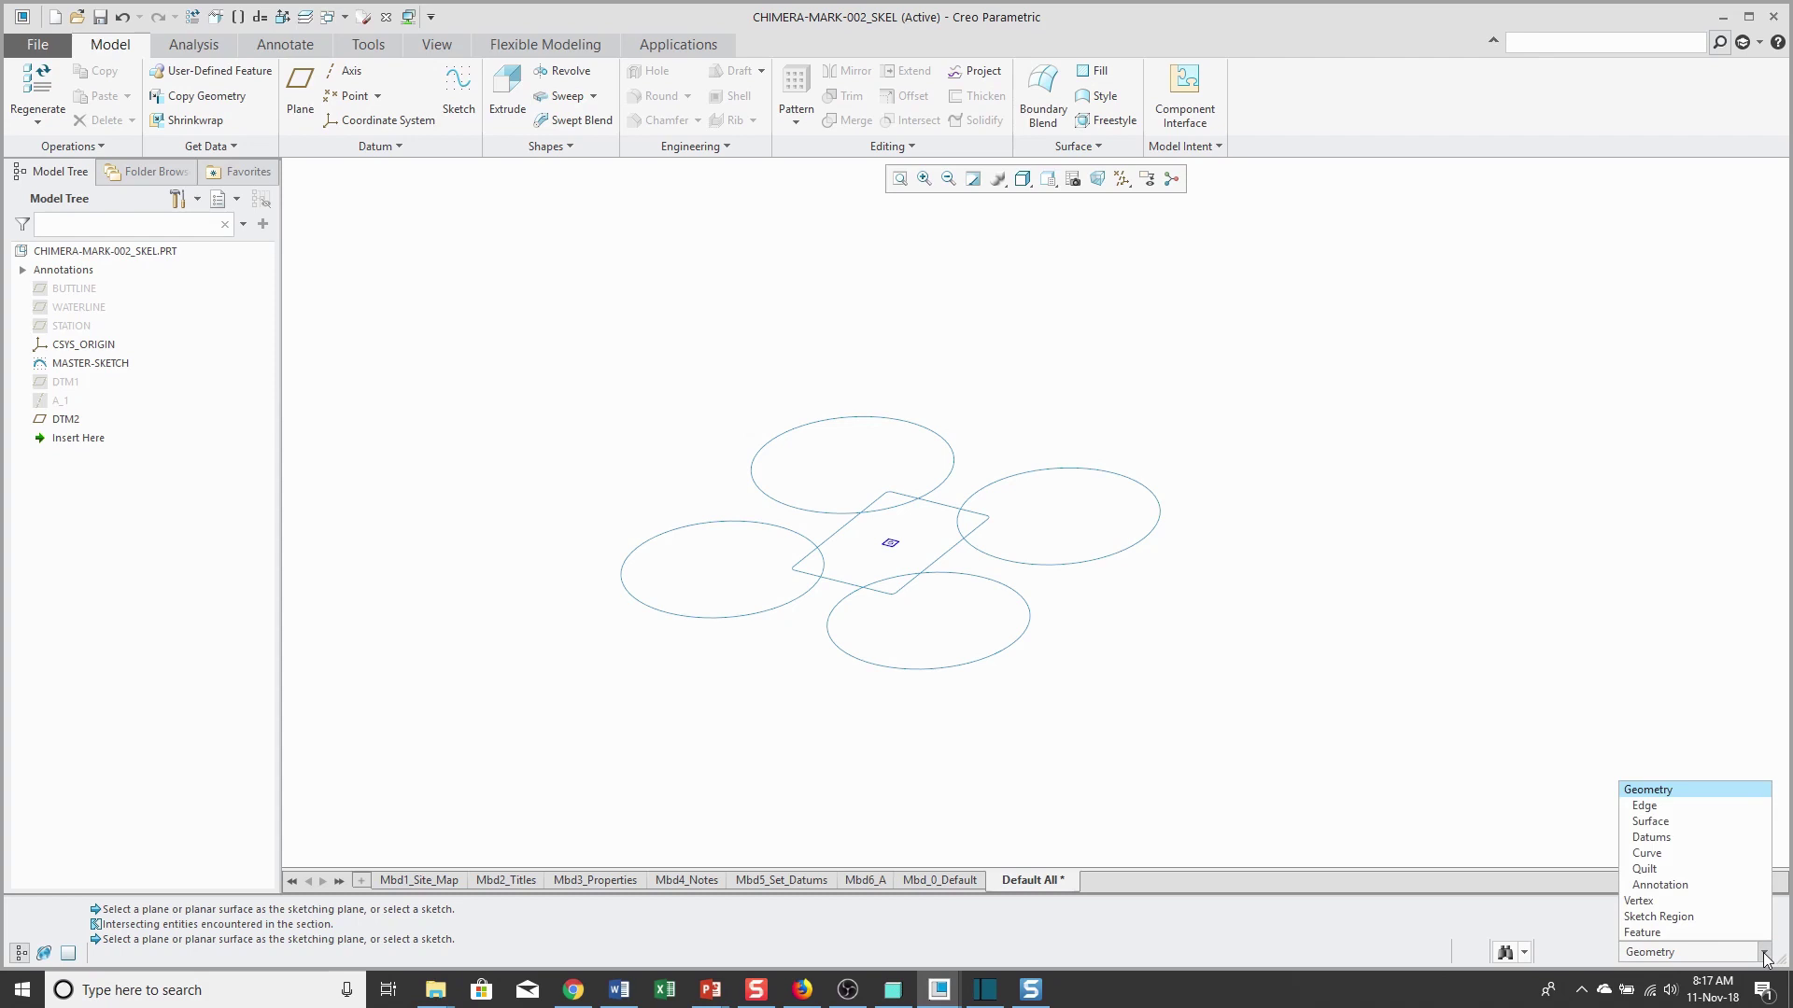
{"action": "left_click", "coordinate": [1688, 918]}
{"action": "scroll", "coordinate": [823, 616], "scroll_direction": "up", "scroll_amount": 2}
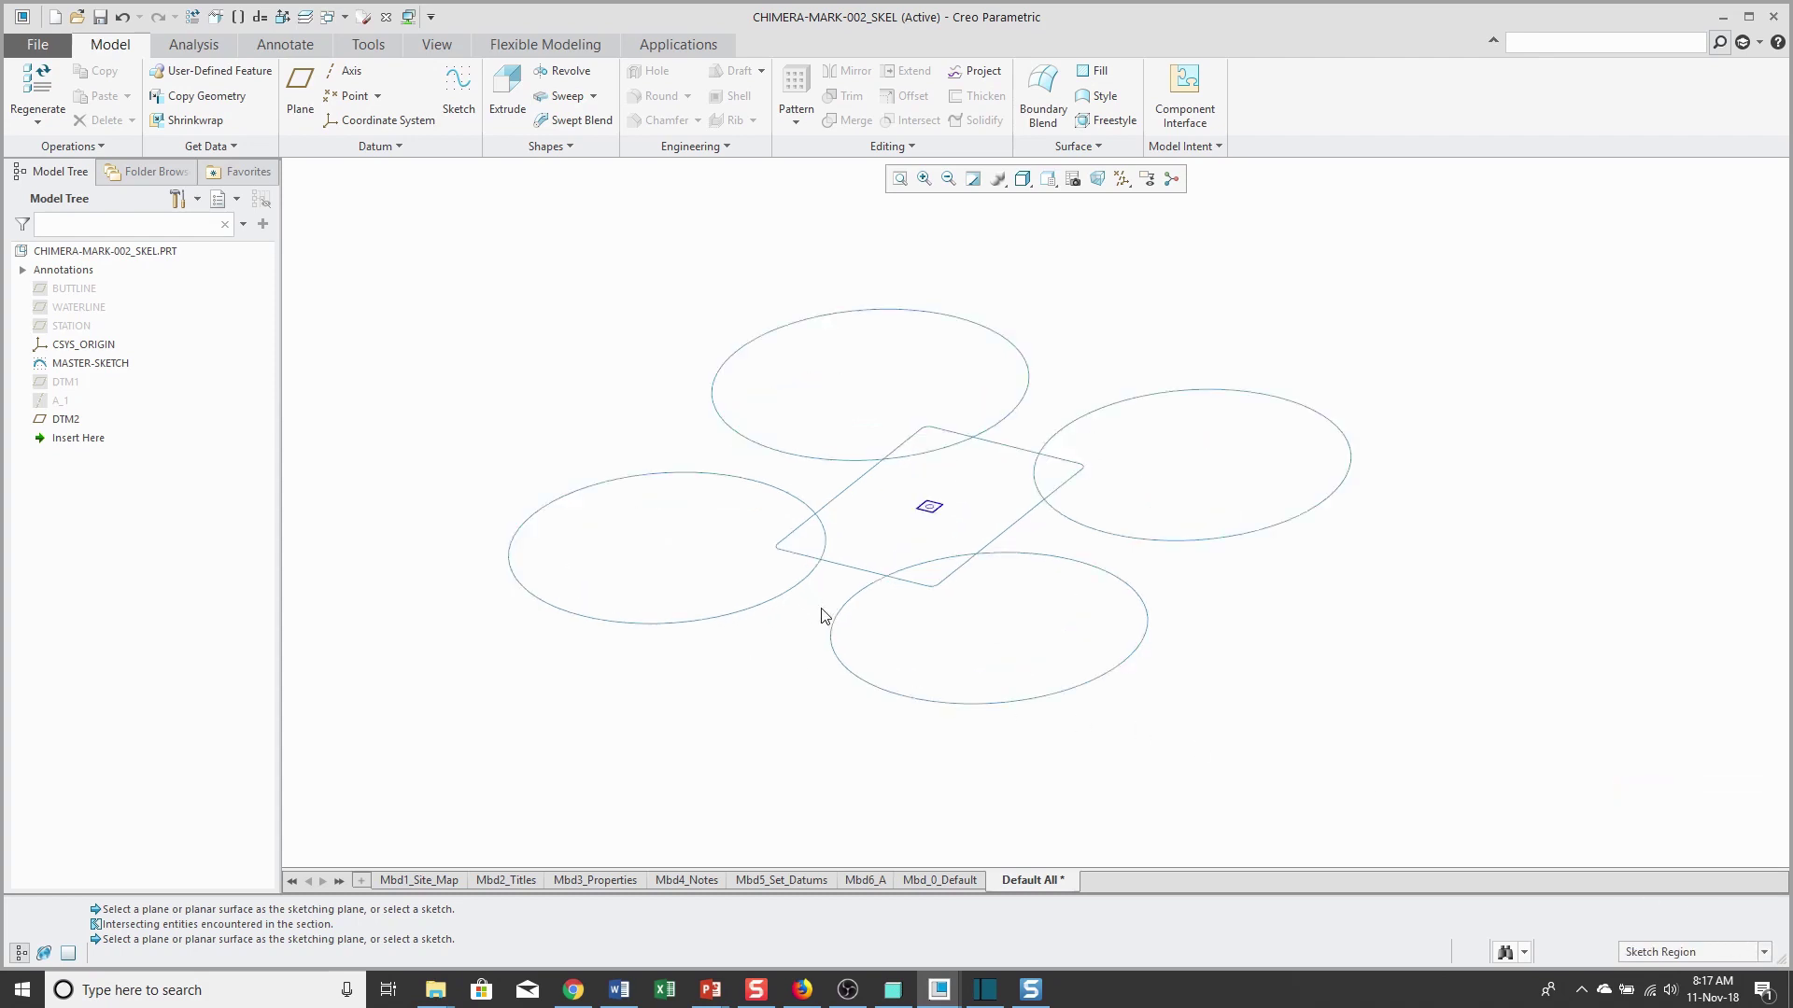
{"action": "left_click", "coordinate": [761, 602]}
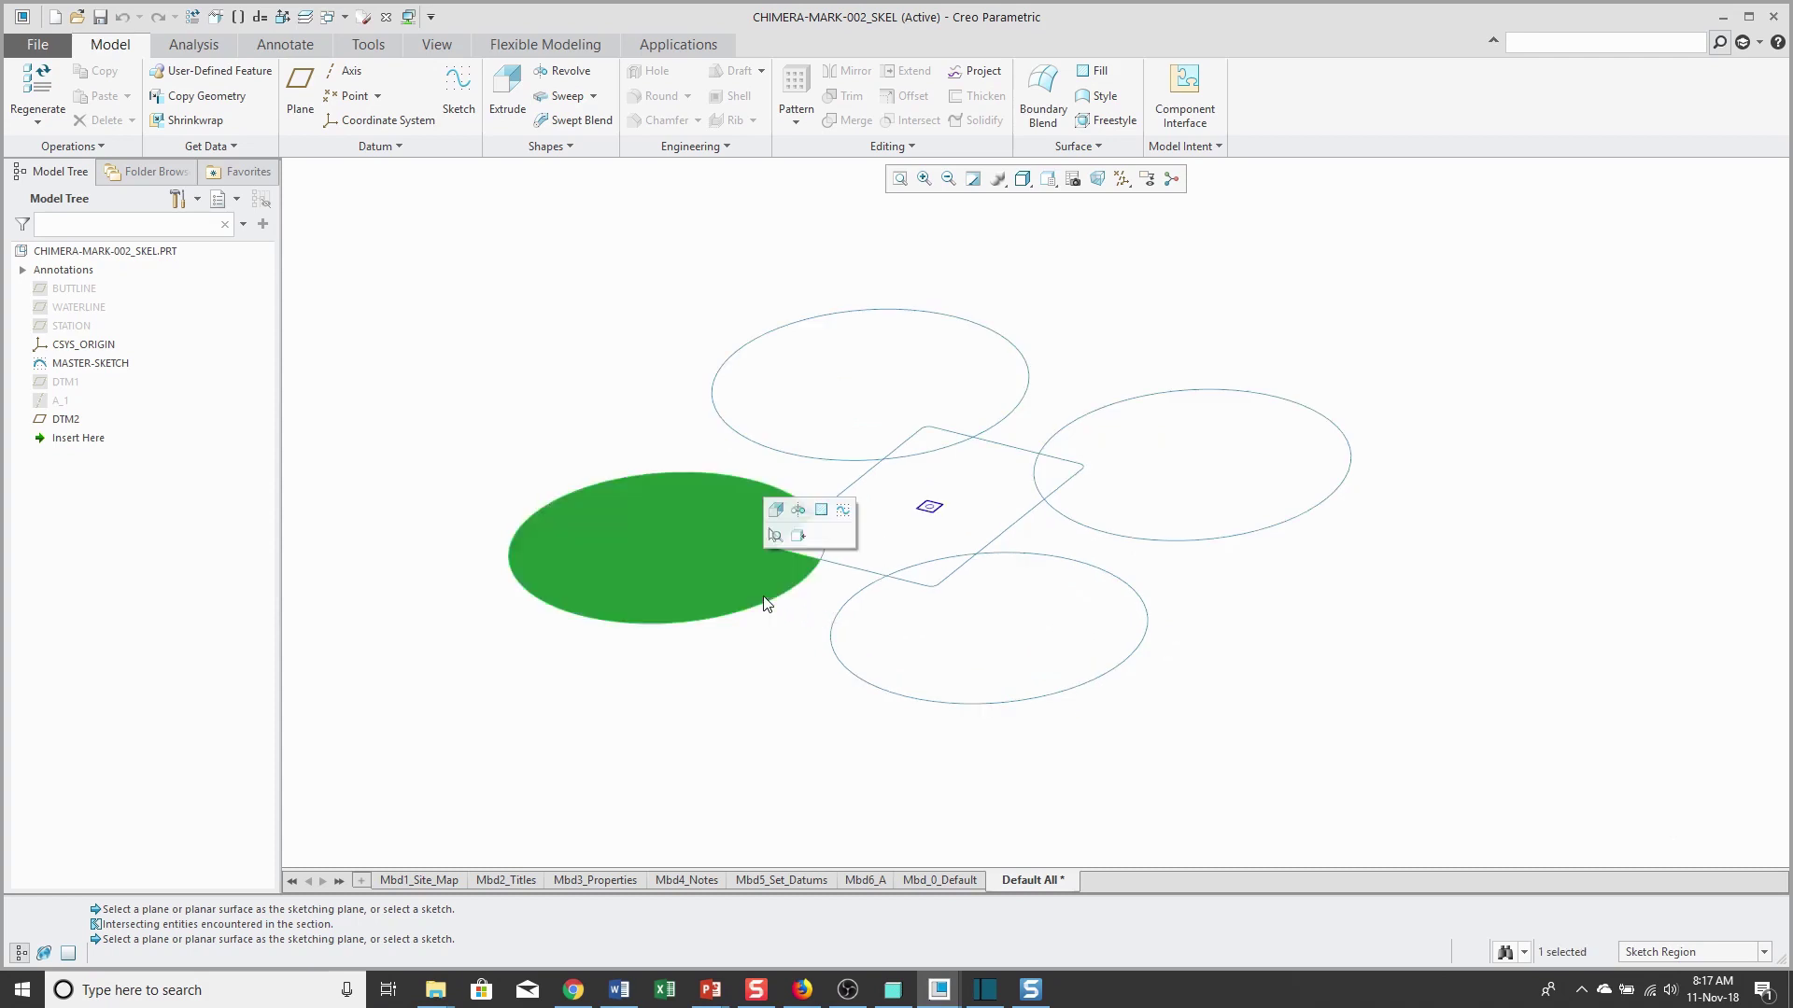
{"action": "left_click", "coordinate": [792, 352], "text": "ctrl"}
{"action": "left_click", "coordinate": [831, 509], "text": "ctrl"}
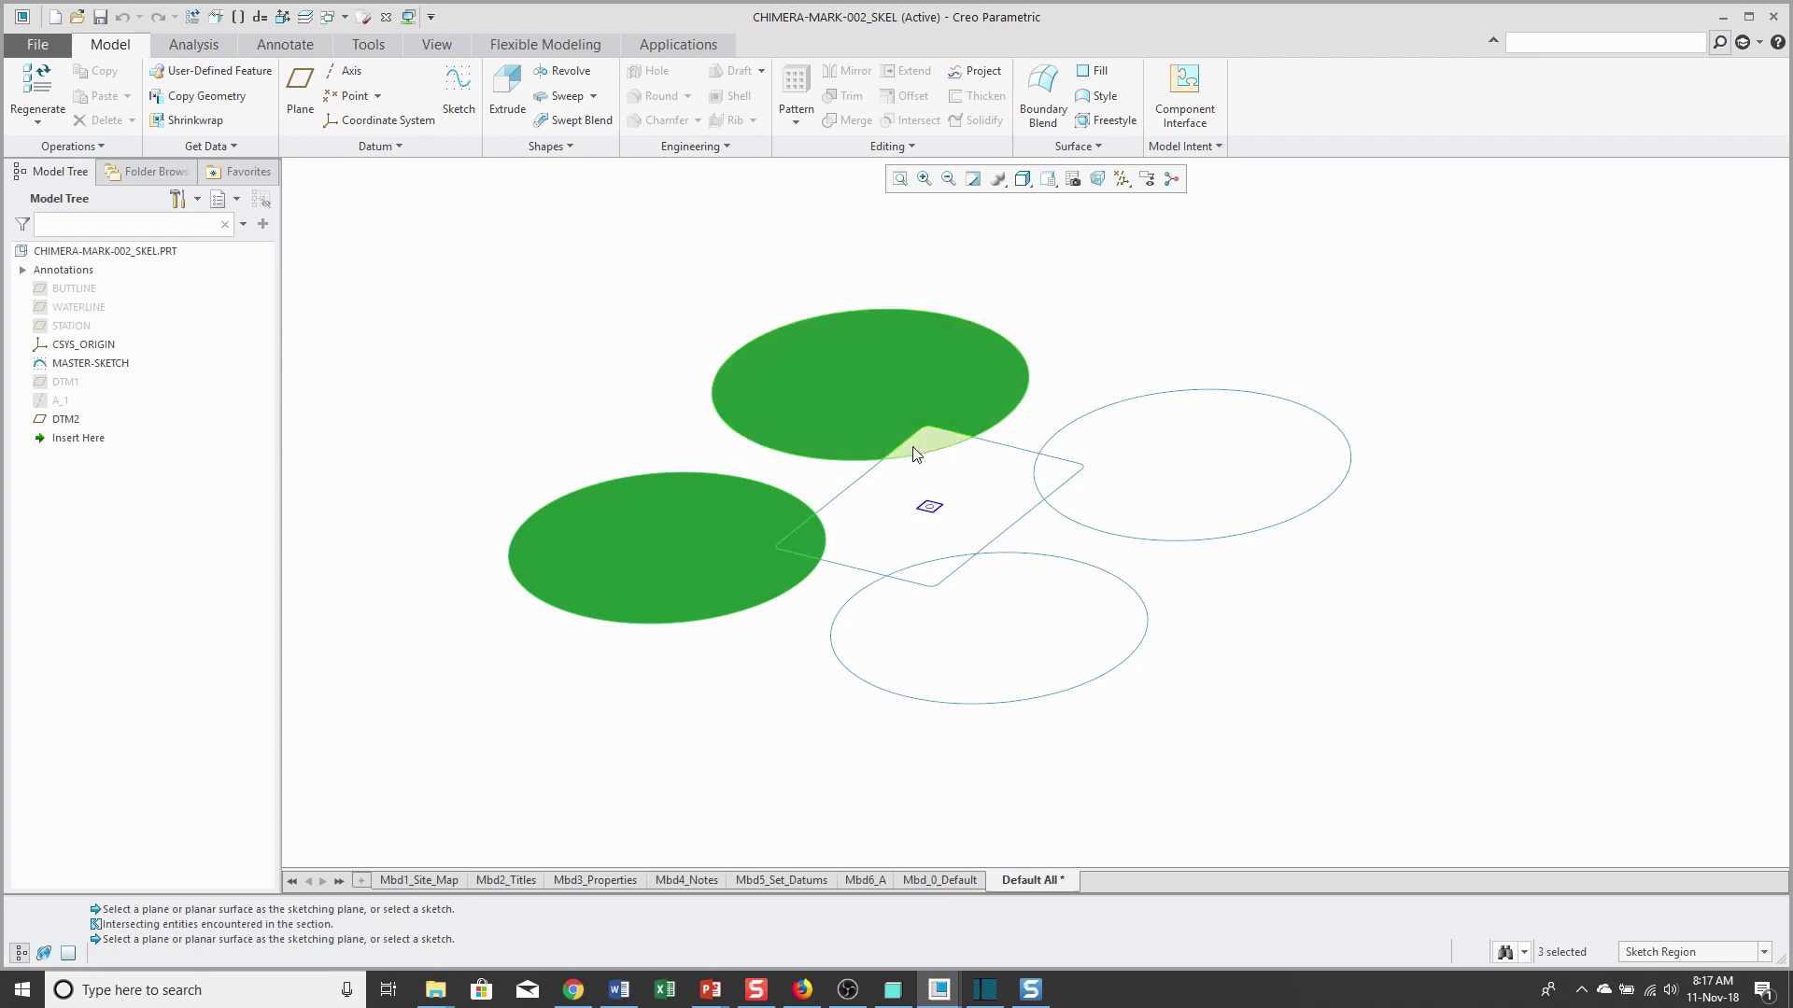
{"action": "left_click", "coordinate": [934, 437], "text": "ctrl"}
{"action": "left_click", "coordinate": [1173, 455], "text": "ctrl"}
{"action": "left_click", "coordinate": [1066, 481], "text": "ctrl"}
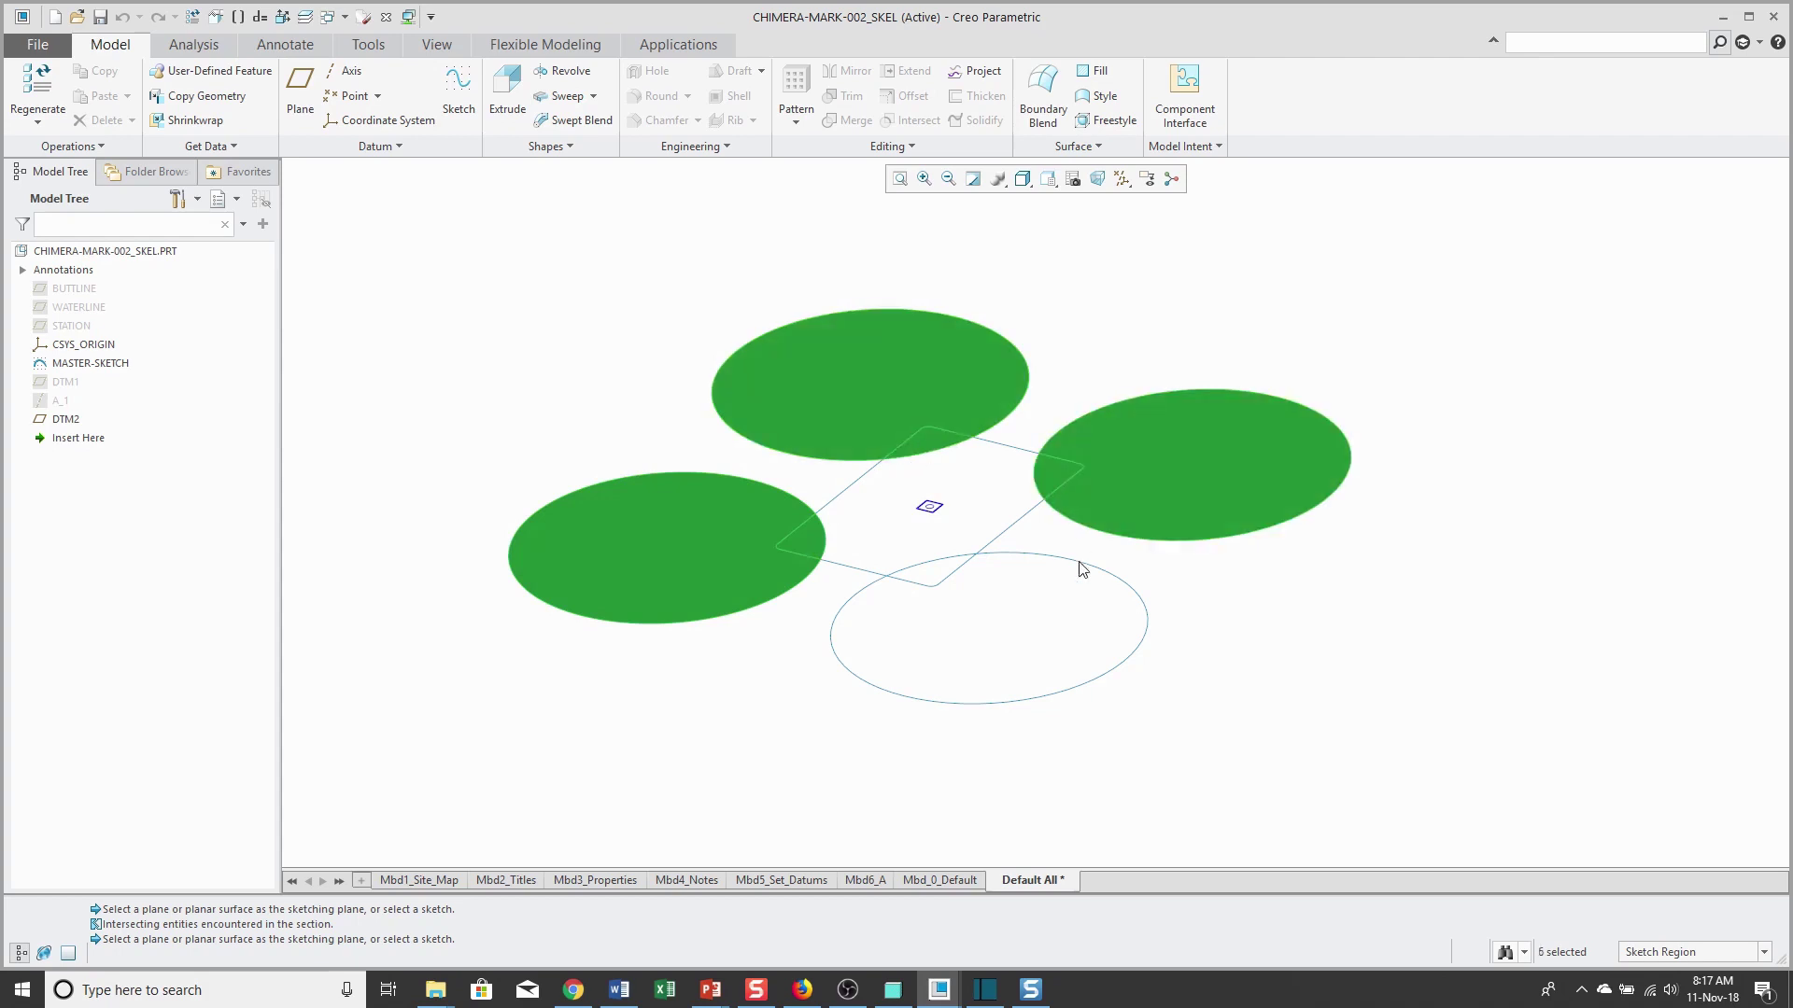
{"action": "left_click", "coordinate": [1058, 608], "text": "ctrl"}
{"action": "left_click", "coordinate": [937, 573], "text": "ctrl"}
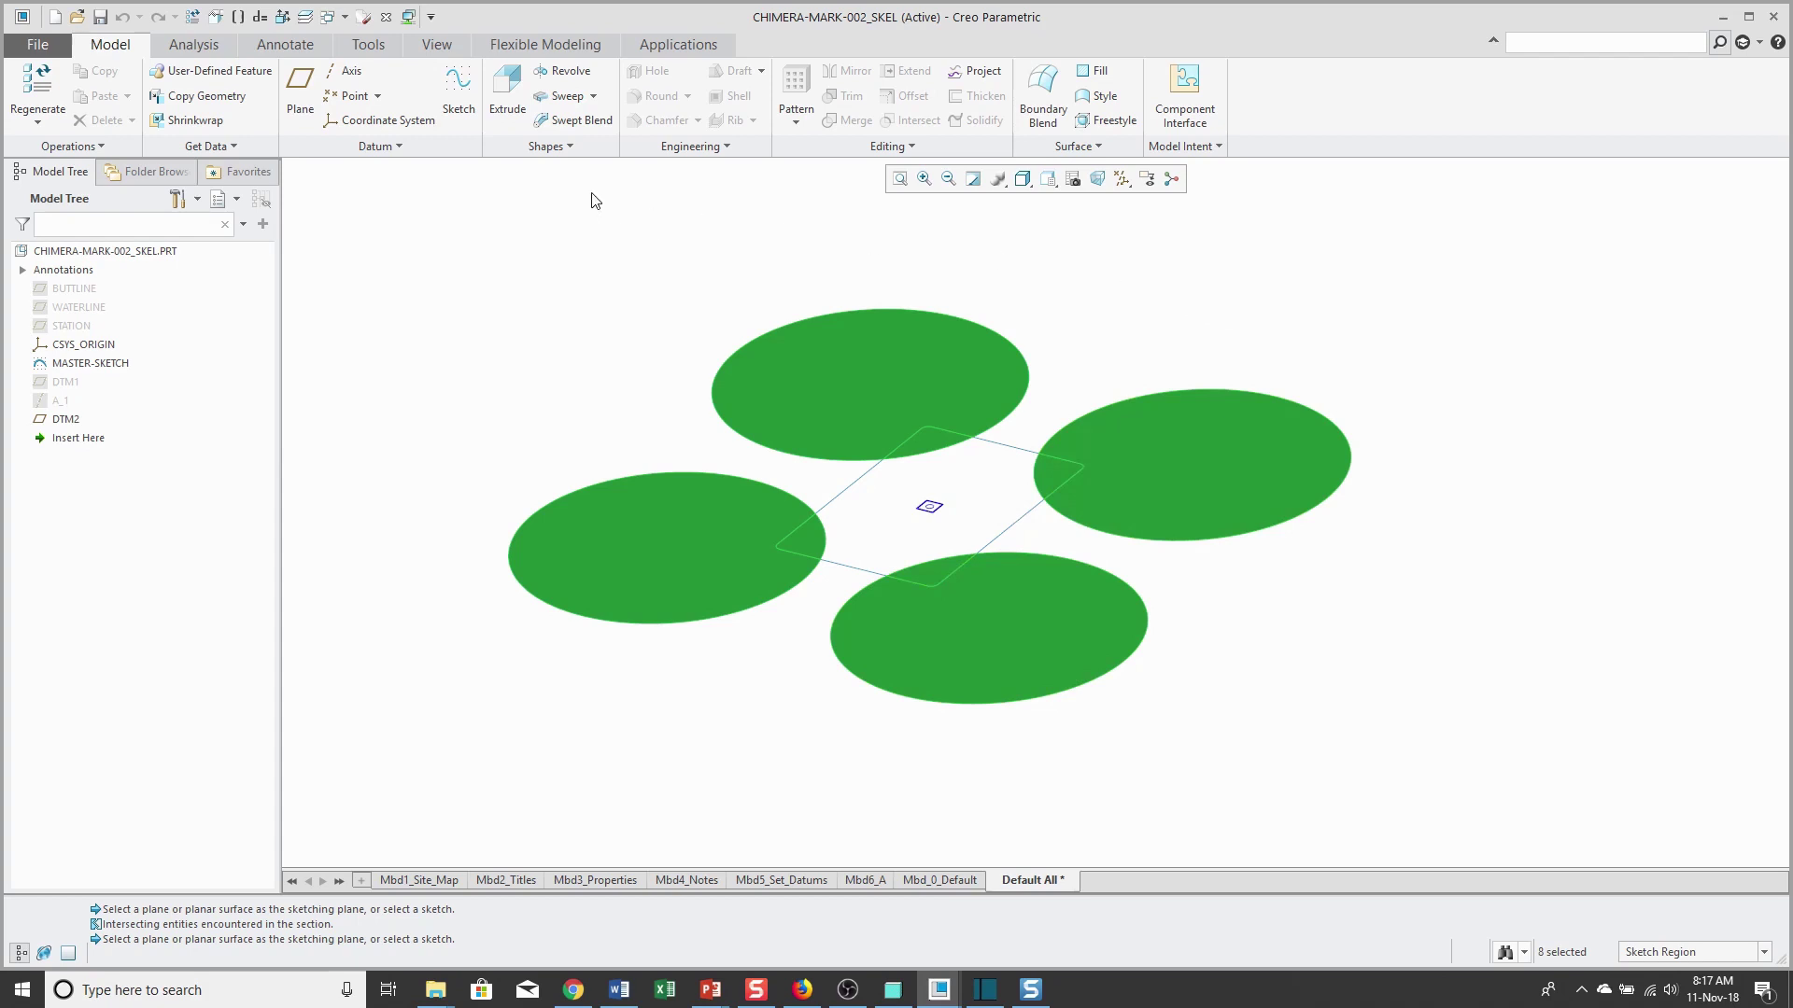
Step: Extrude the selected circle regions to a depth of 4.00
{"action": "left_click", "coordinate": [505, 89]}
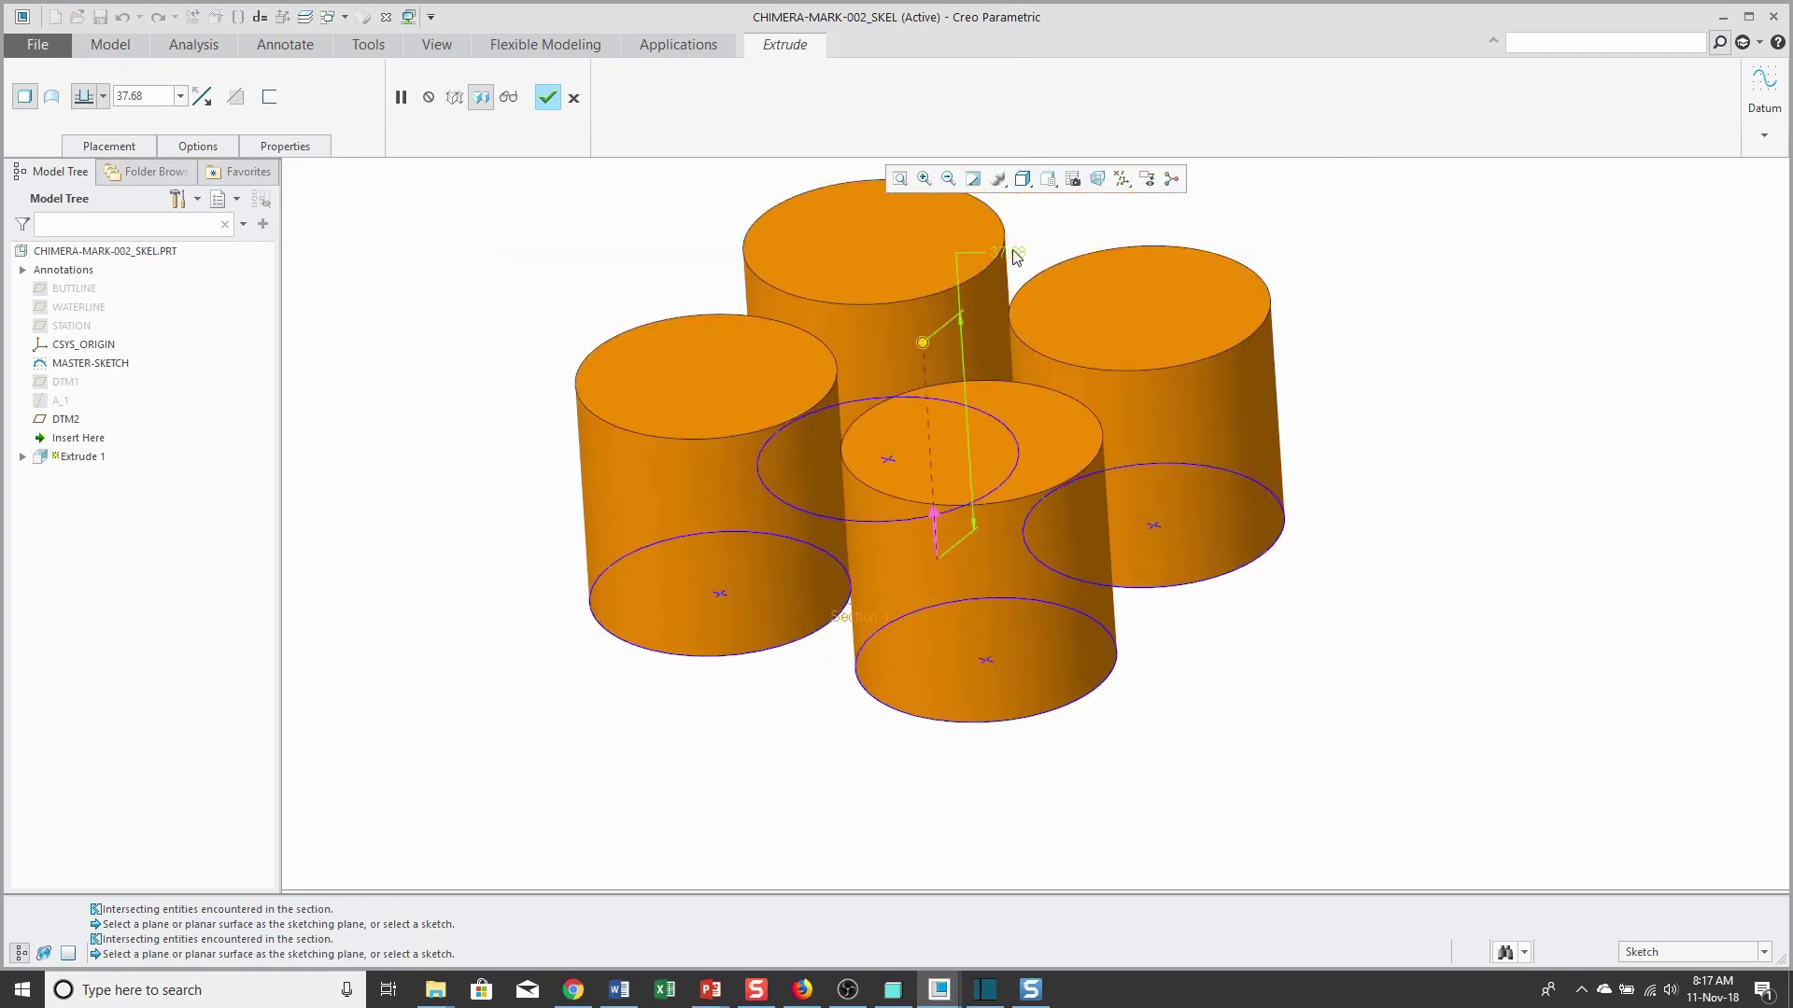
{"action": "double_click", "coordinate": [1014, 252]}
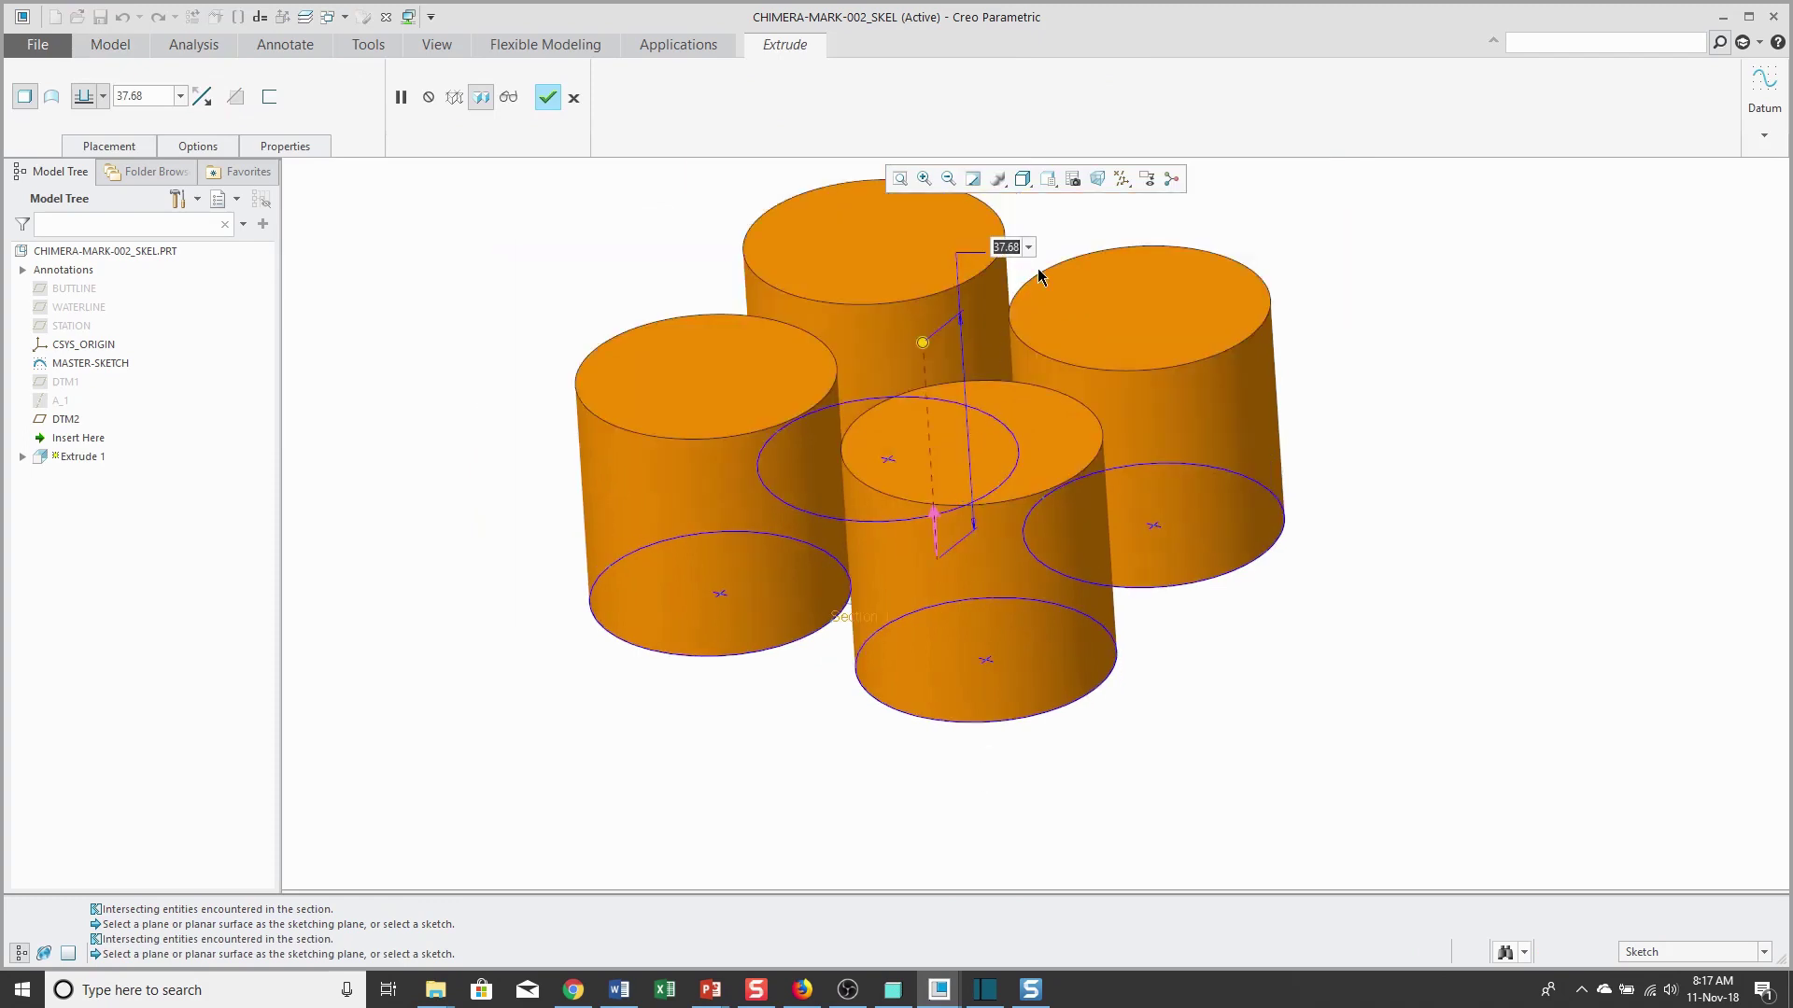
{"action": "type", "text": "4"}
{"action": "key", "text": "Return"}
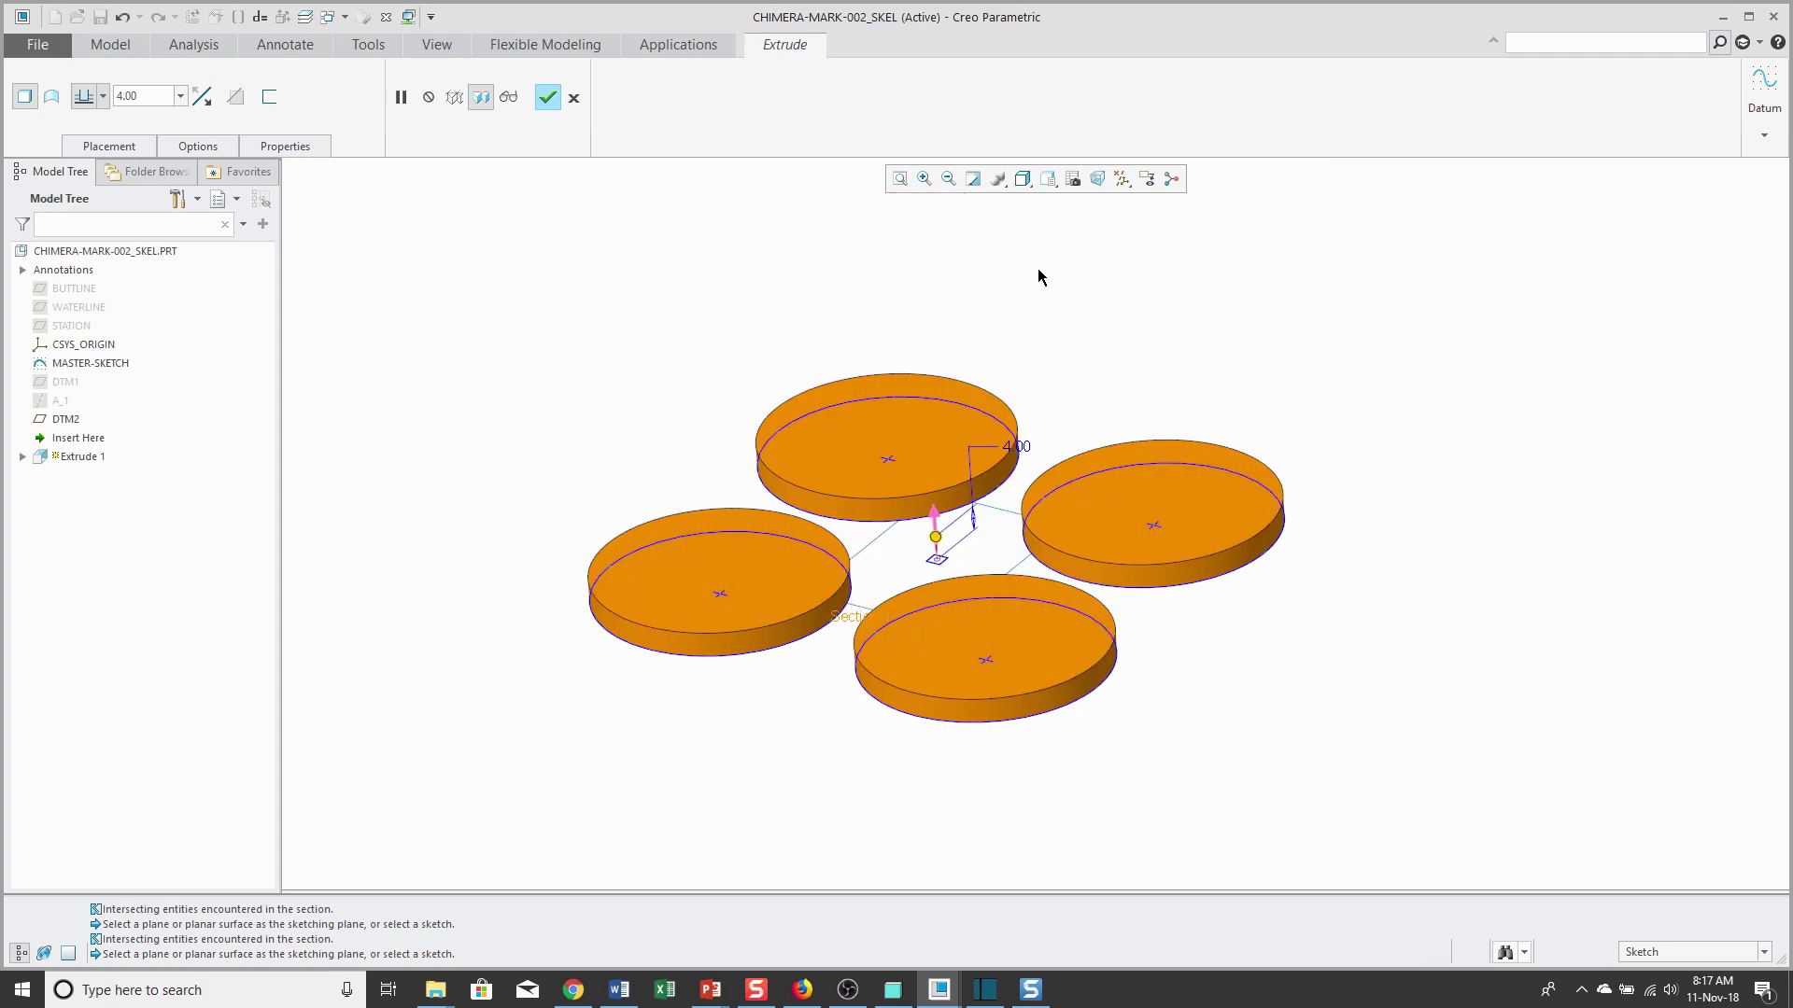
{"action": "scroll", "coordinate": [873, 580], "scroll_direction": "down", "scroll_amount": 3}
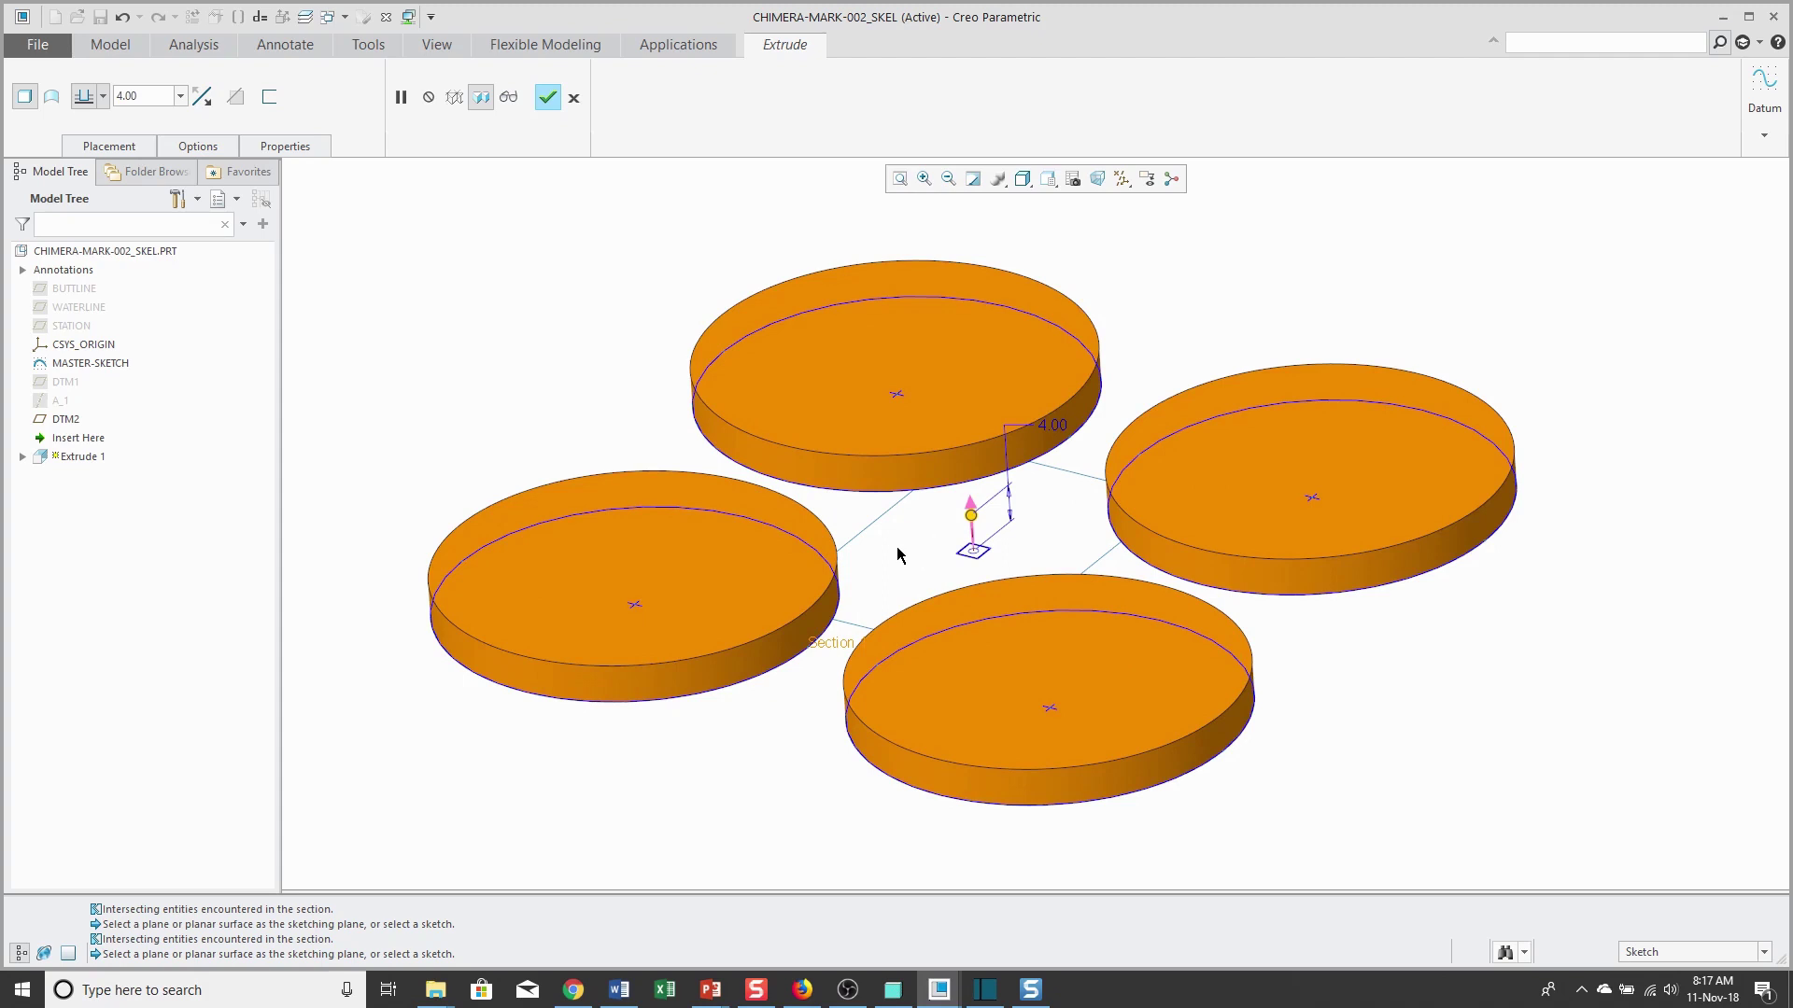
Step: Add a second side to the disc extrusion with a depth of 2.00
{"action": "right_click", "coordinate": [897, 555]}
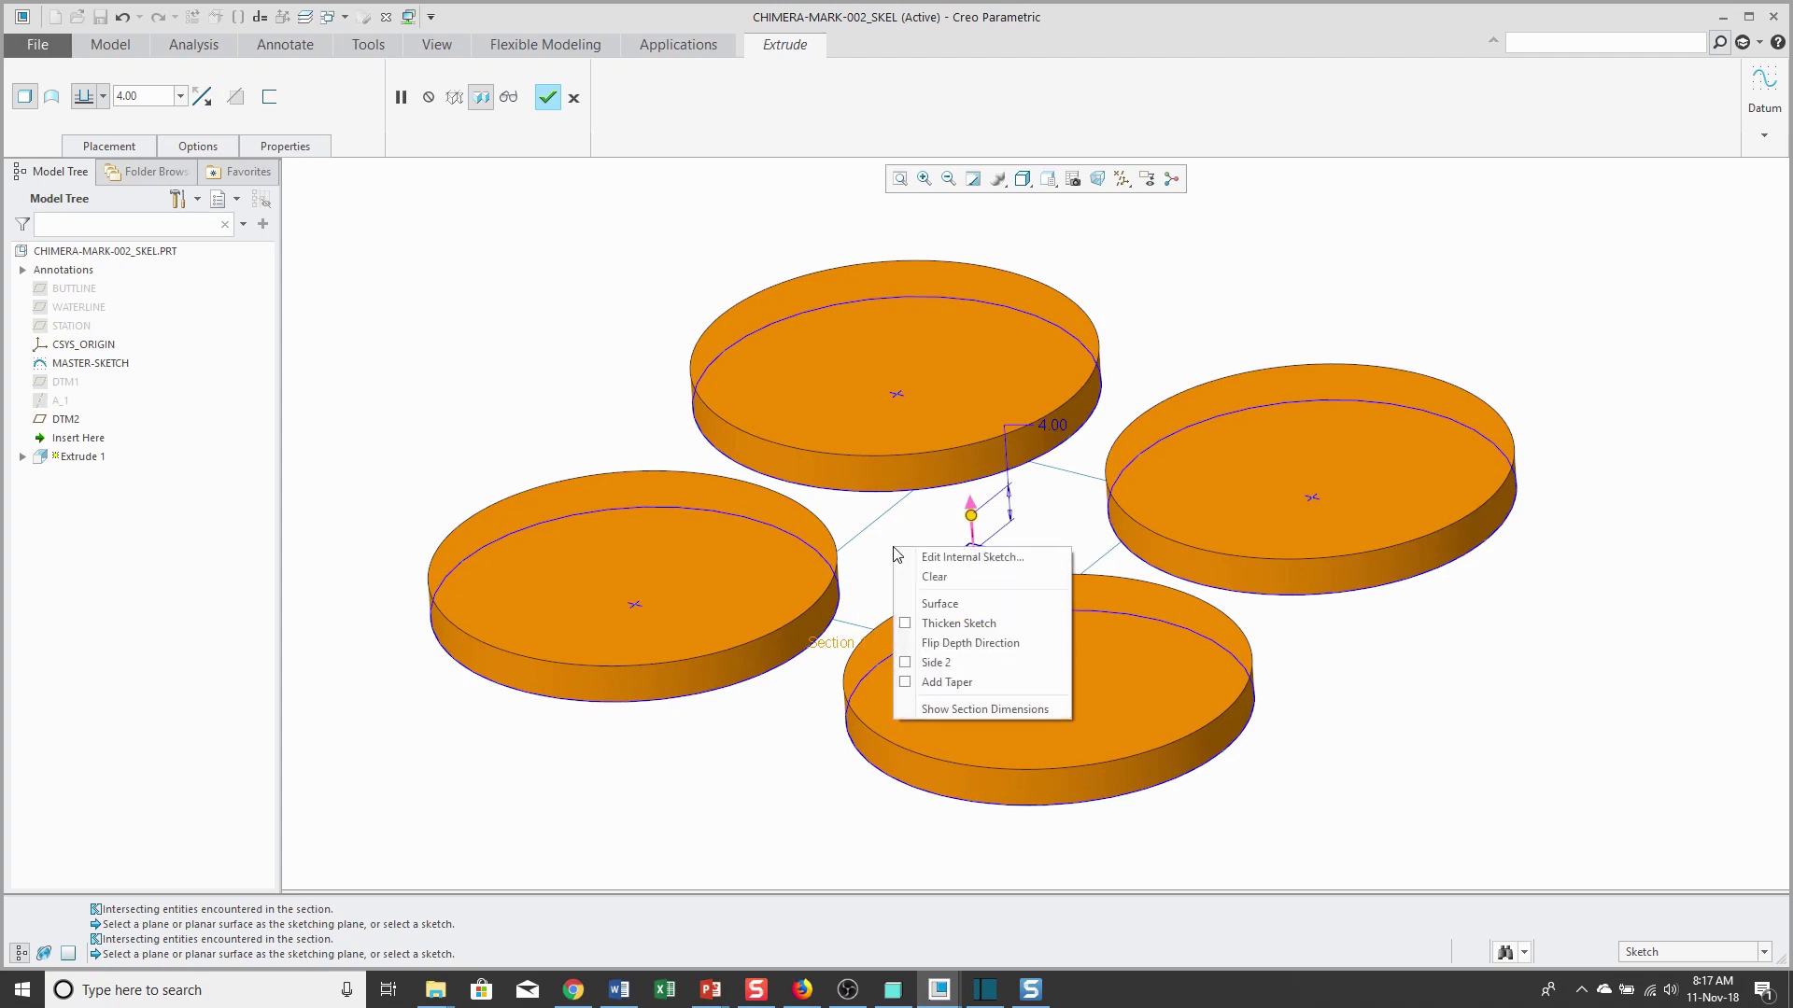
{"action": "left_click", "coordinate": [945, 665]}
{"action": "scroll", "coordinate": [962, 701], "scroll_direction": "down", "scroll_amount": 2}
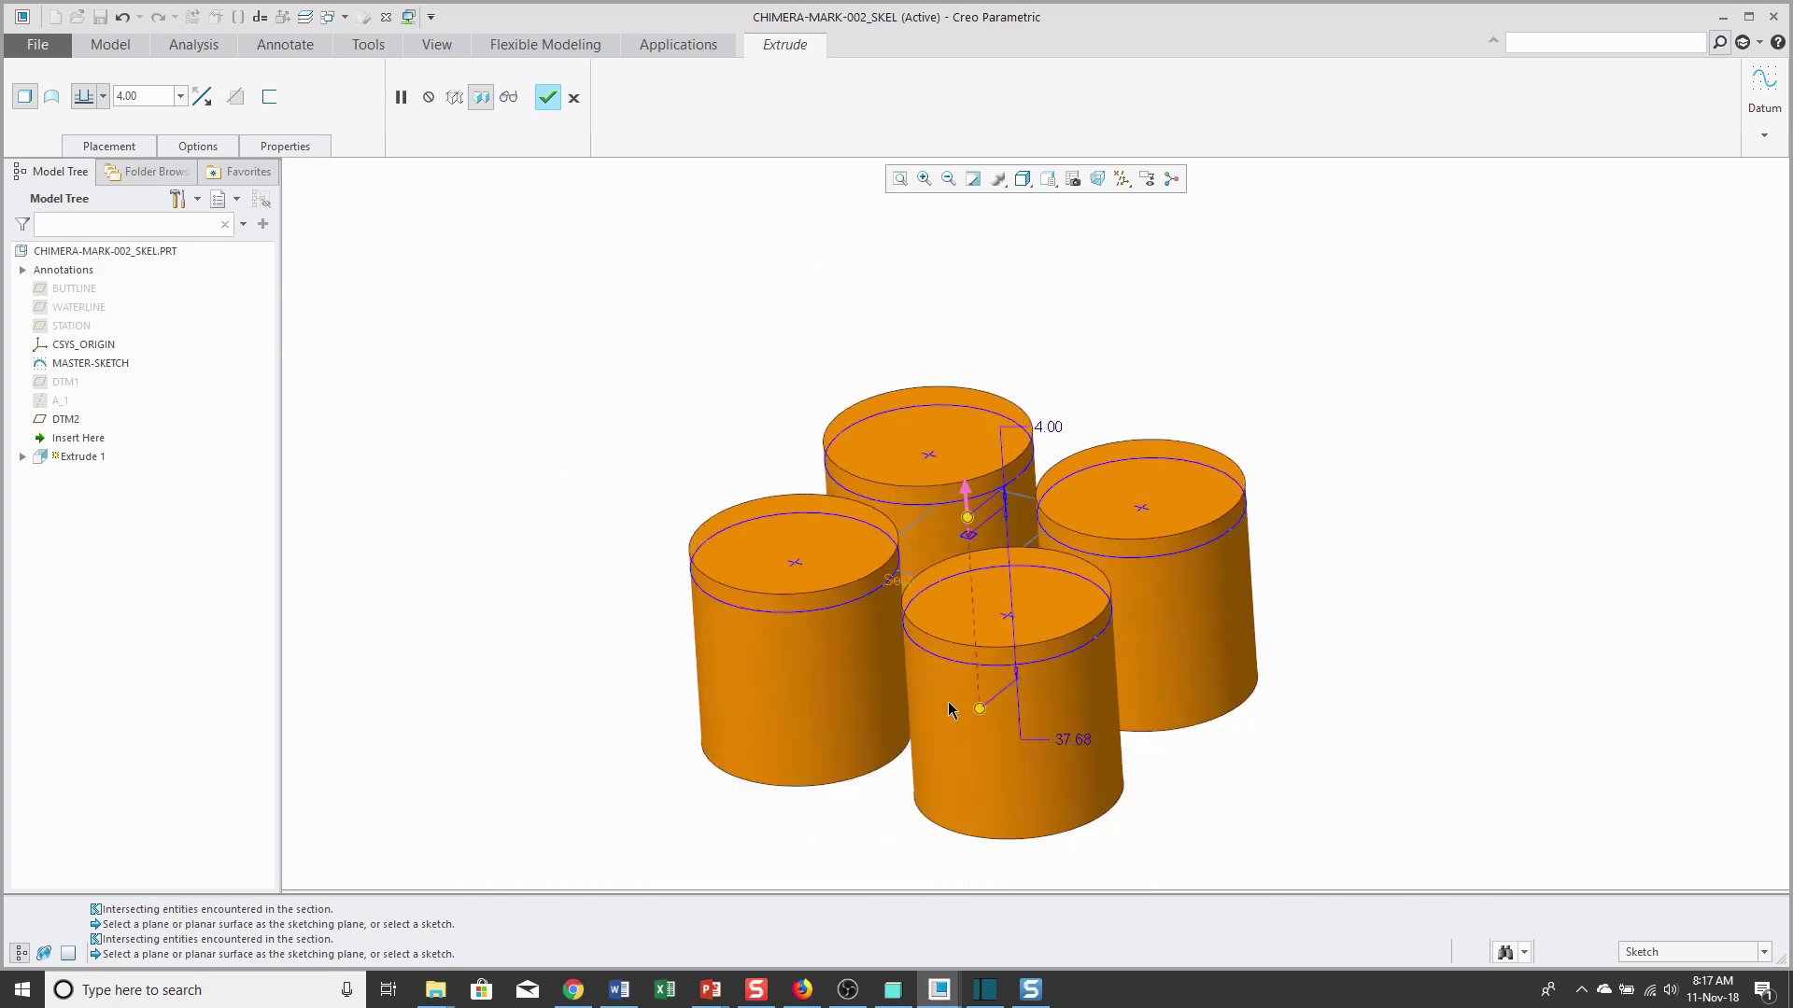
{"action": "left_click_drag", "start_coordinate": [980, 712], "coordinate": [953, 529]}
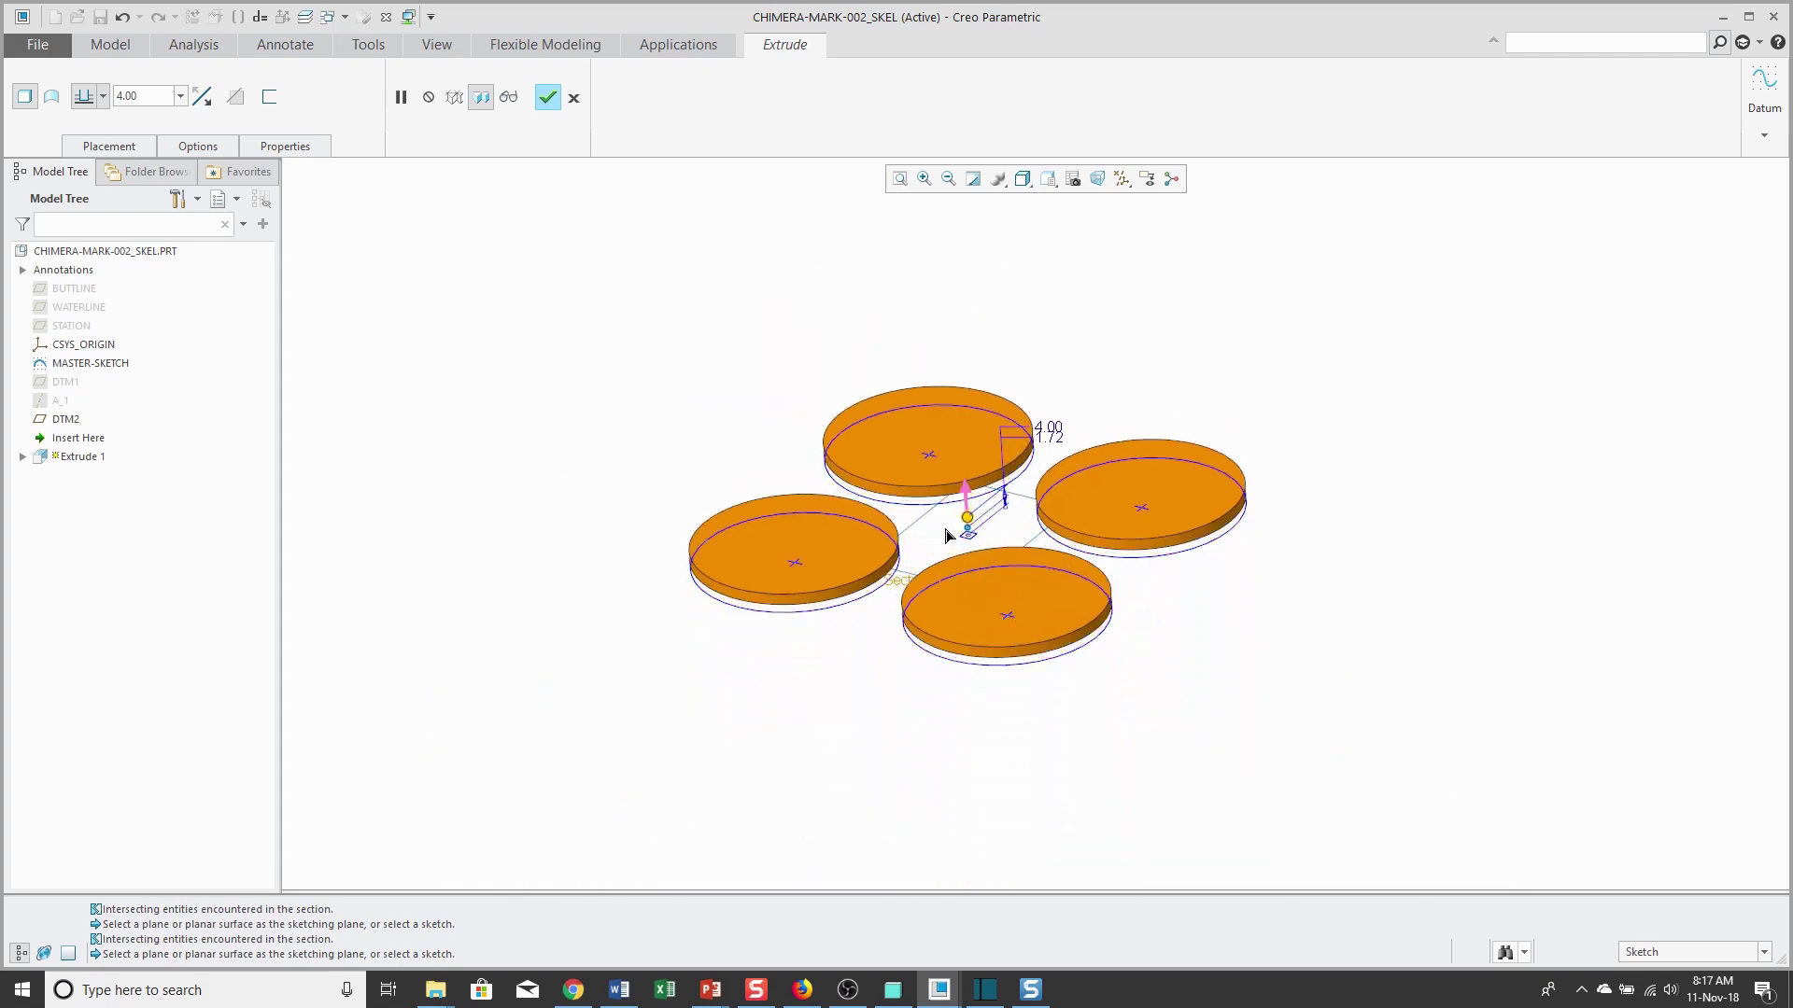
{"action": "scroll", "coordinate": [971, 518], "scroll_direction": "up", "scroll_amount": 2}
{"action": "double_click", "coordinate": [1062, 436]}
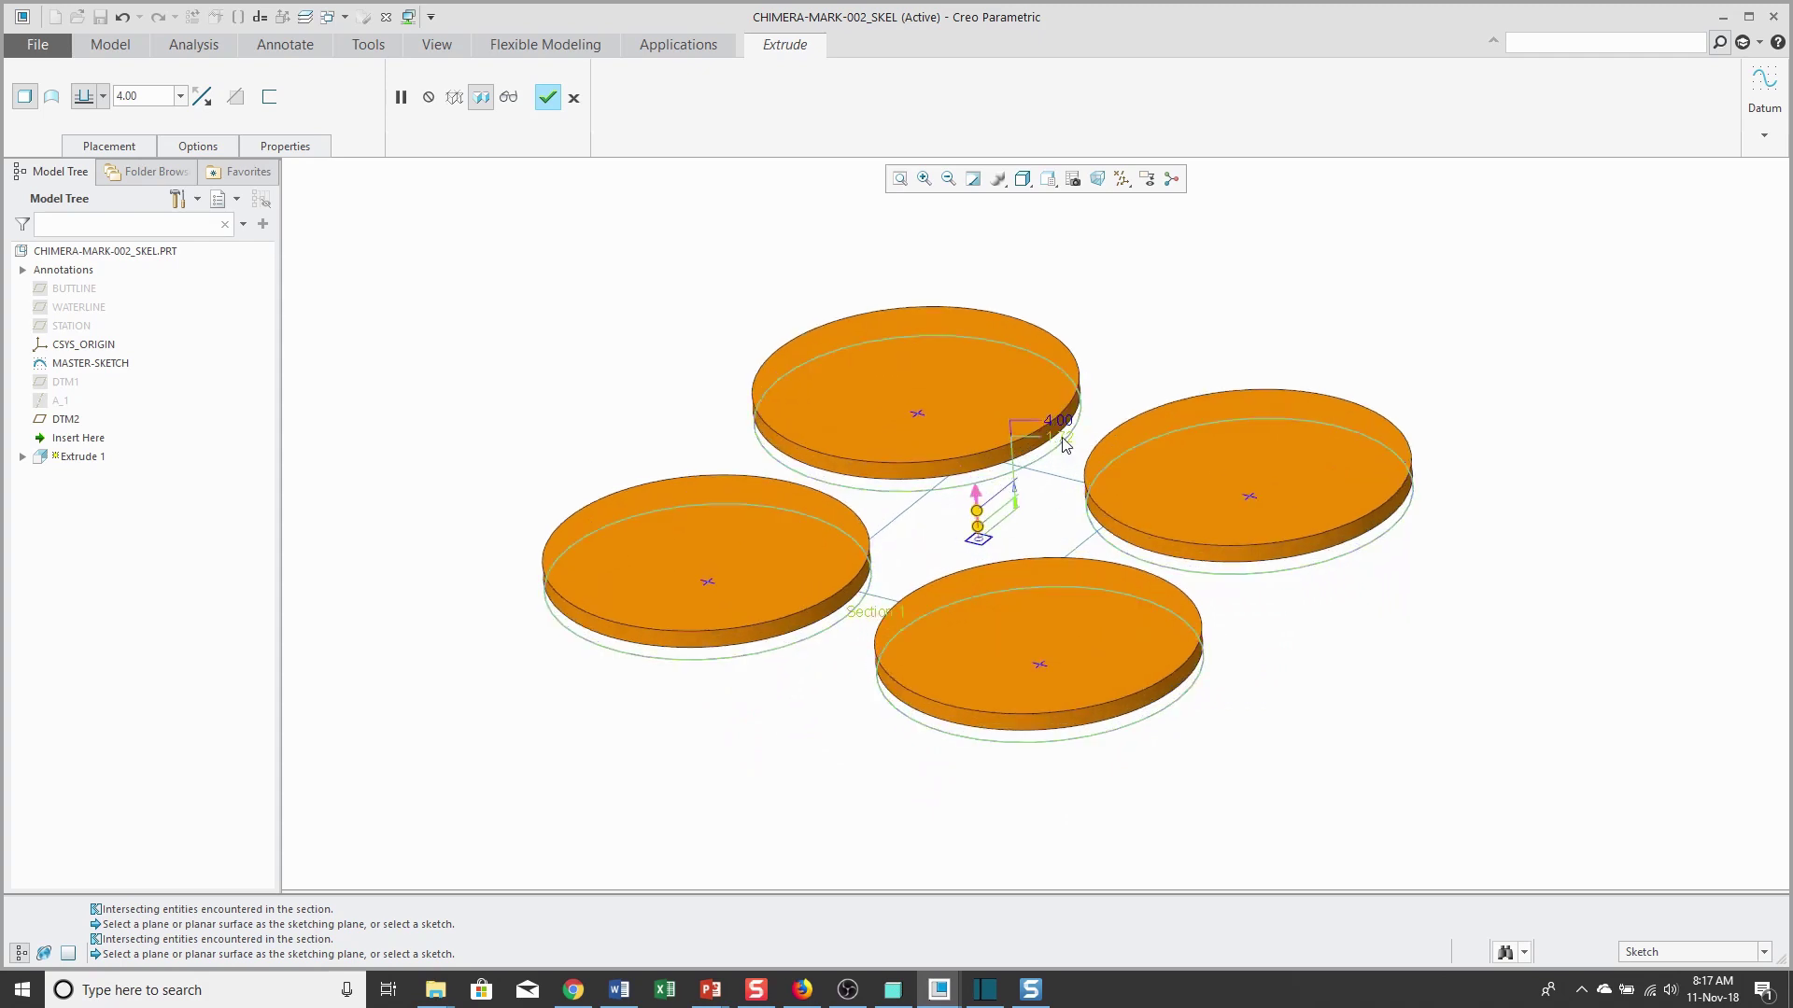
{"action": "type", "text": "2"}
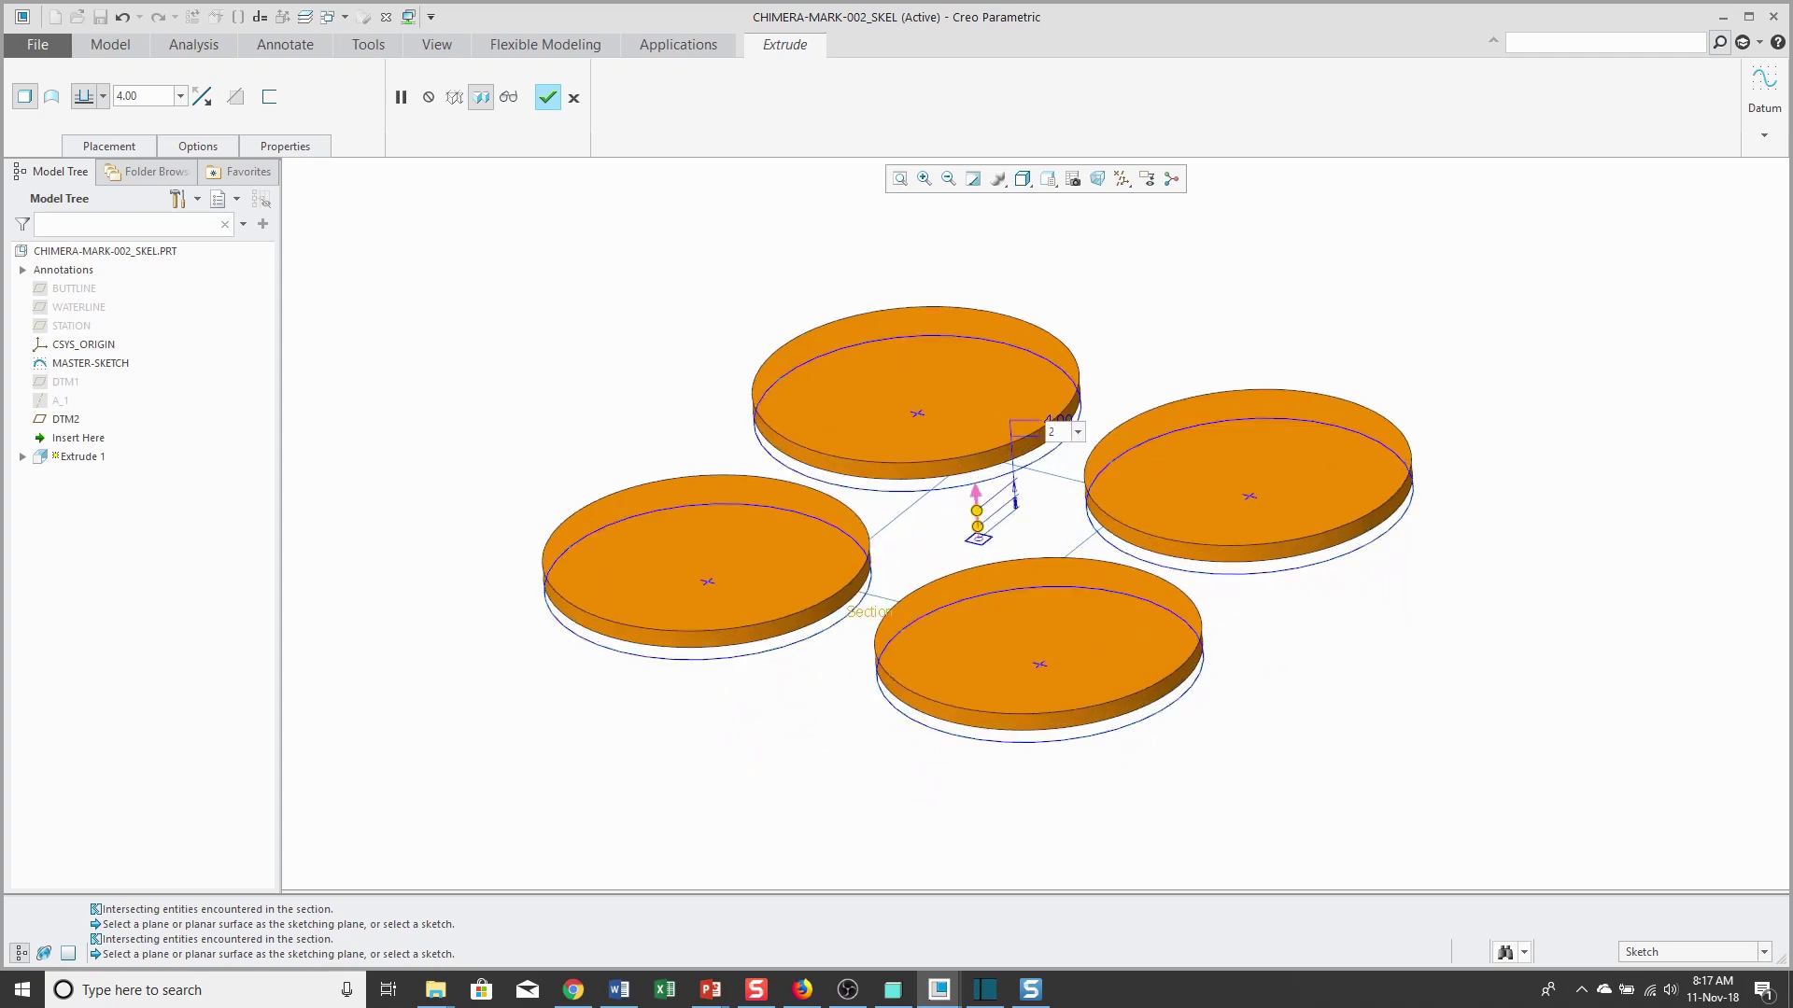
{"action": "key", "text": "Return"}
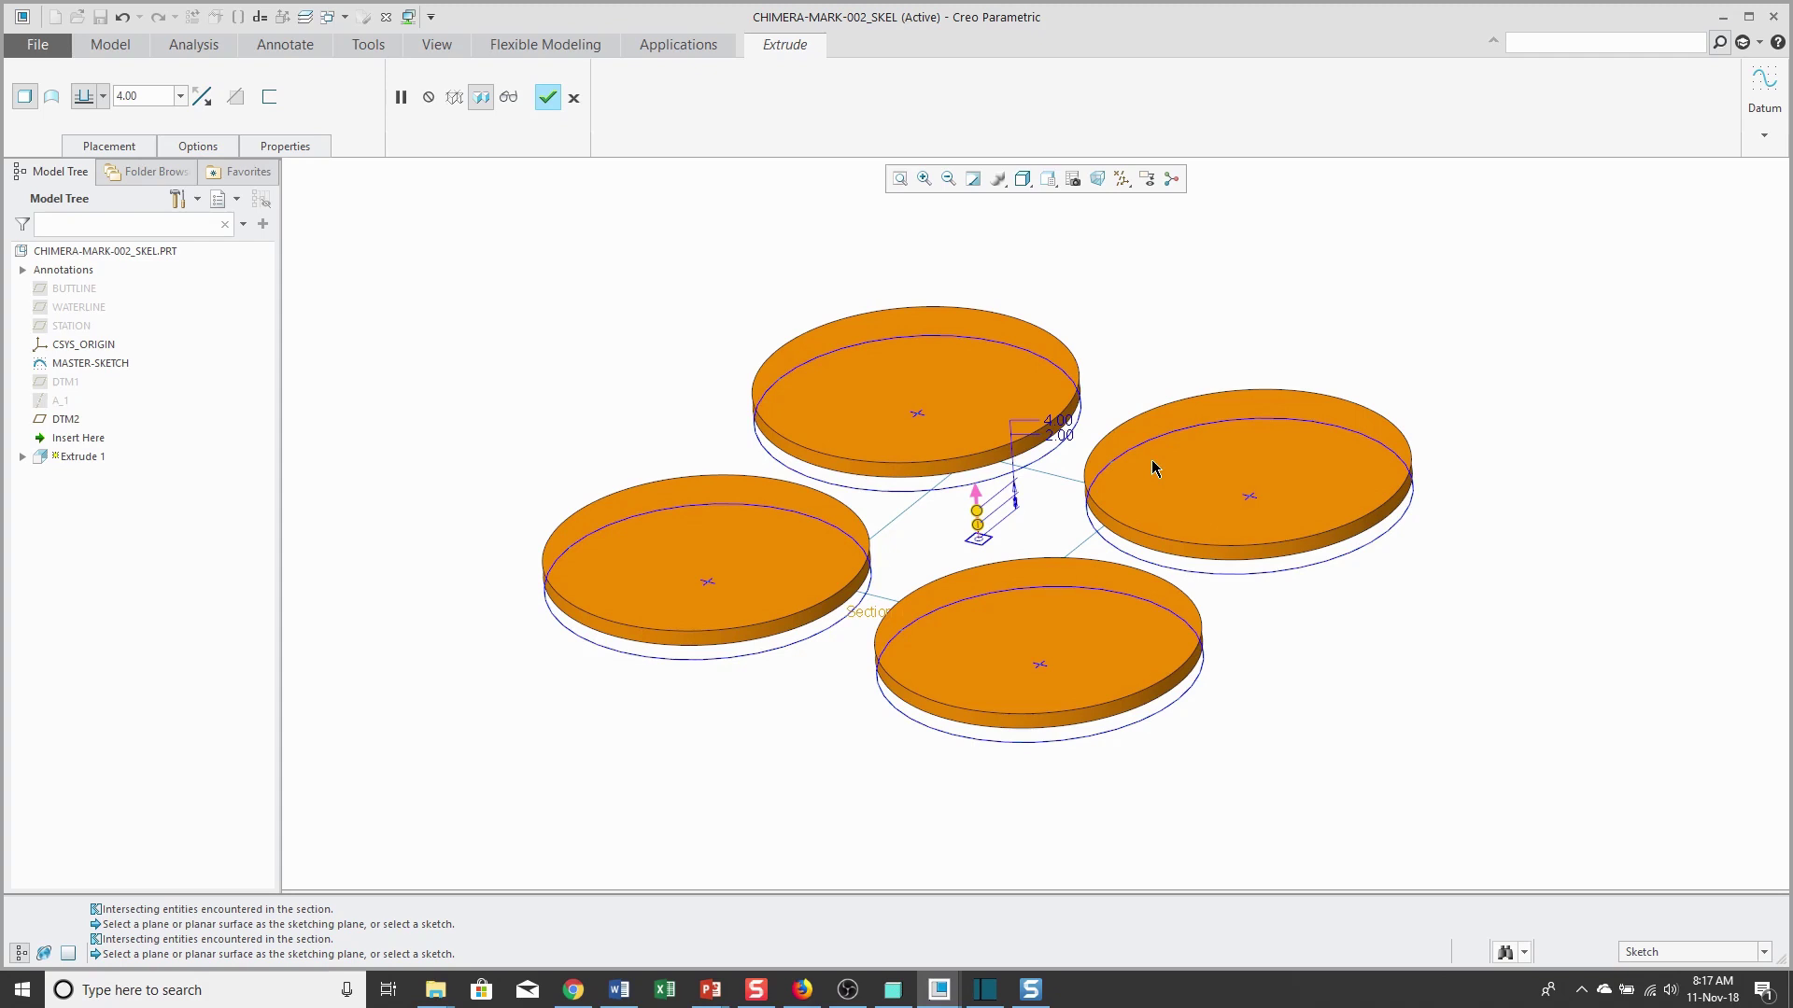
Step: Finish the disc extrusion and box-select the sketch regions between the discs
{"action": "left_click", "coordinate": [548, 98]}
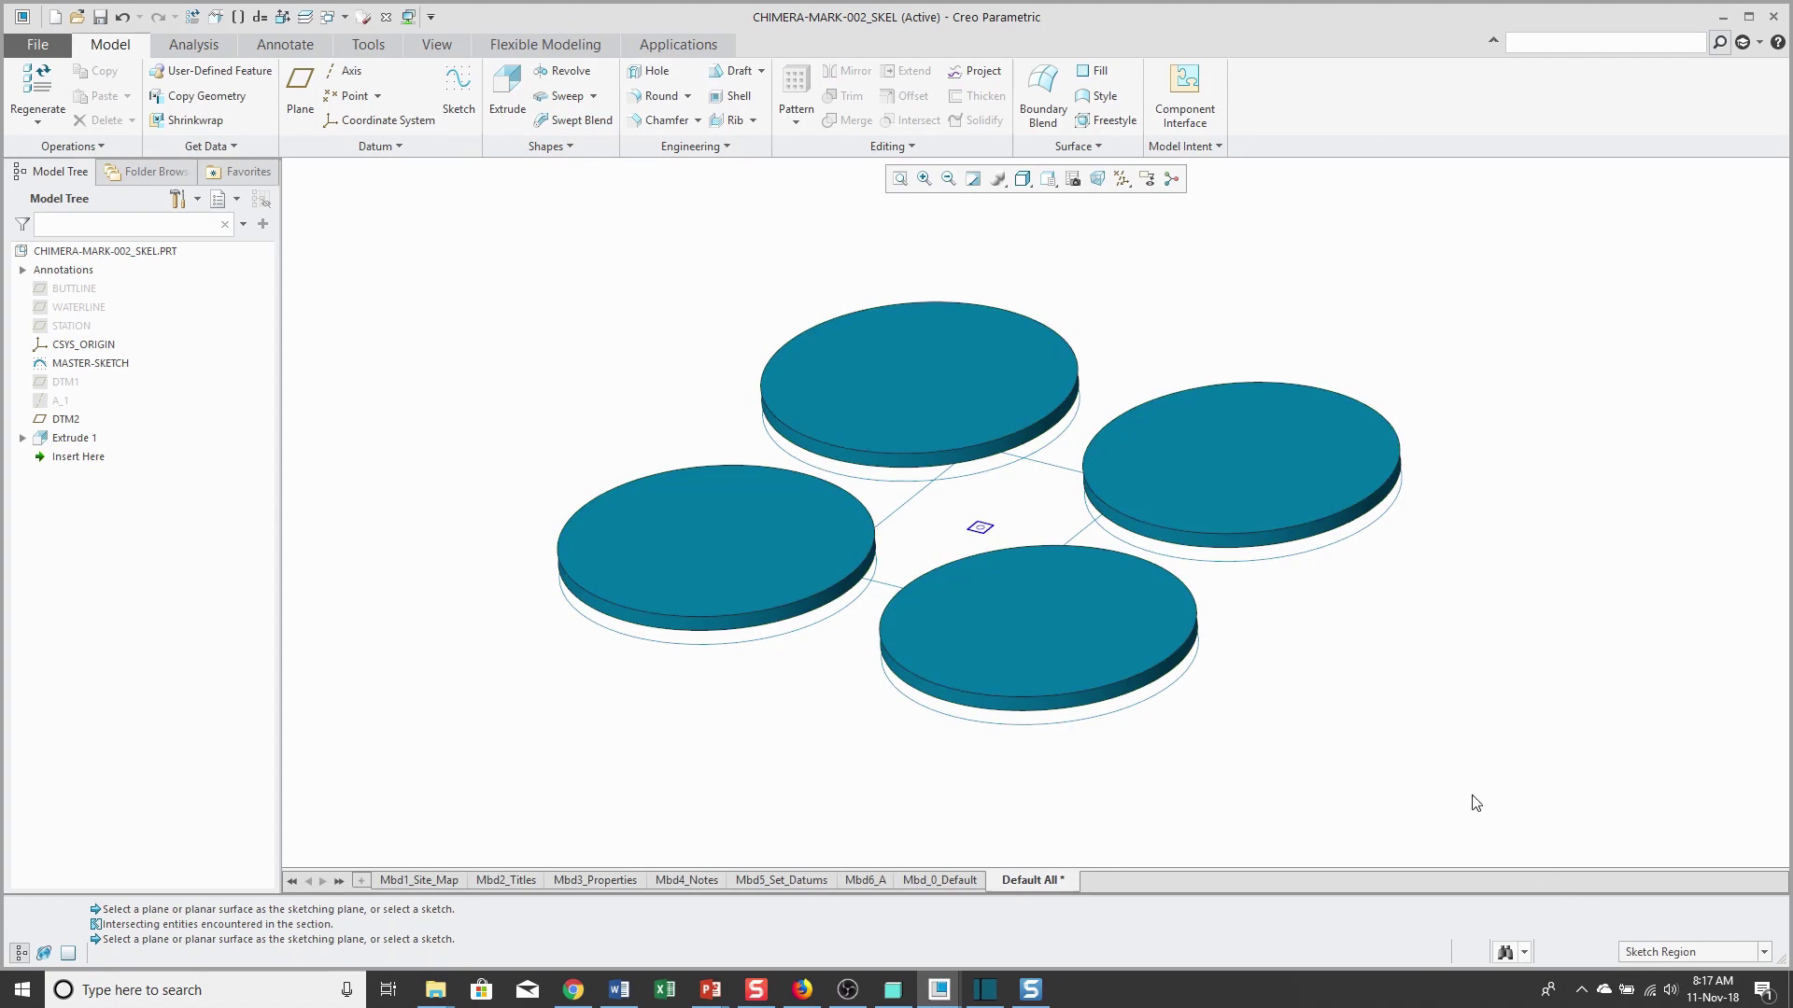
{"action": "scroll", "coordinate": [896, 577], "scroll_direction": "up", "scroll_amount": 3}
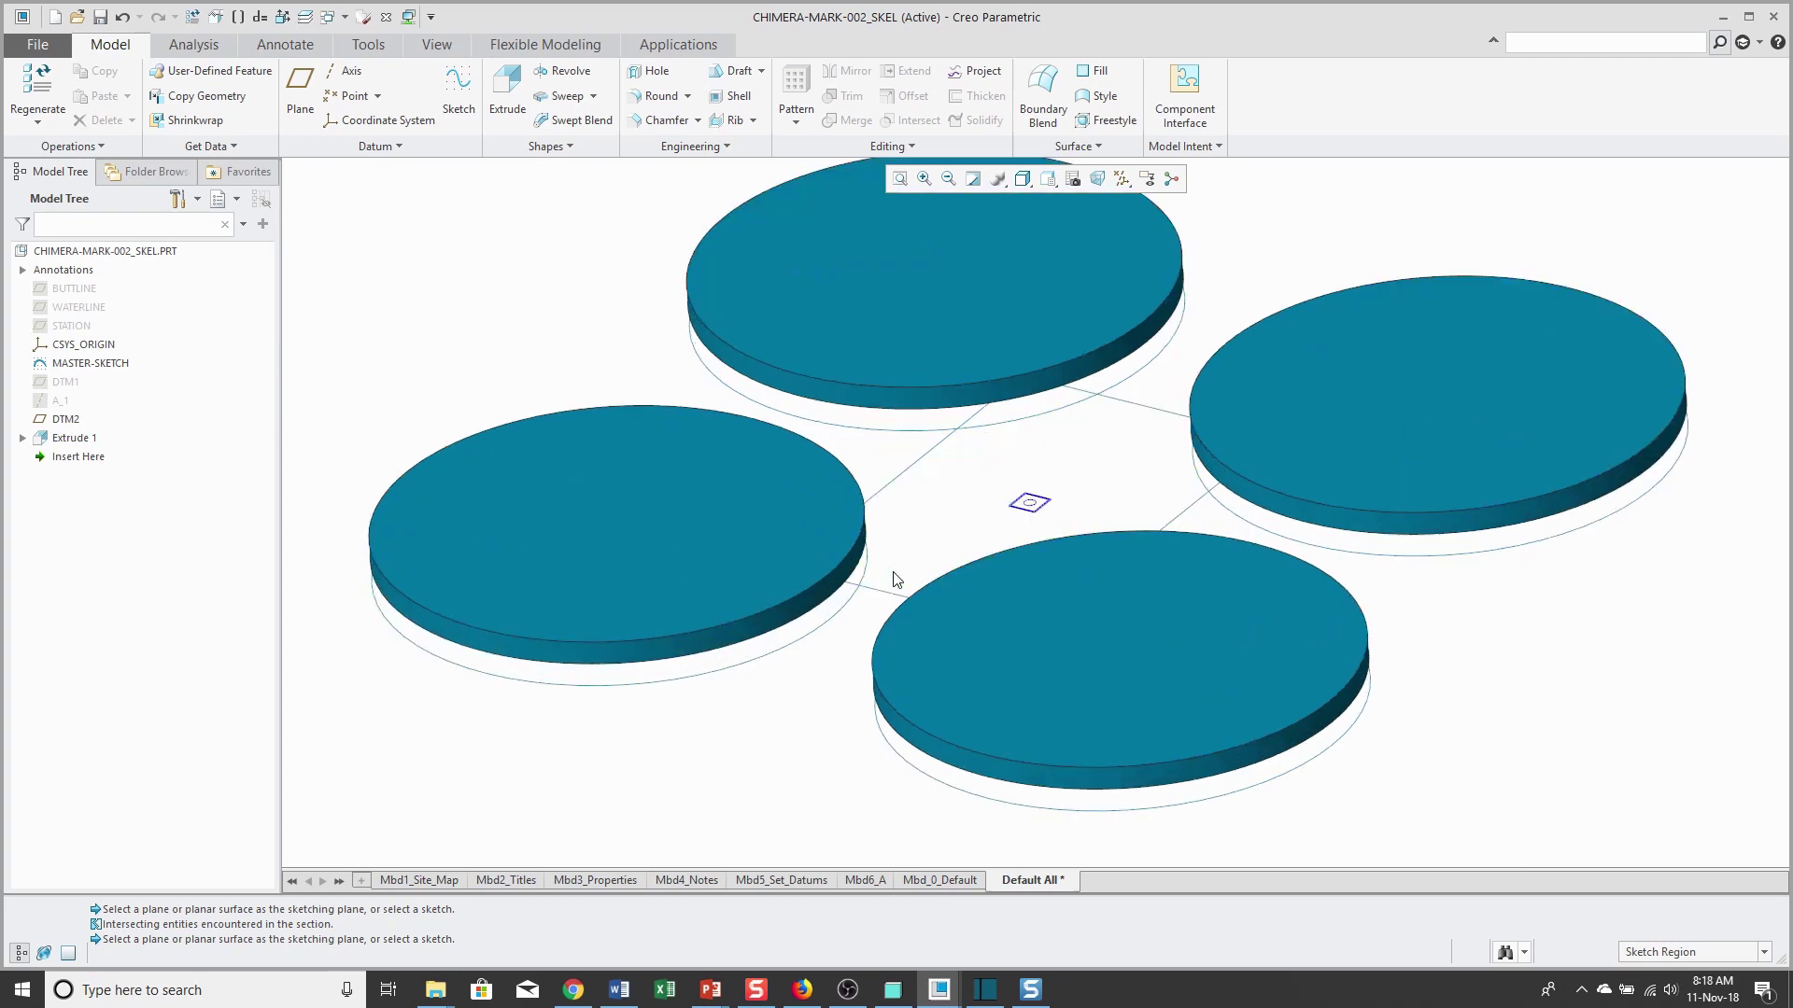
{"action": "left_click_drag", "start_coordinate": [908, 451], "coordinate": [1124, 553]}
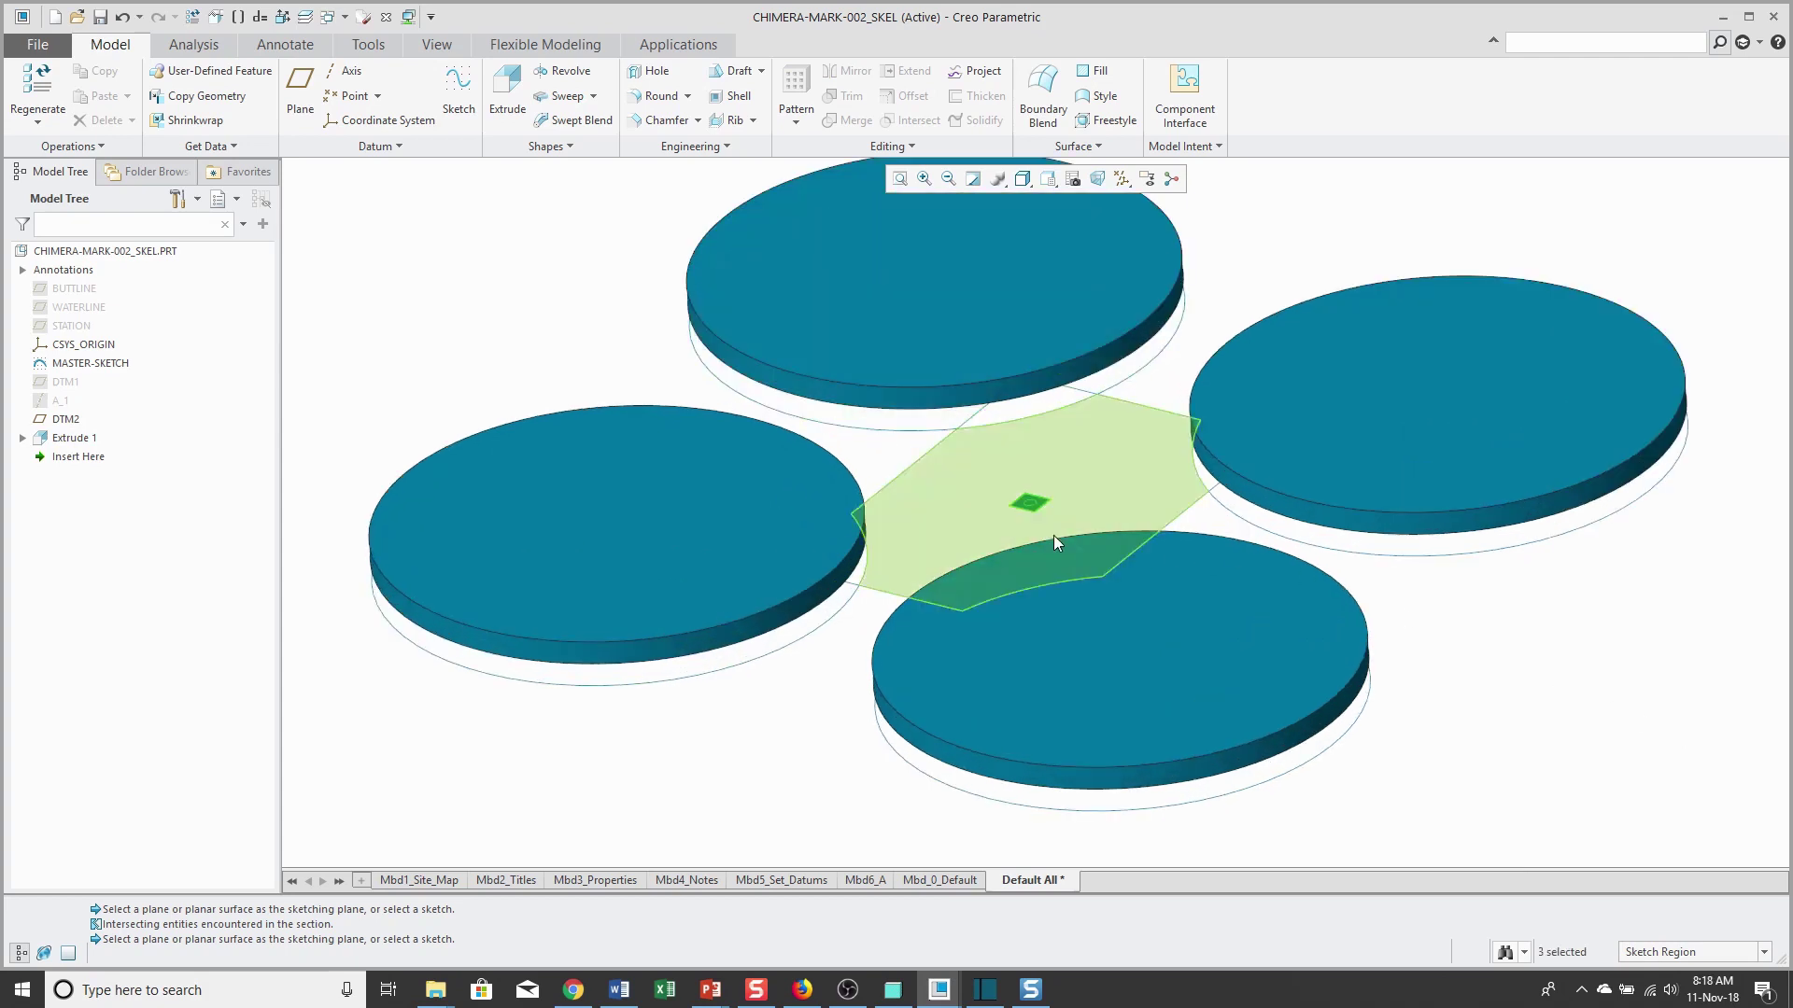
{"action": "scroll", "coordinate": [1053, 535], "scroll_direction": "up", "scroll_amount": 5}
{"action": "scroll", "coordinate": [1041, 523], "scroll_direction": "down", "scroll_amount": 5}
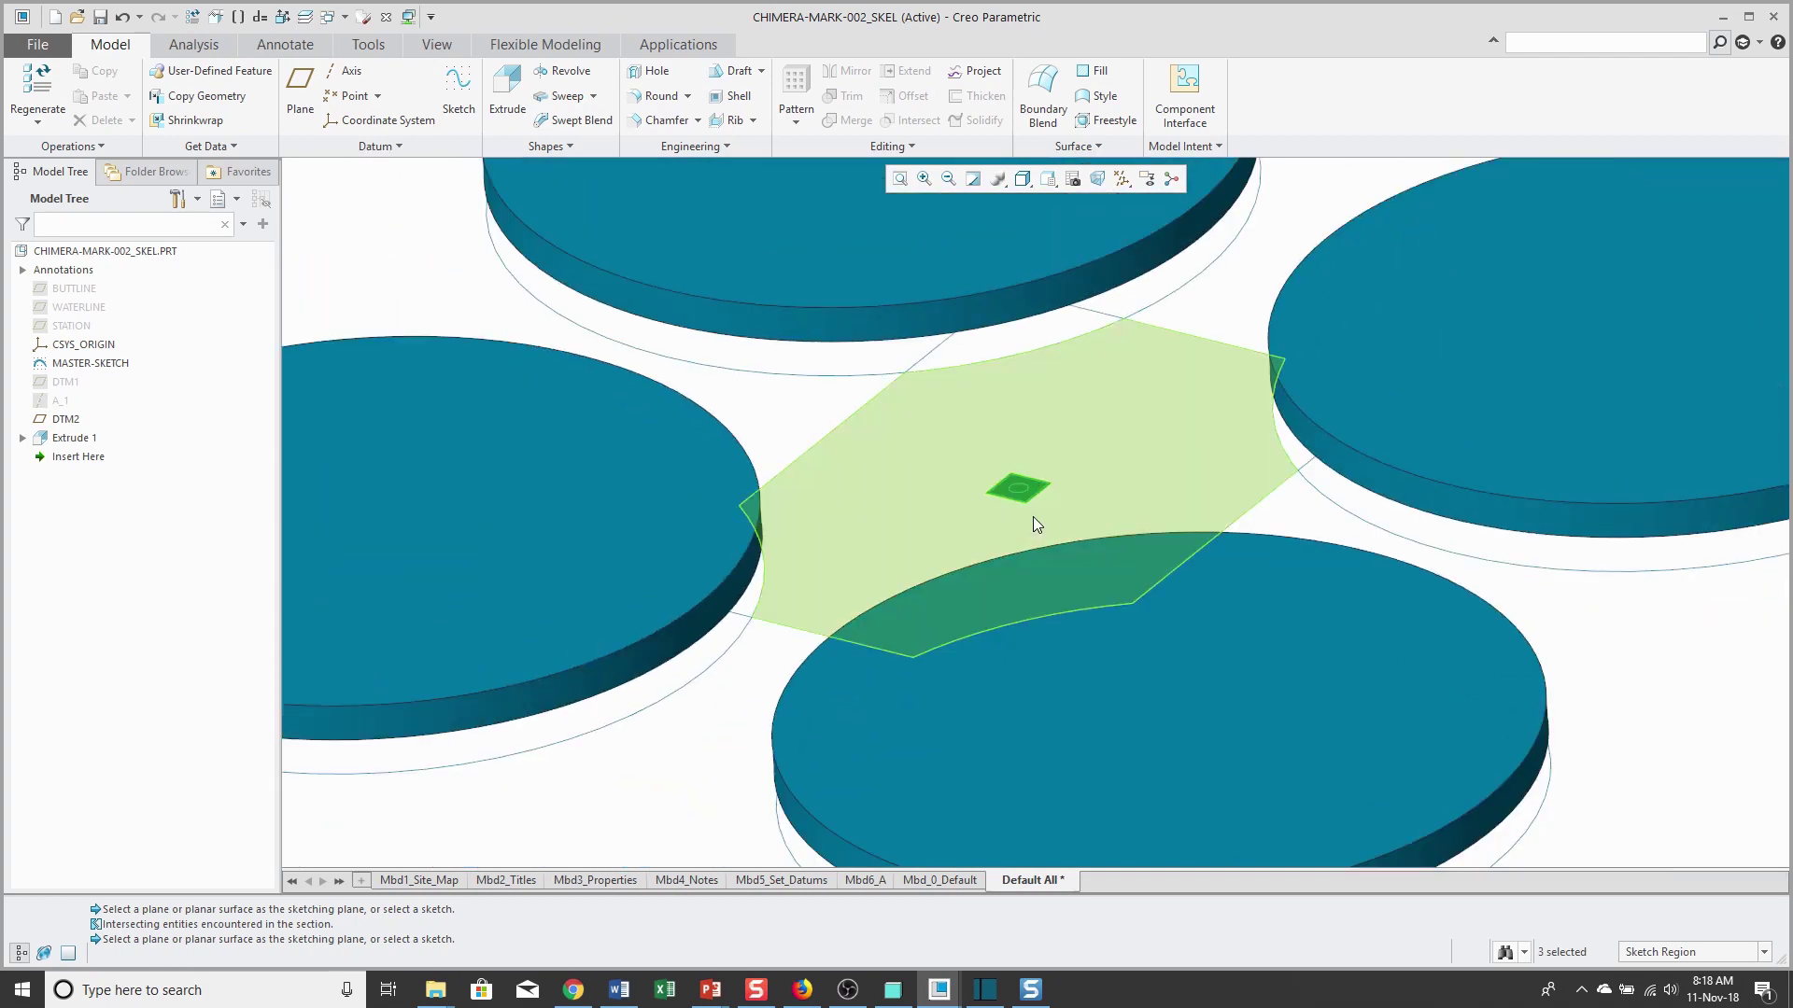
Step: Add the hexagonal centre and the top, right and lower lens regions to the selection
{"action": "left_click", "coordinate": [983, 512], "text": "ctrl"}
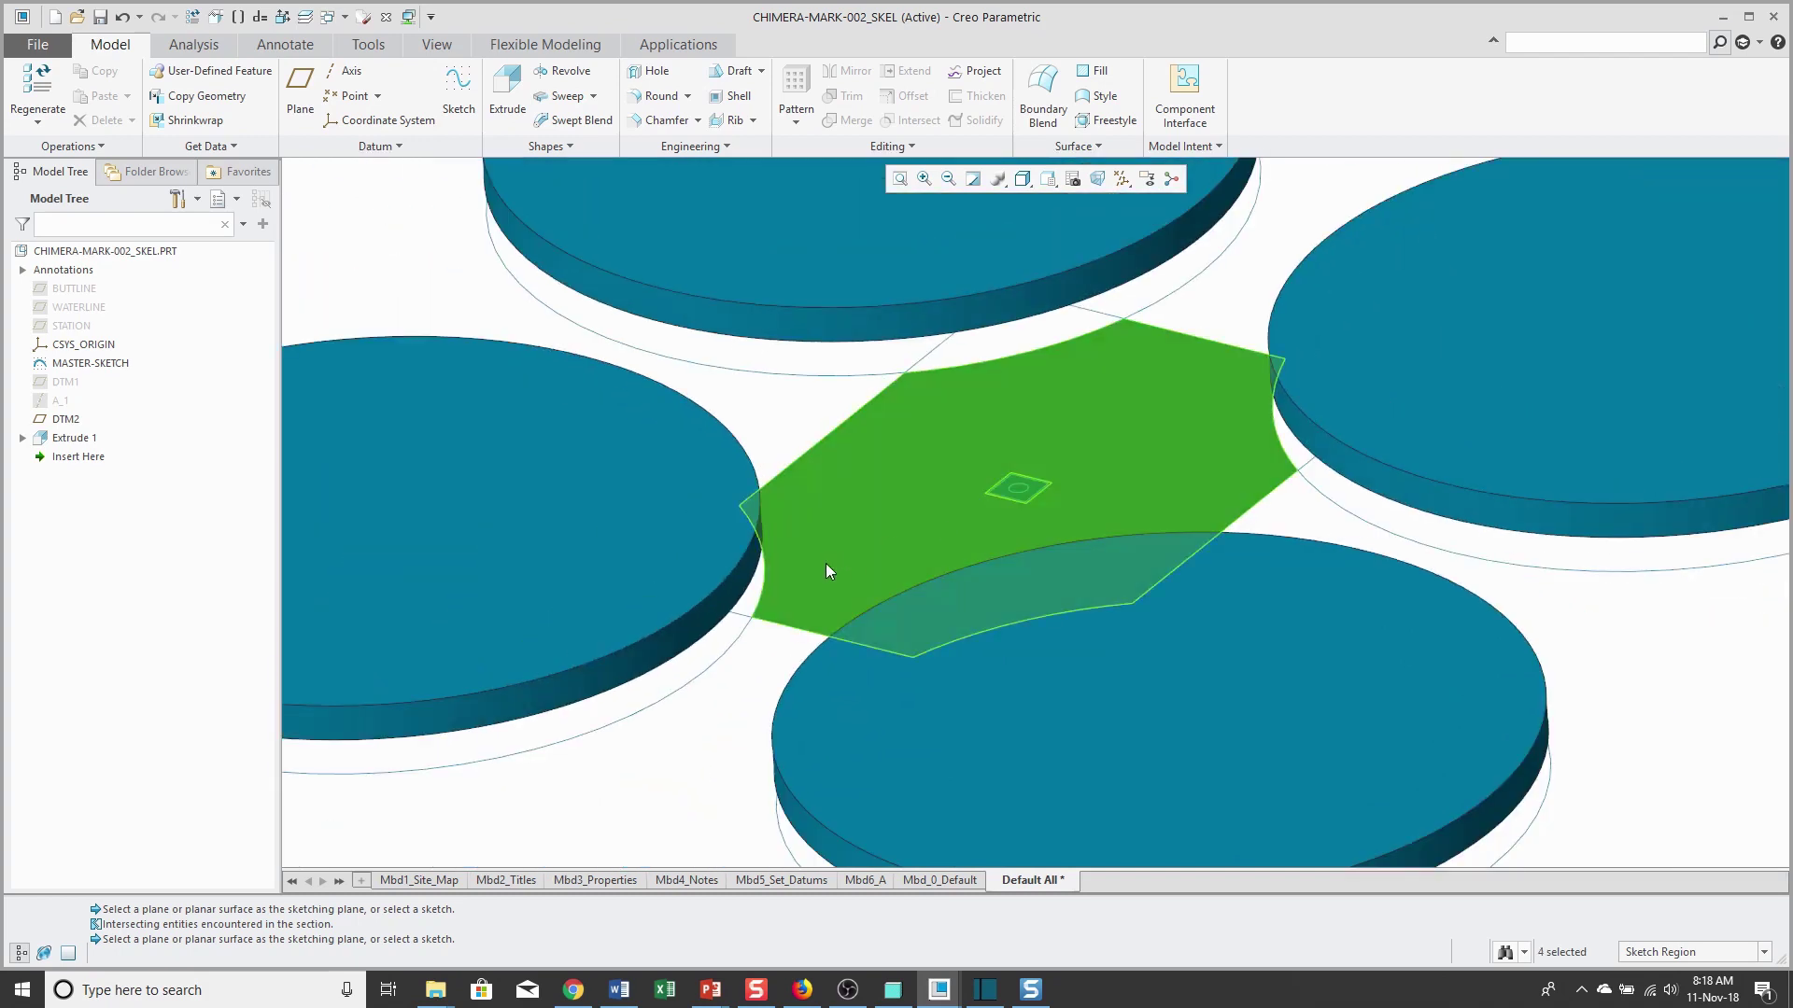
{"action": "left_click", "coordinate": [962, 361], "text": "ctrl"}
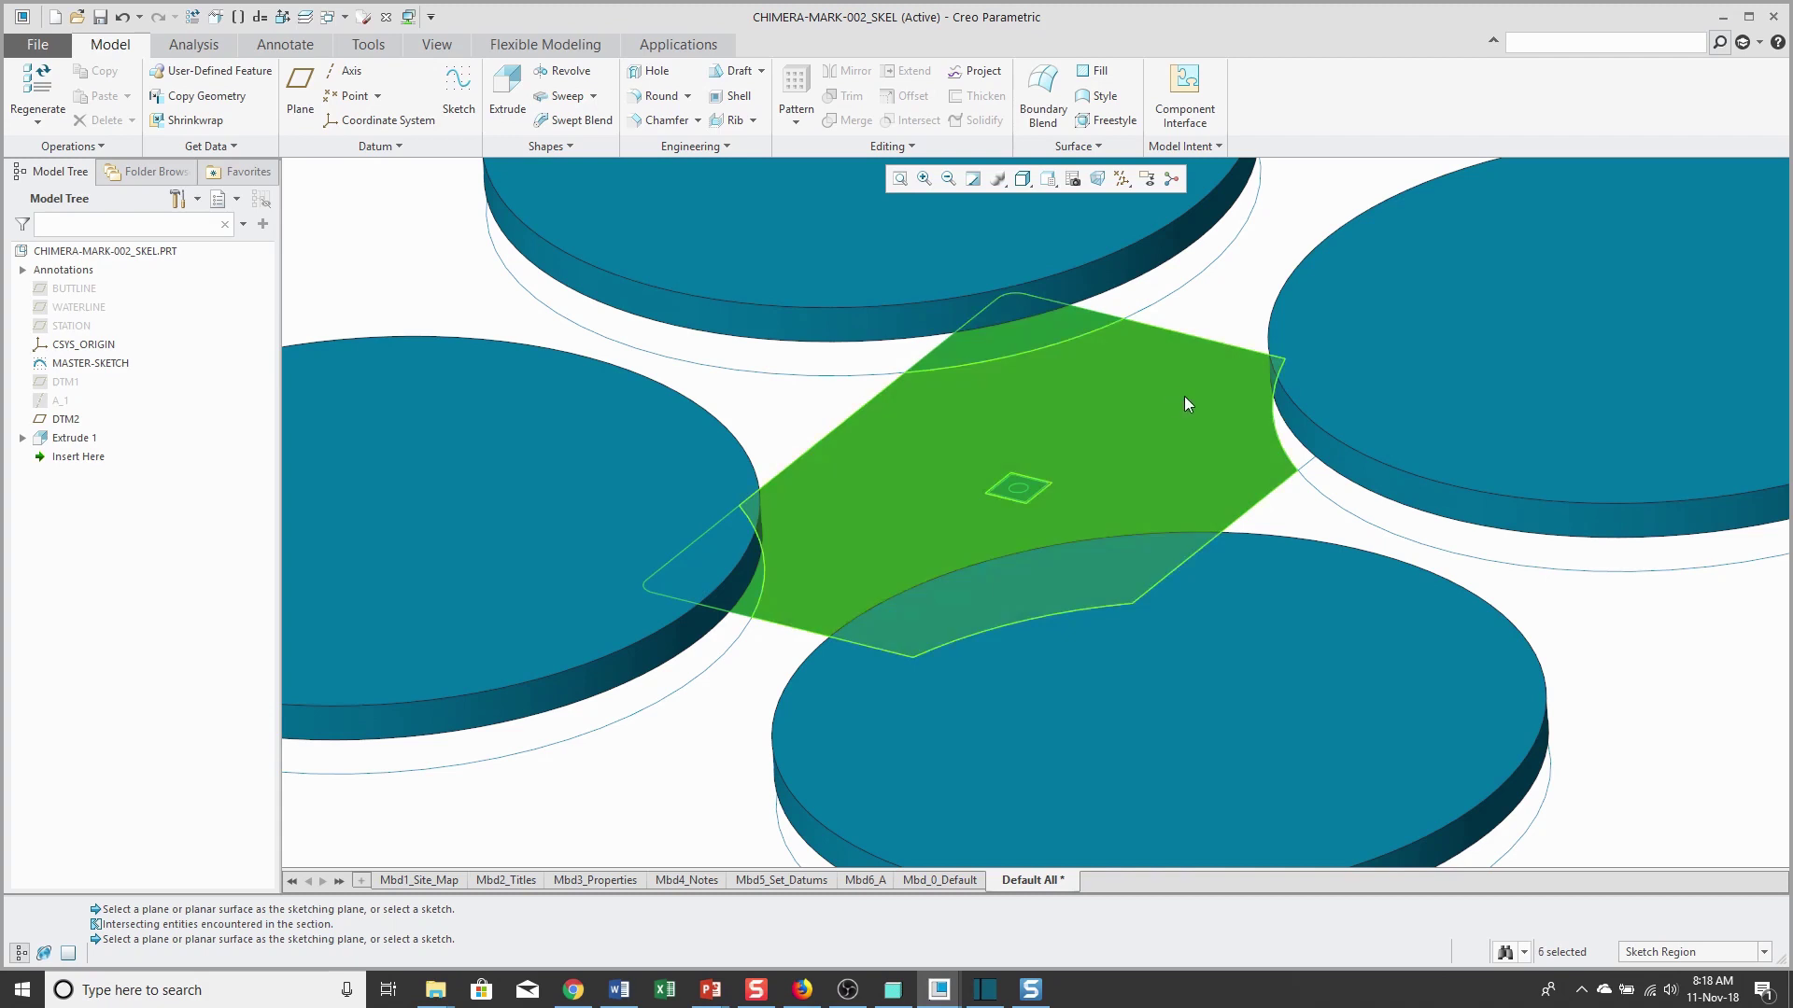
{"action": "left_click", "coordinate": [1289, 435], "text": "ctrl"}
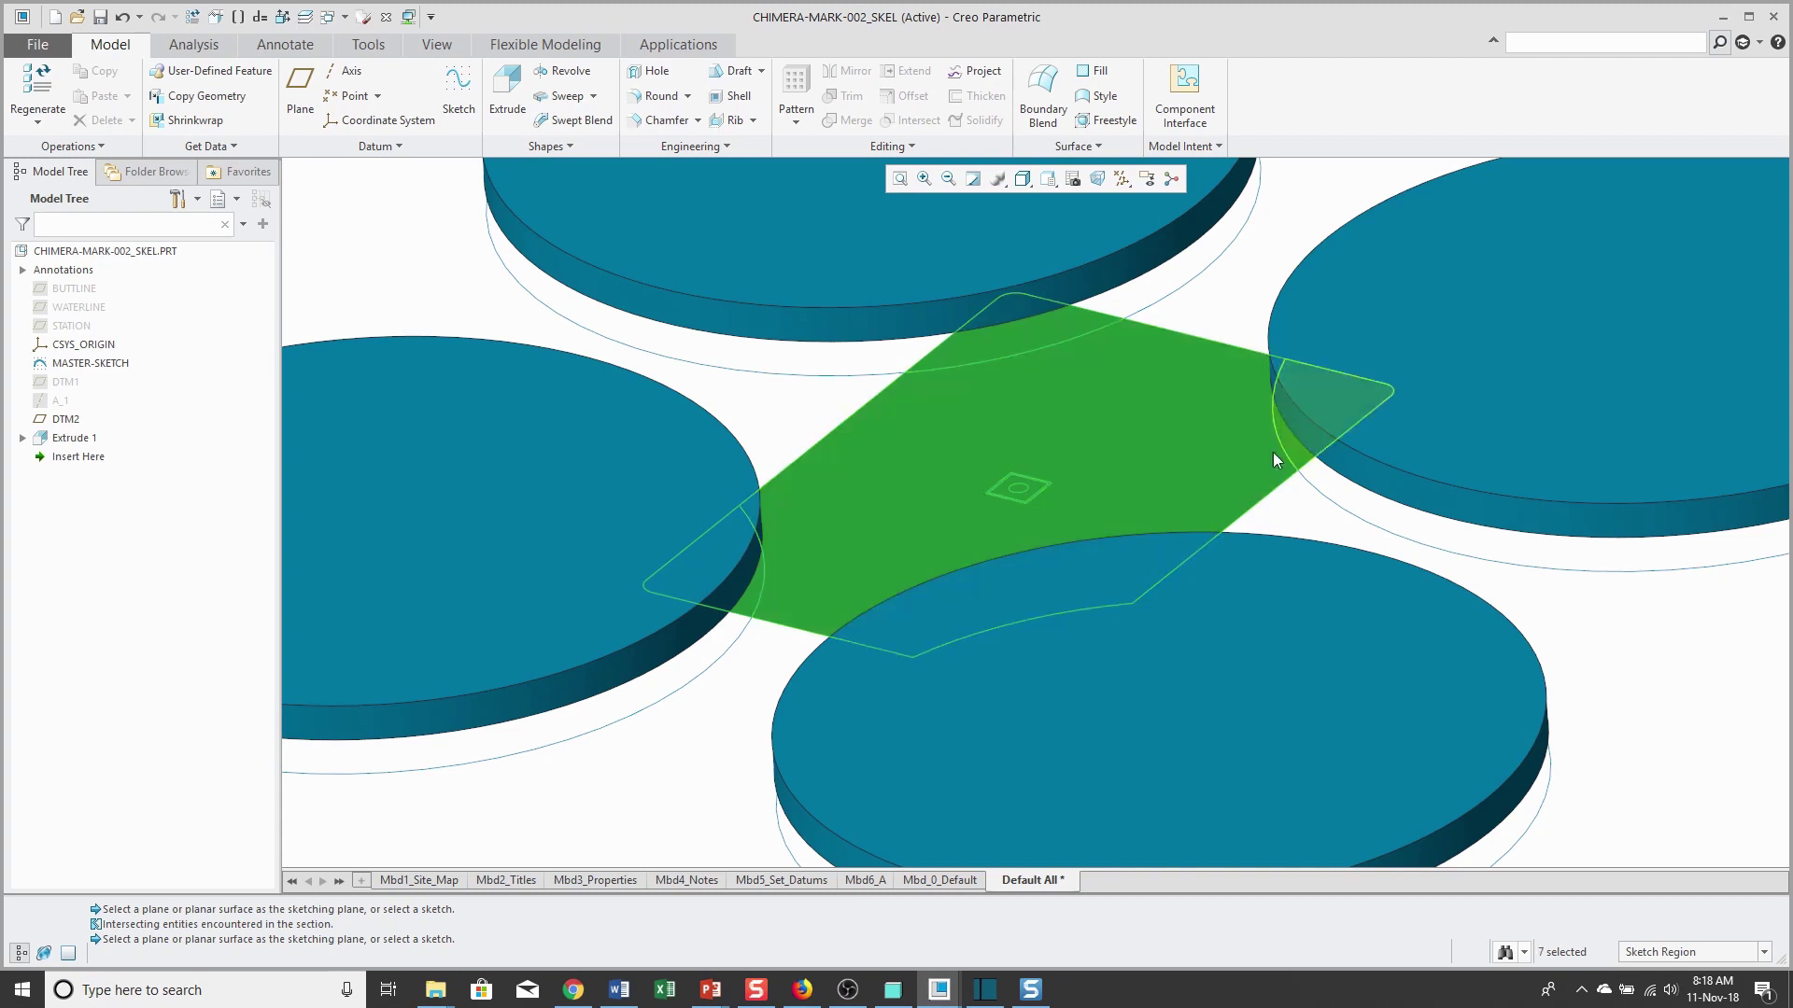
{"action": "left_click", "coordinate": [1068, 632], "text": "ctrl"}
{"action": "mouse_move", "coordinate": [1079, 565]}
{"action": "middle_mouse_down"}
{"action": "mouse_move", "coordinate": [1081, 438]}
{"action": "mouse_move", "coordinate": [1097, 550]}
{"action": "middle_mouse_up"}
{"action": "scroll", "coordinate": [1096, 549], "scroll_direction": "down", "scroll_amount": 3}
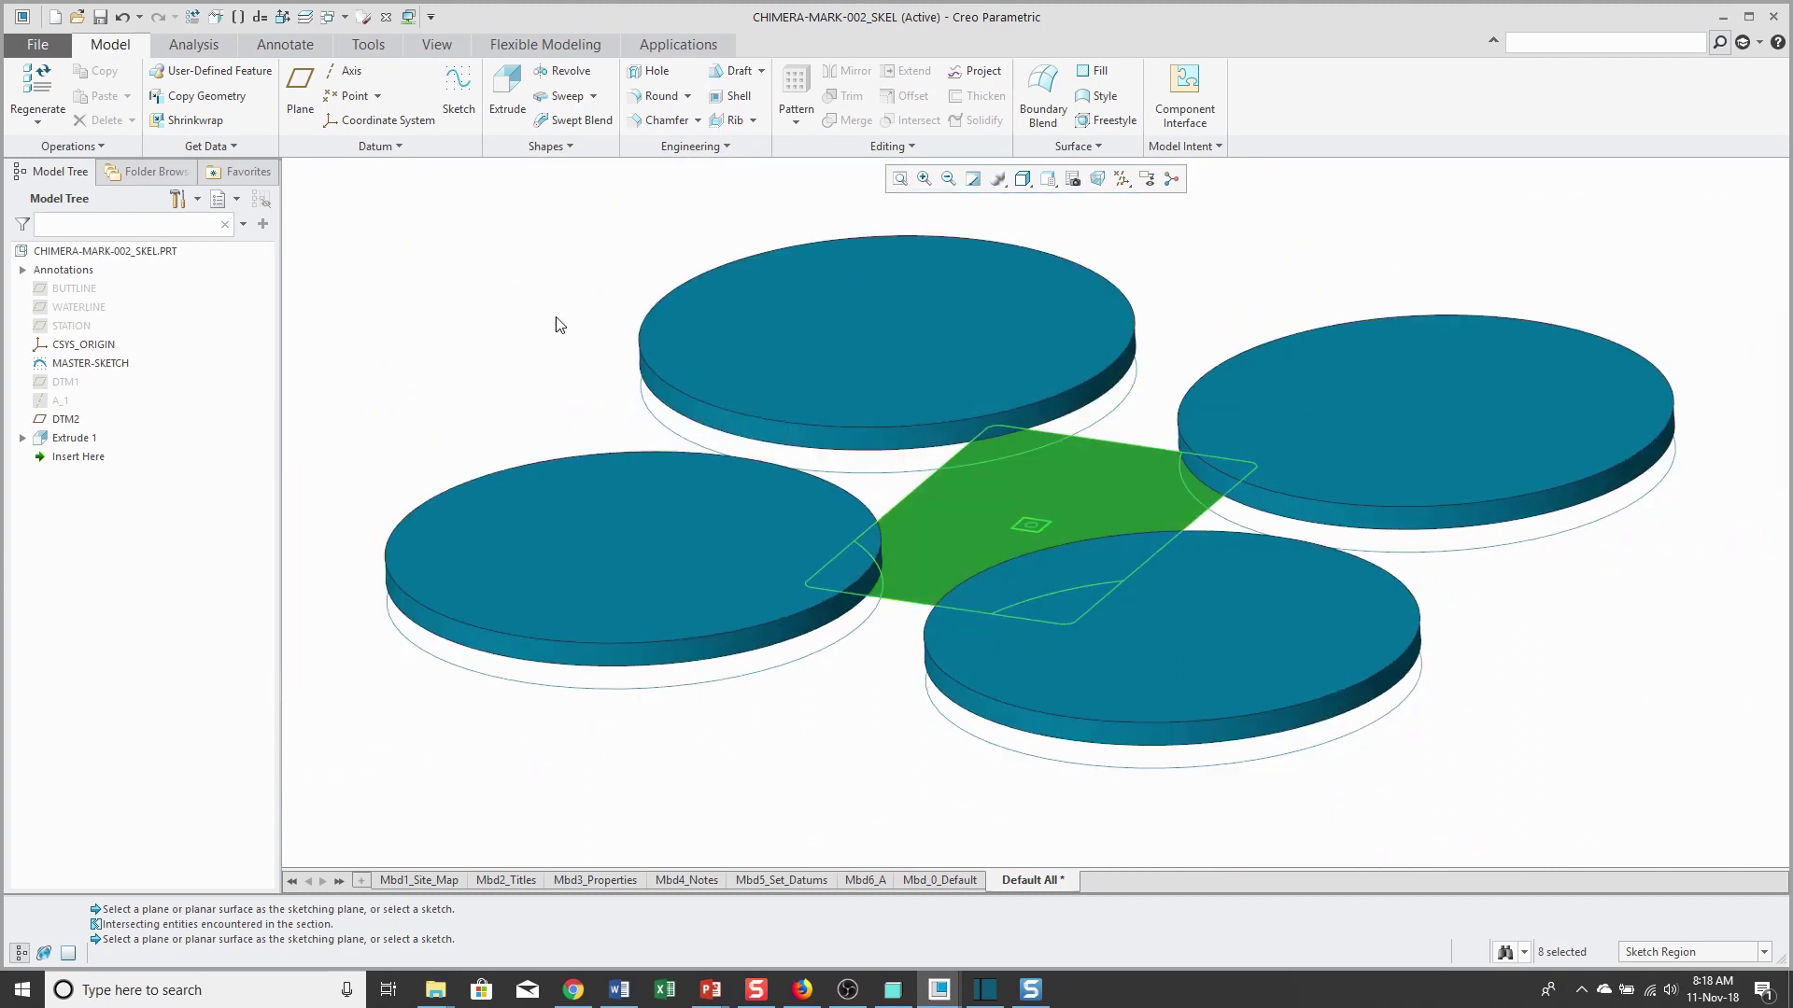
Step: Extrude the central regions downward, flipped below the discs, to a depth of 20
{"action": "left_click", "coordinate": [507, 112]}
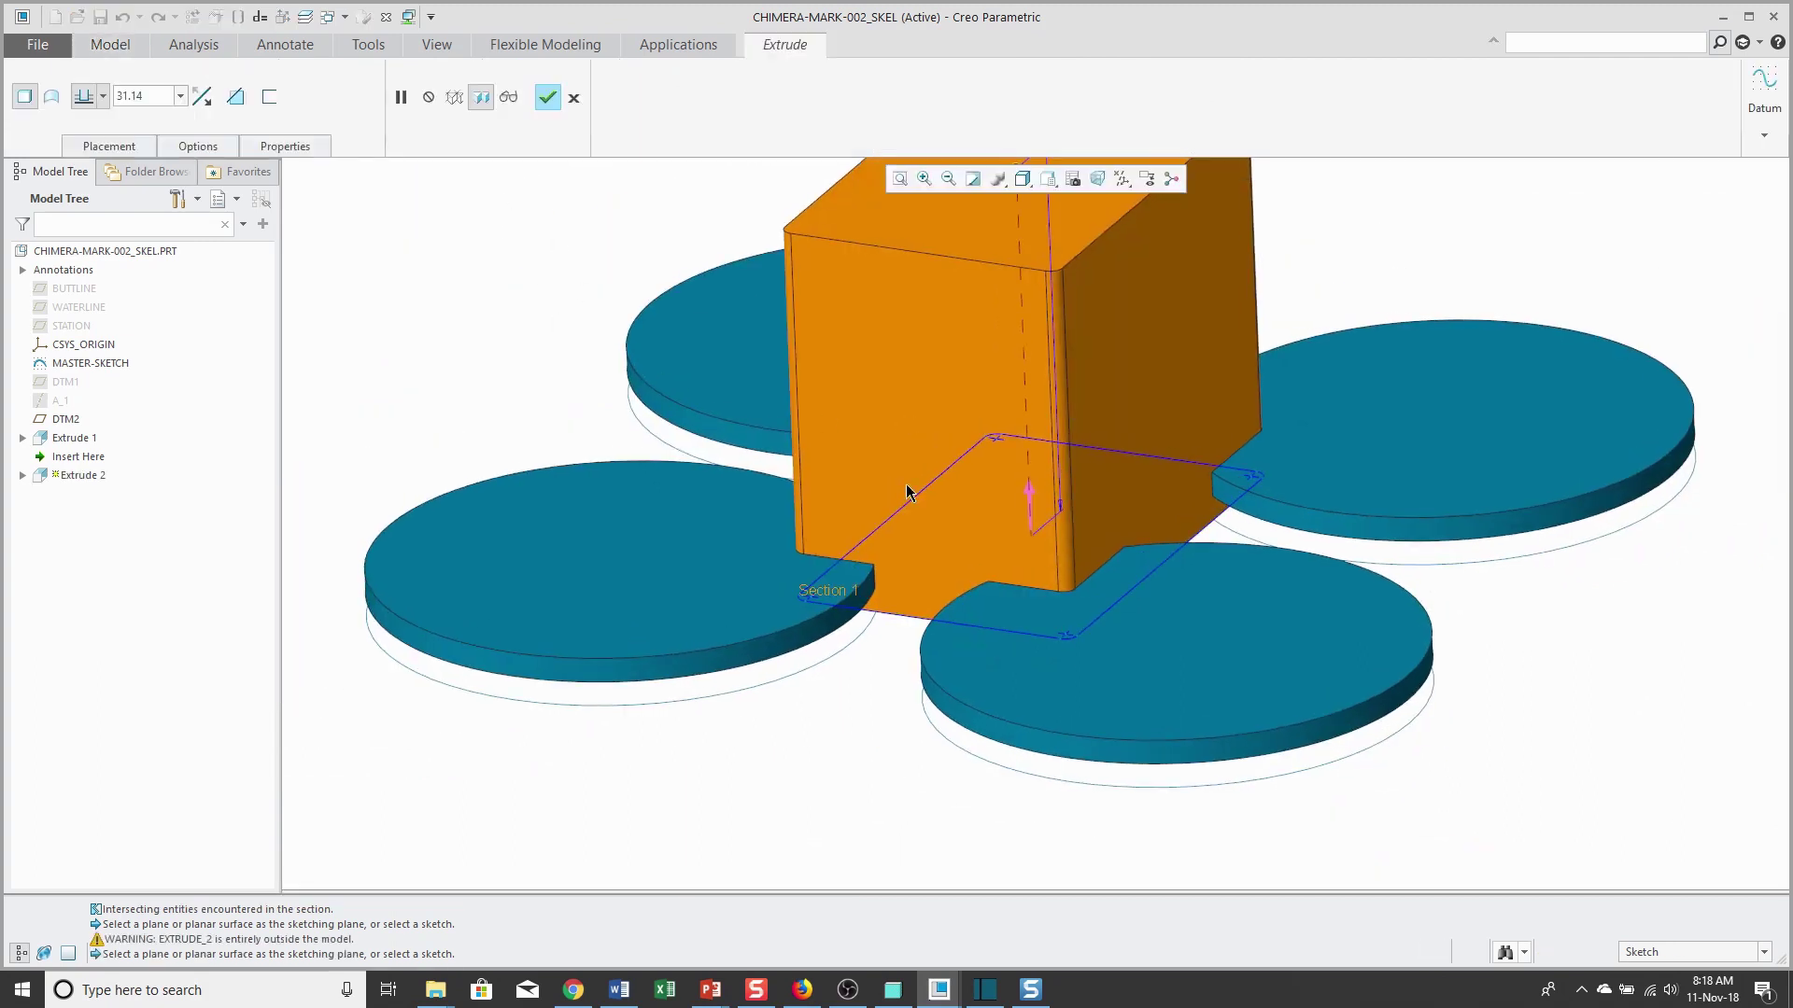
{"action": "scroll", "coordinate": [912, 492], "scroll_direction": "down", "scroll_amount": 3}
{"action": "left_click", "coordinate": [983, 516]}
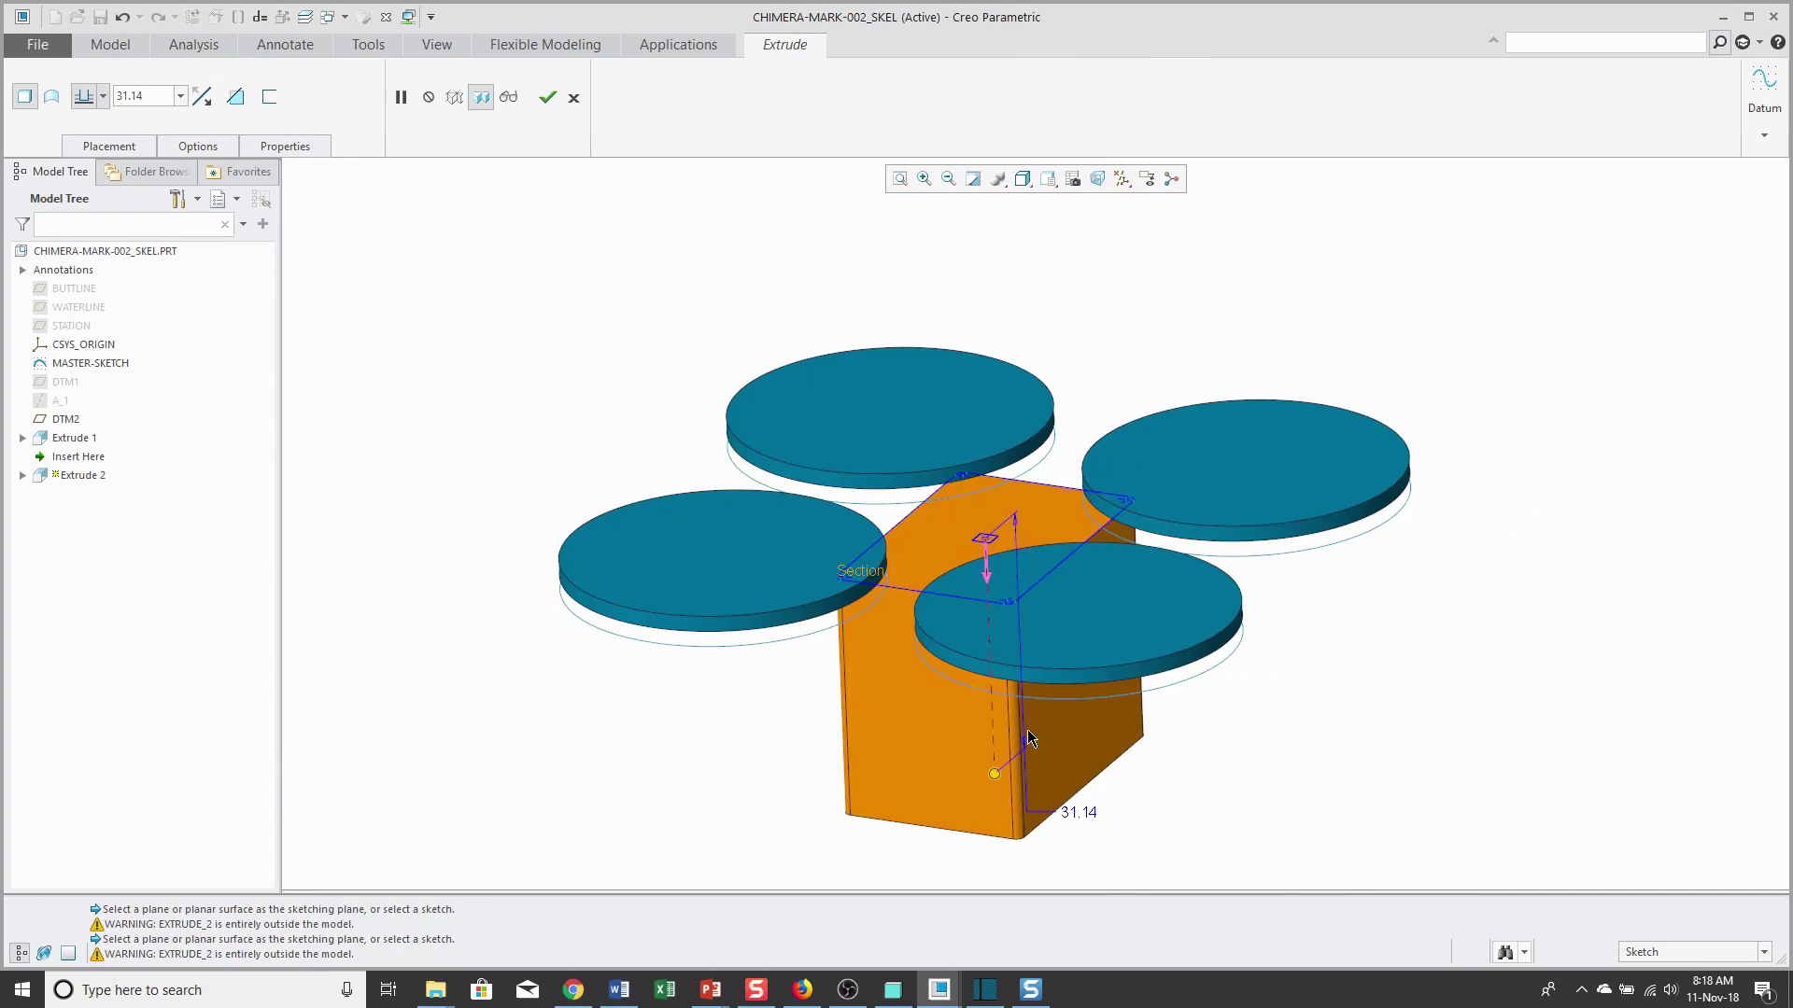
{"action": "double_click", "coordinate": [1079, 815]}
{"action": "type", "text": "20"}
{"action": "key", "text": "Return"}
Step: Add a 2.00 second-side depth and finish the body block extrusion
{"action": "right_click", "coordinate": [1302, 784]}
{"action": "left_click", "coordinate": [1358, 913]}
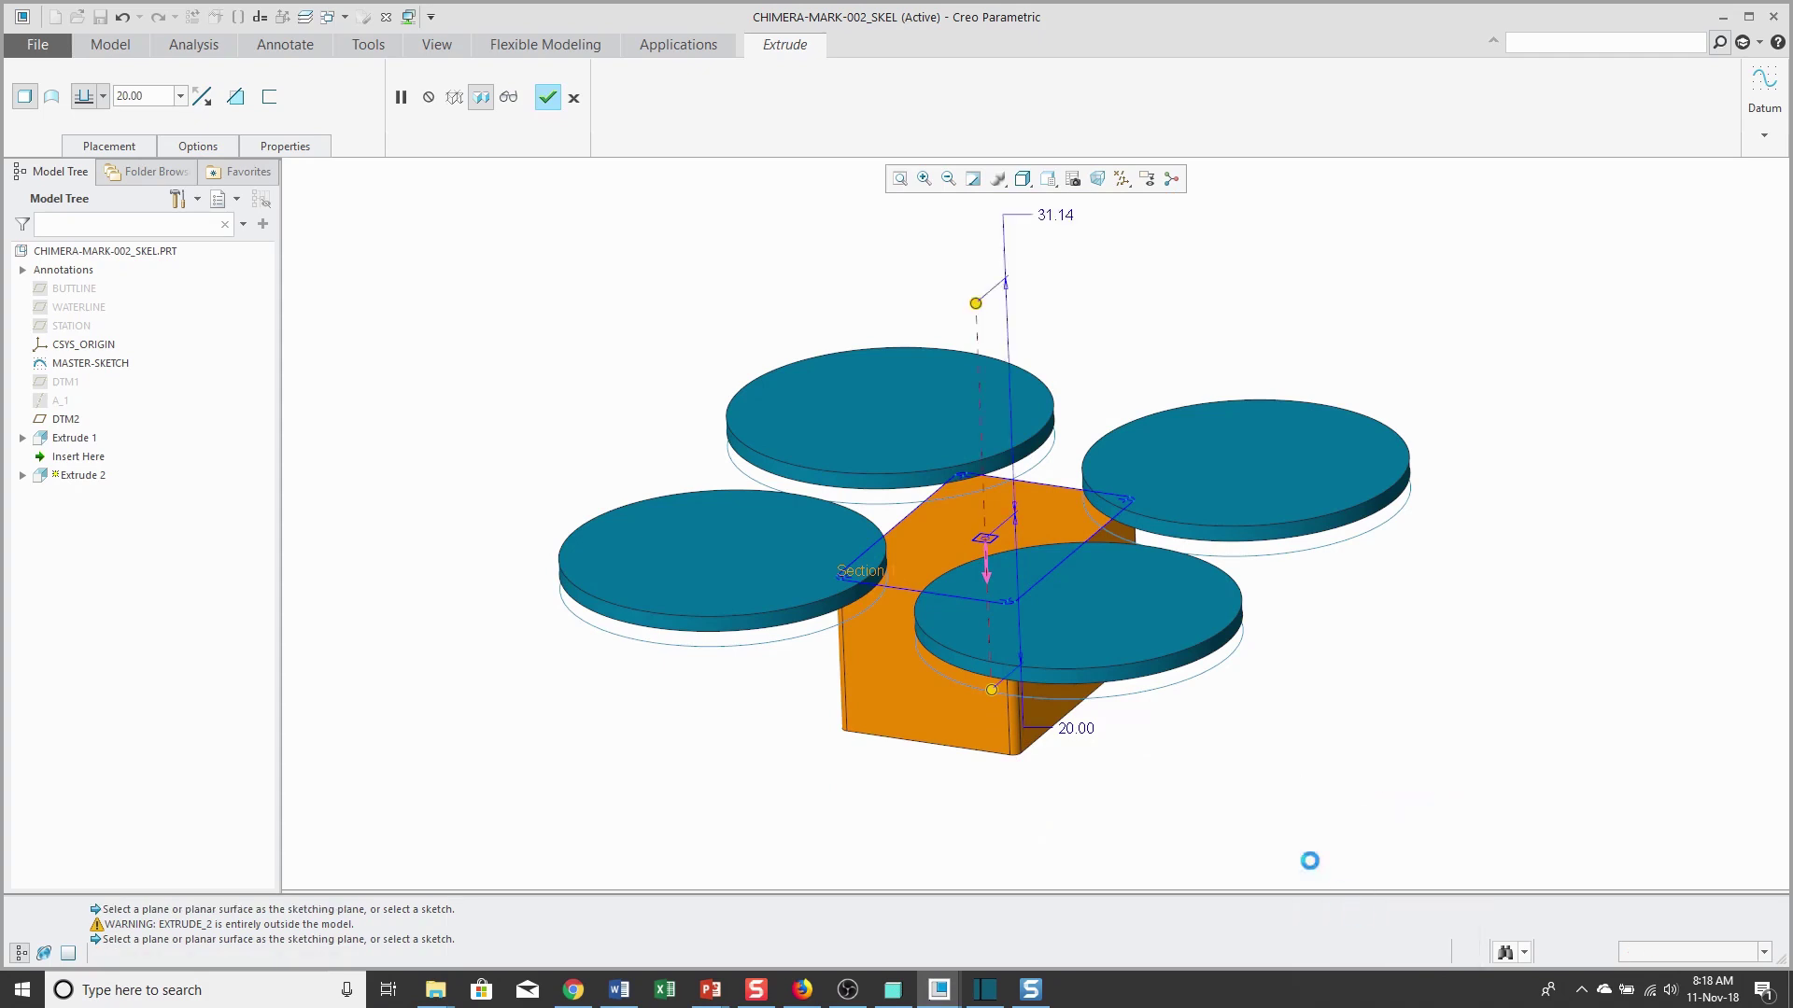
{"action": "left_click_drag", "start_coordinate": [976, 303], "coordinate": [975, 523]}
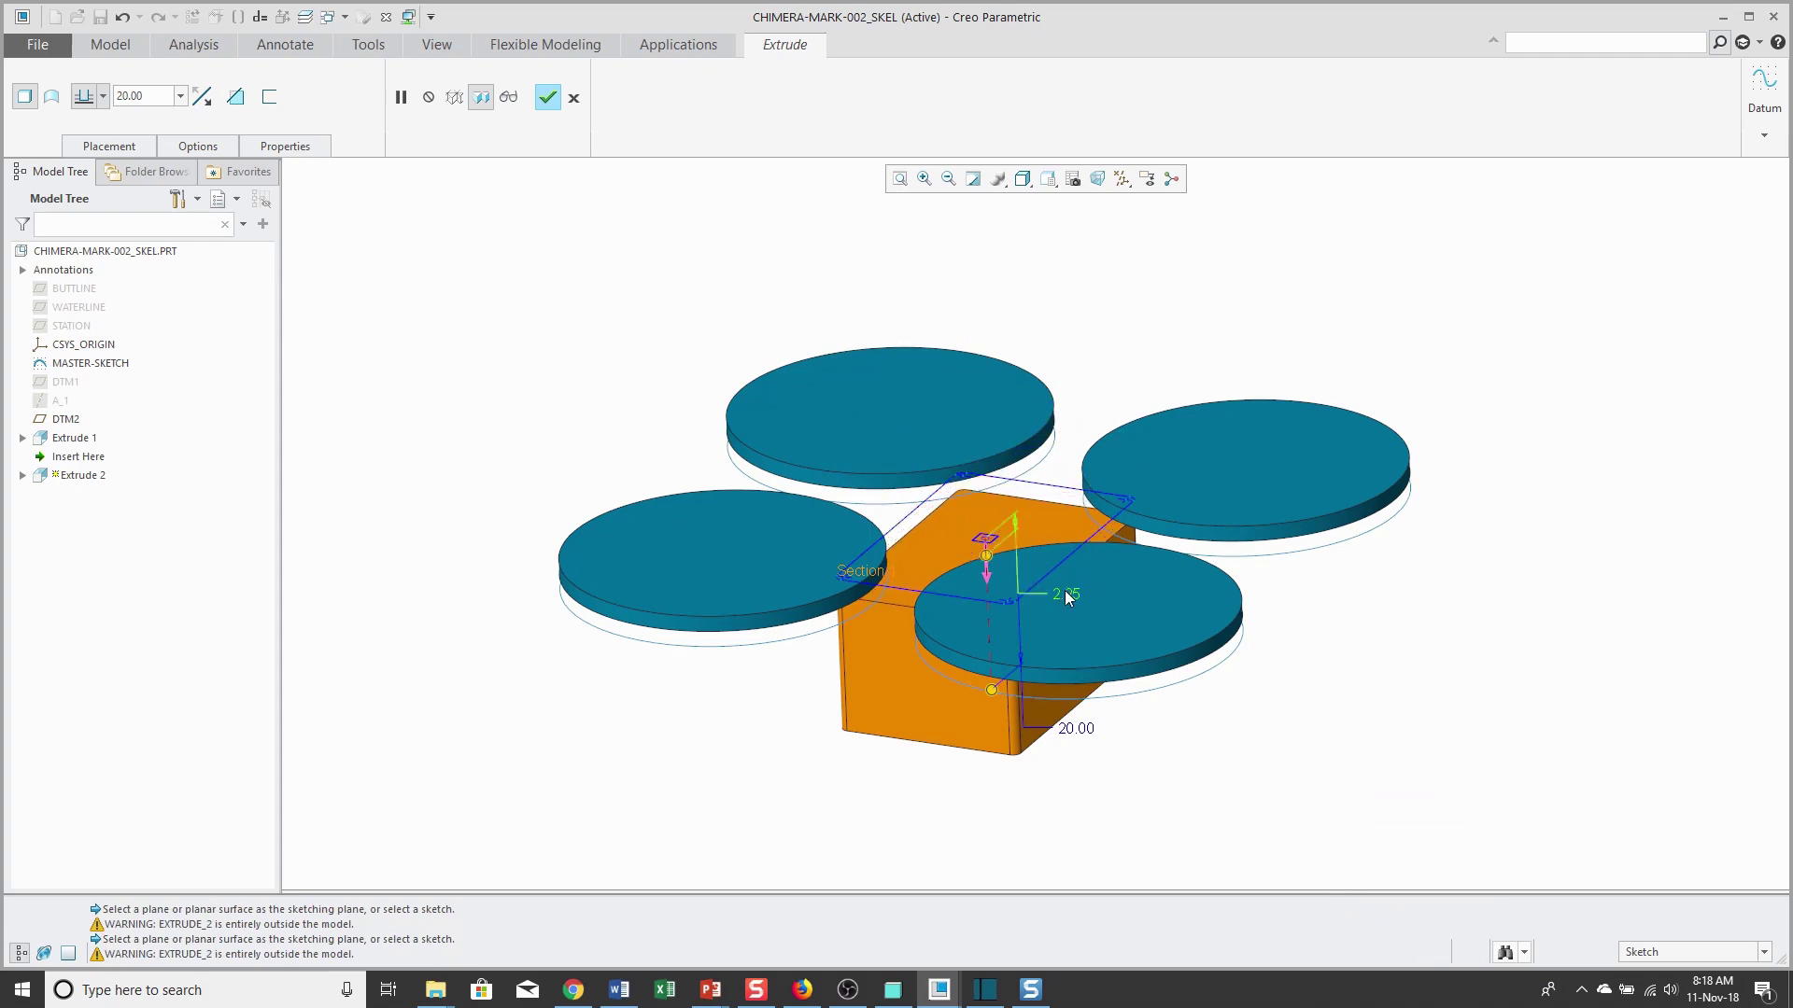
{"action": "double_click", "coordinate": [1065, 594]}
{"action": "type", "text": "2"}
{"action": "key", "text": "Return"}
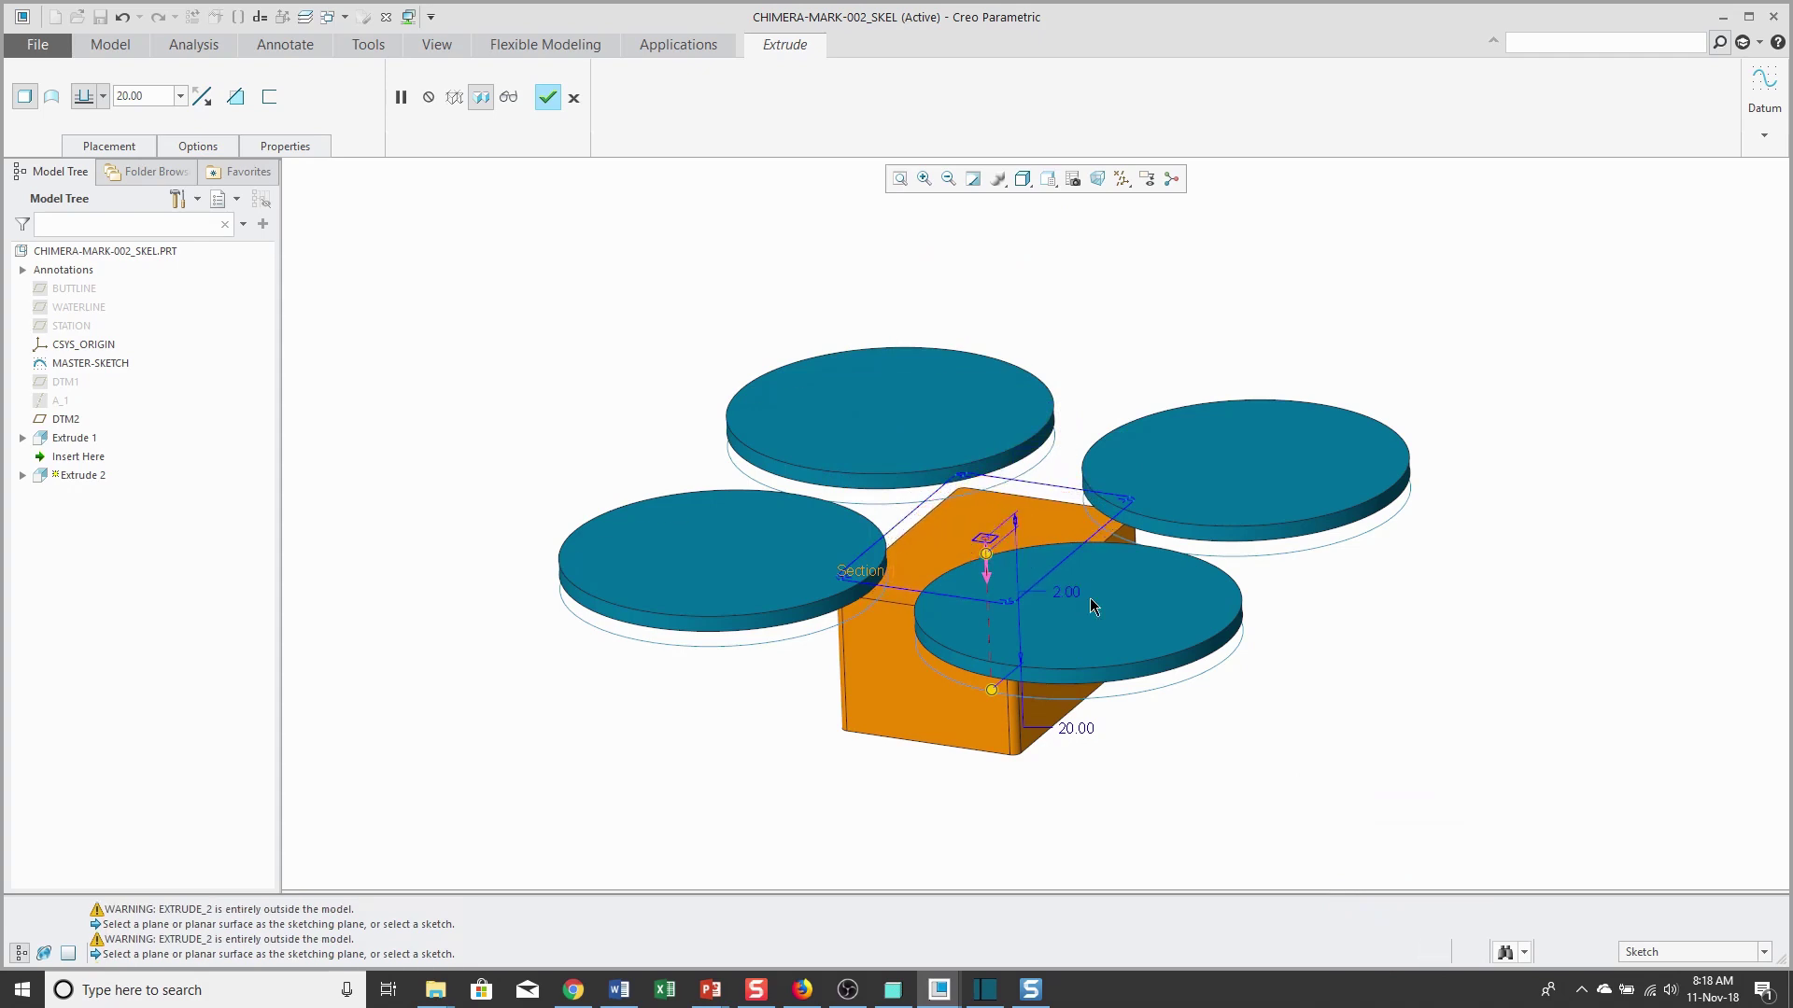
{"action": "left_click", "coordinate": [547, 99]}
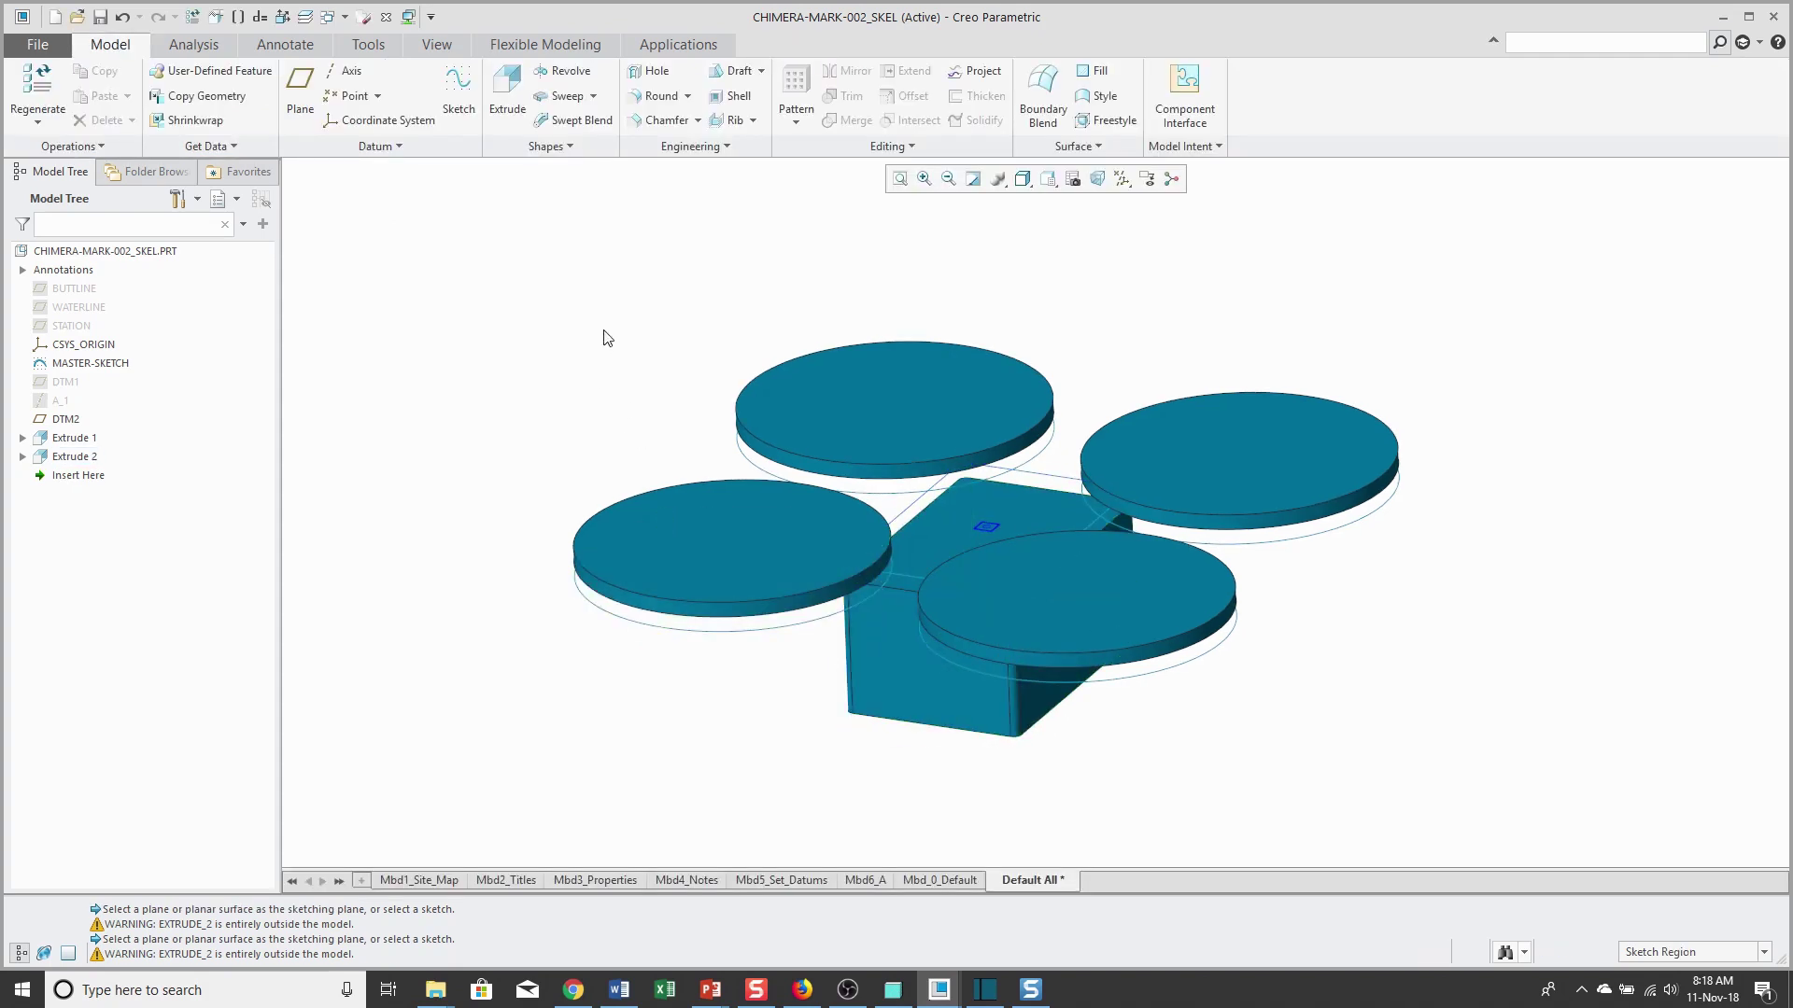
Step: Turn on datum plane display so DTM2 shows above the discs
{"action": "left_click", "coordinate": [1121, 179]}
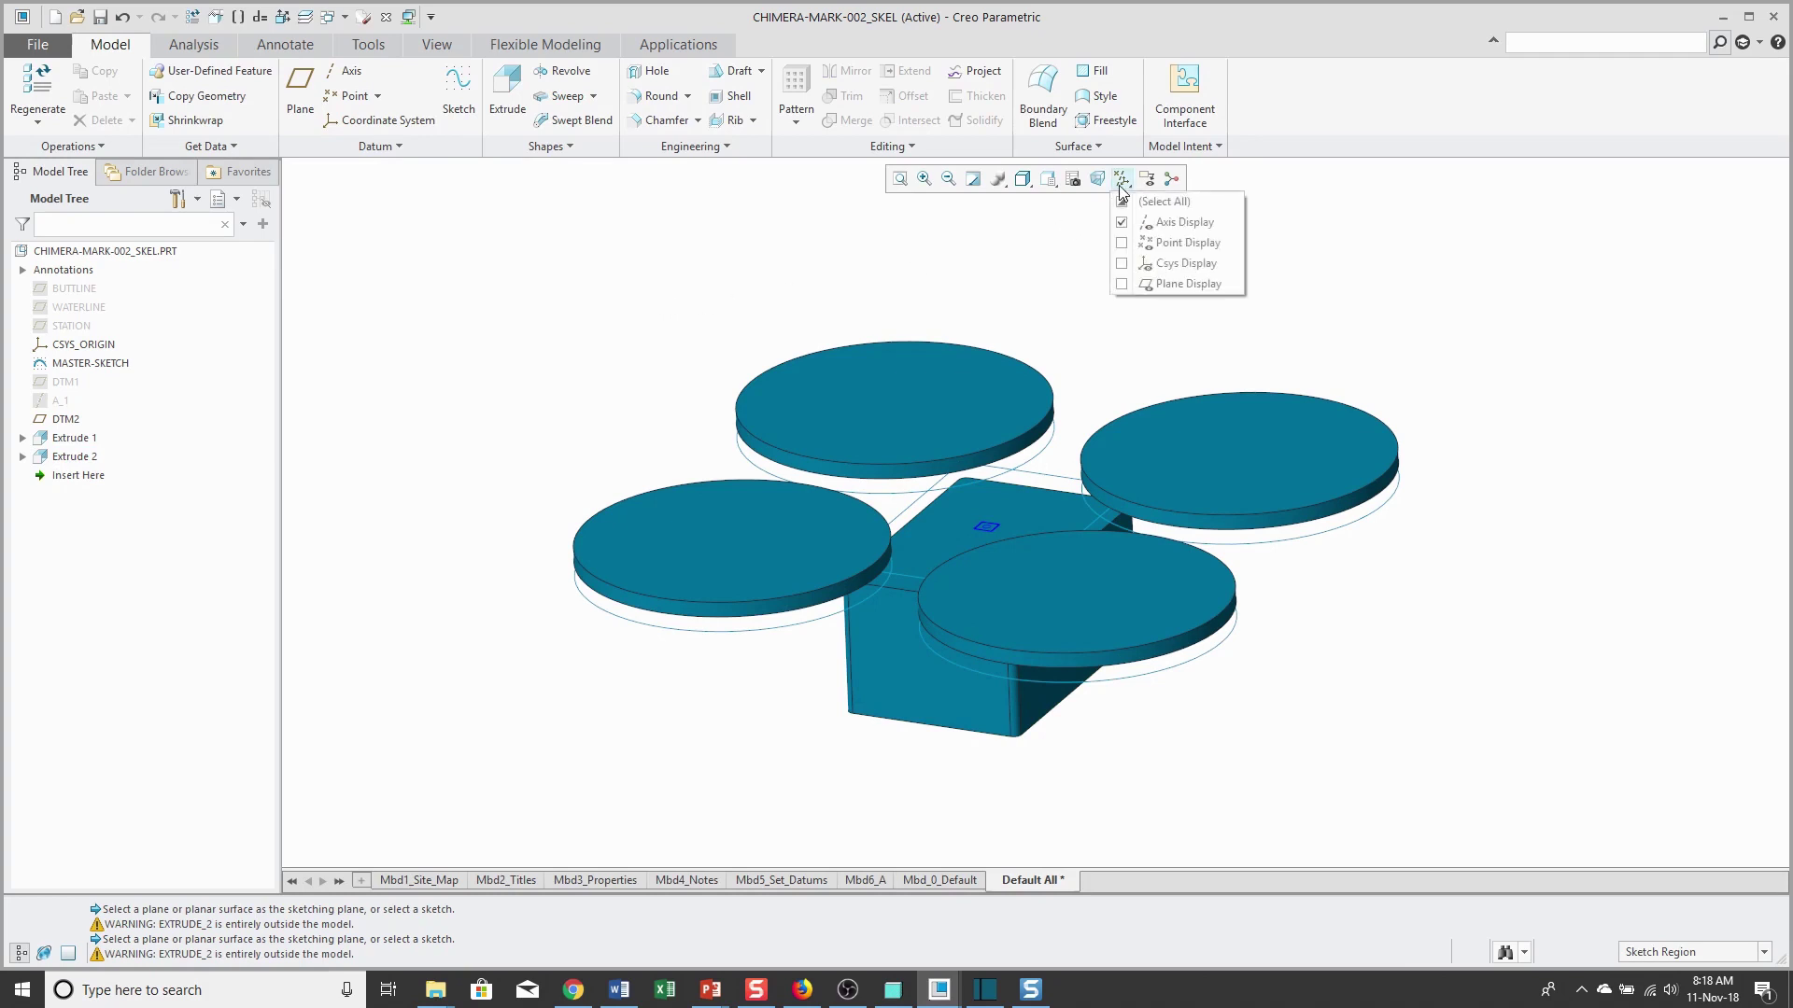
{"action": "left_click", "coordinate": [1154, 286]}
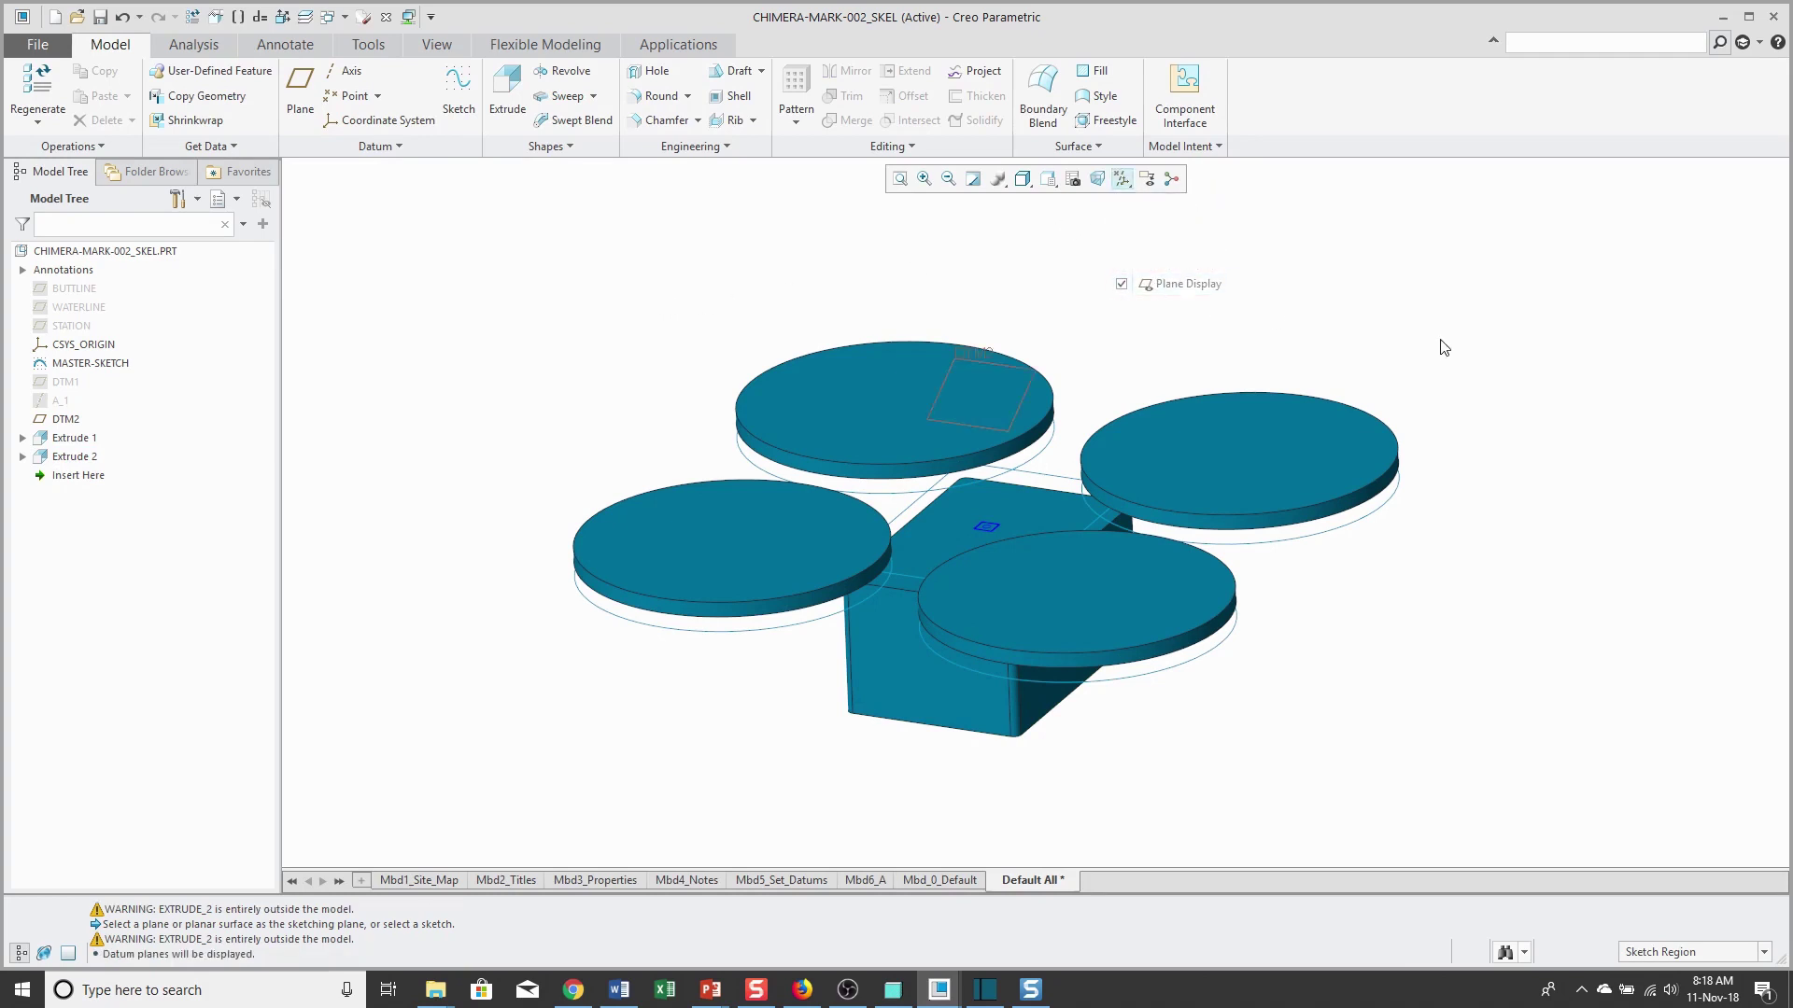
{"action": "middle_click_drag", "start_coordinate": [1161, 388], "coordinate": [1087, 402]}
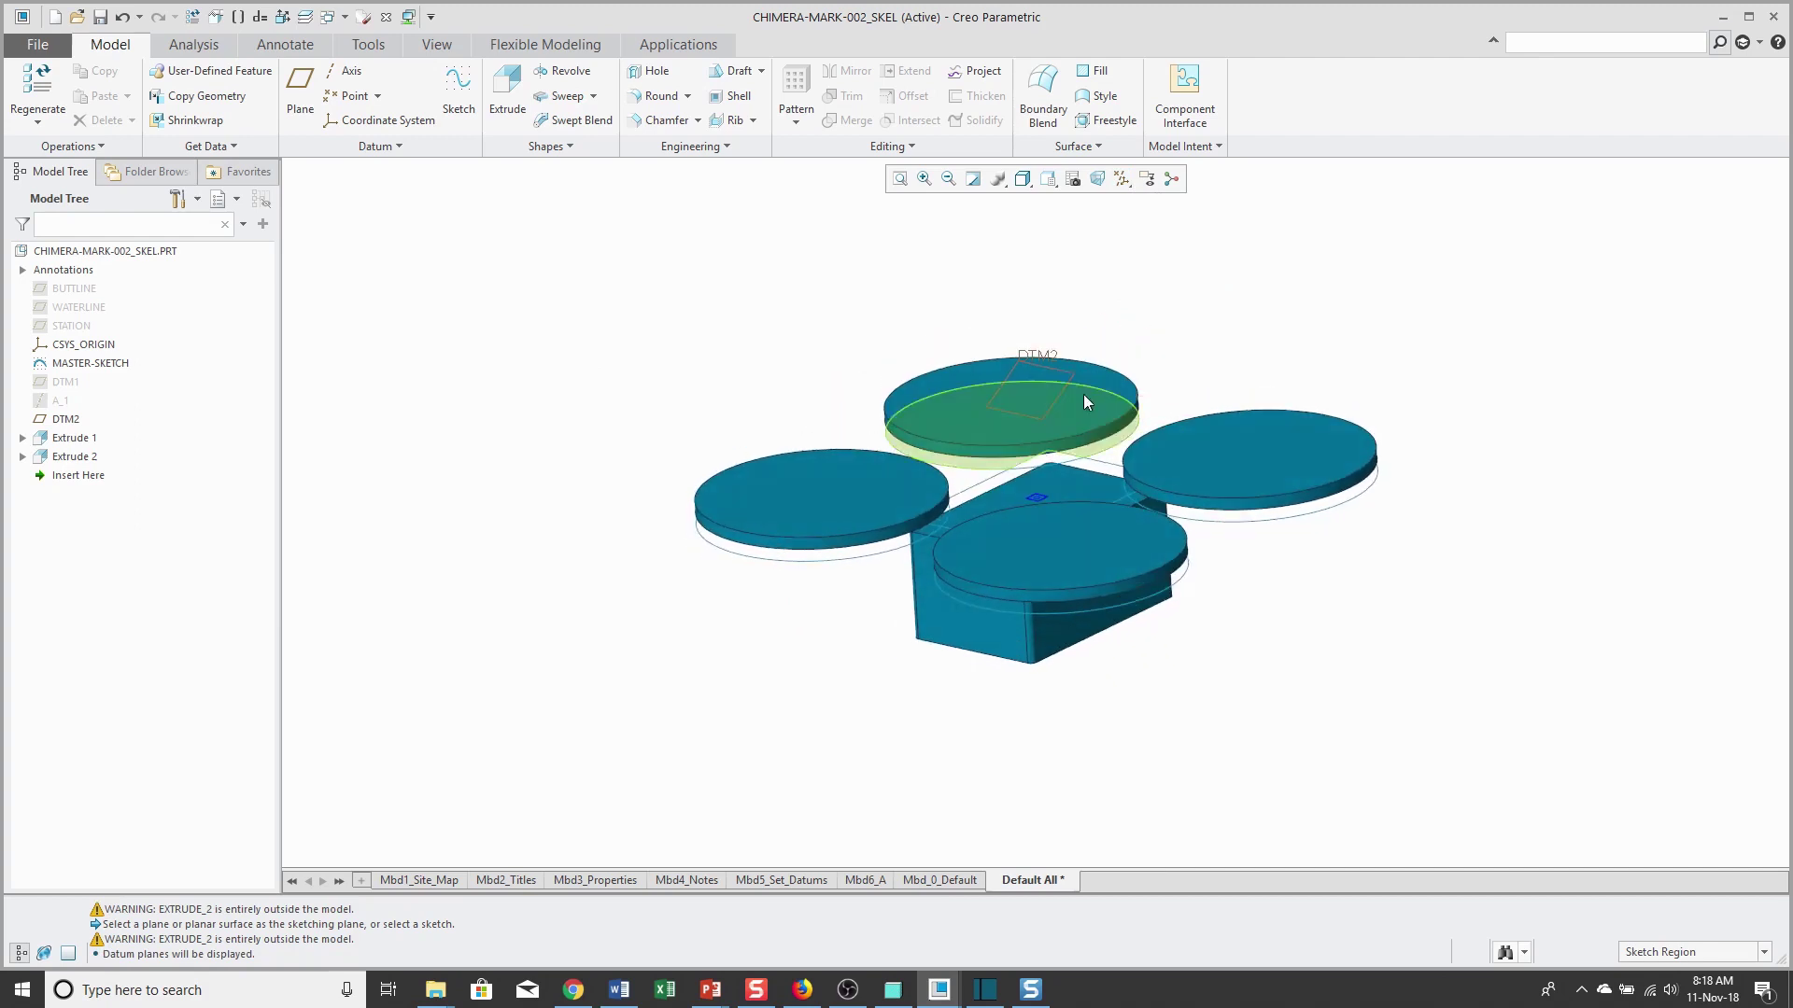
Step: Select the small diamond sketch region at the body's centre
{"action": "scroll", "coordinate": [1037, 489], "scroll_direction": "down", "scroll_amount": 5}
{"action": "scroll", "coordinate": [1034, 535], "scroll_direction": "down", "scroll_amount": 3}
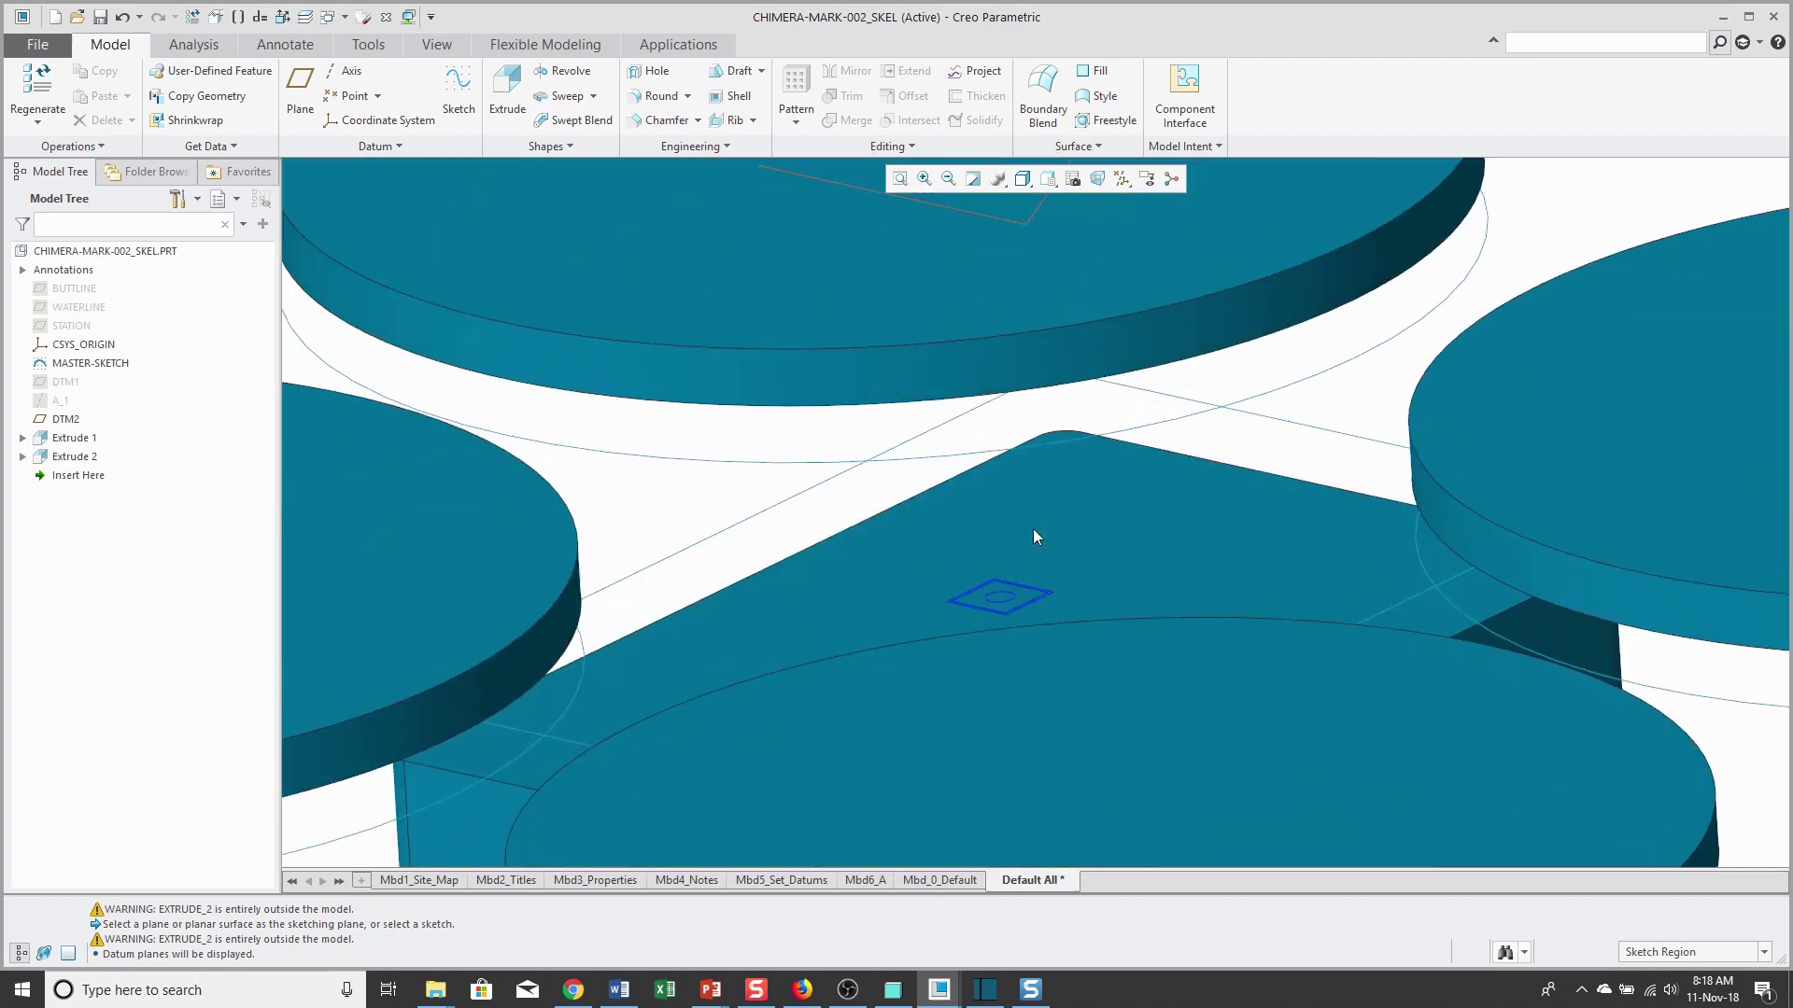
{"action": "left_click", "coordinate": [1001, 600]}
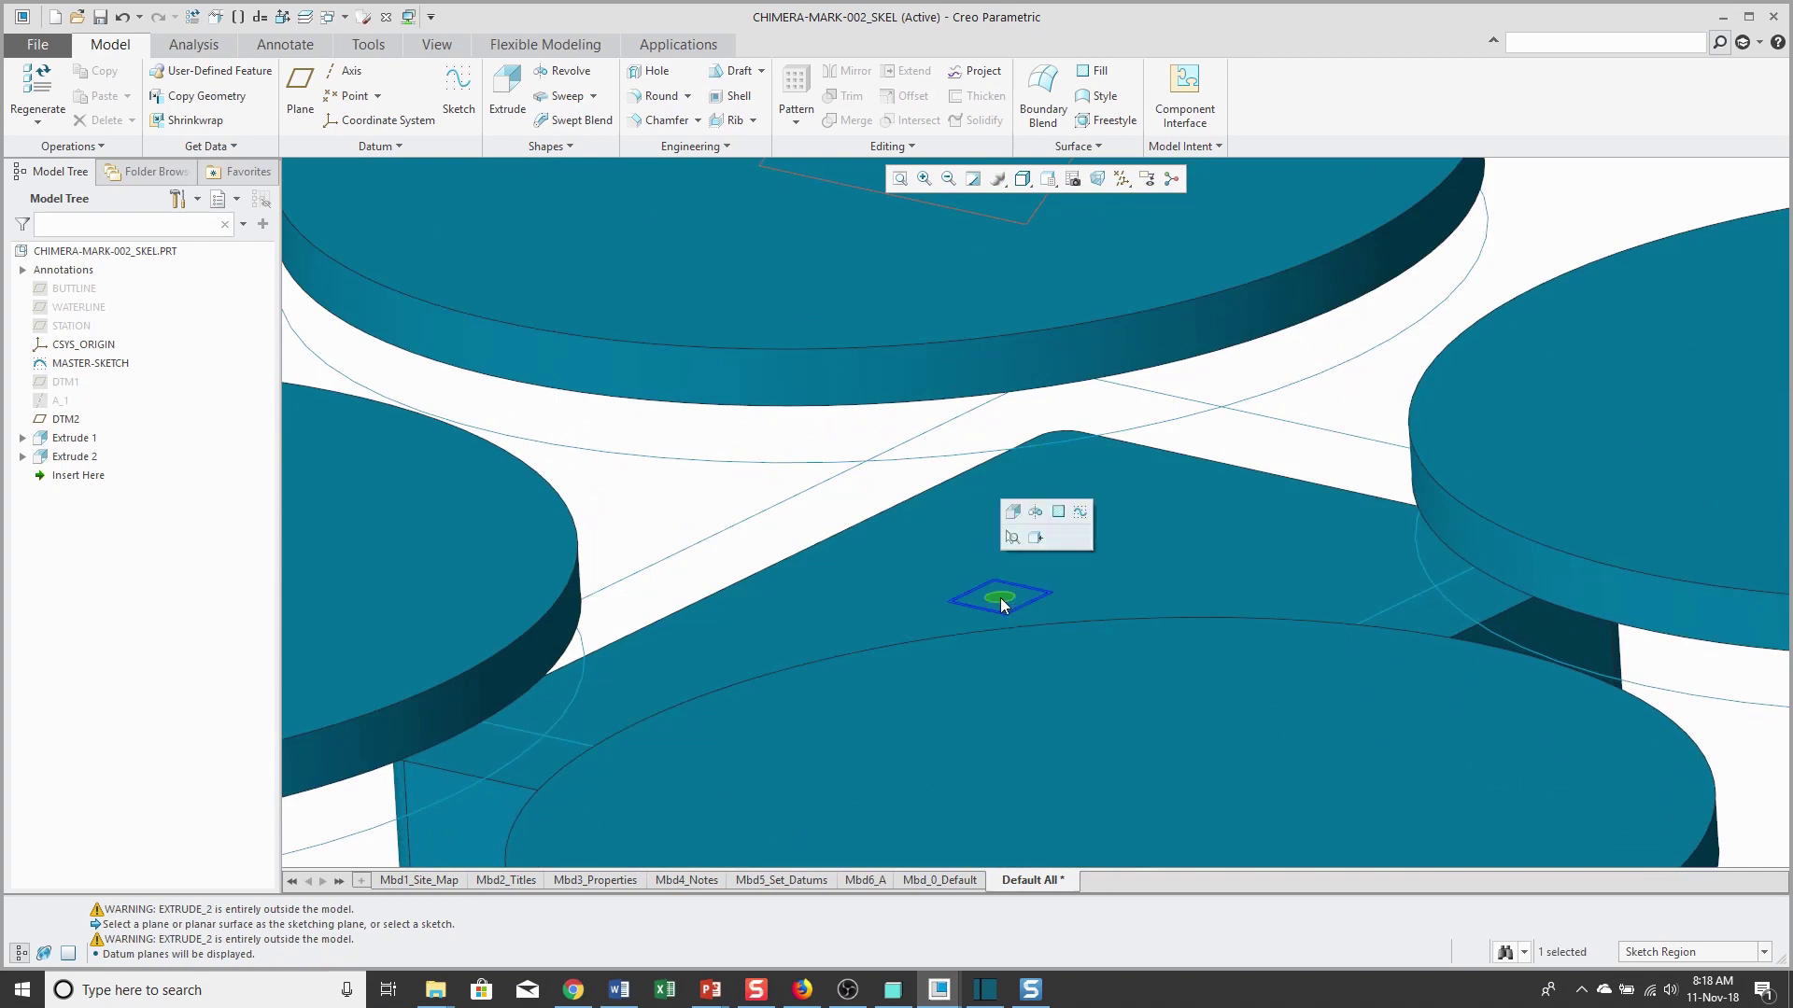
{"action": "scroll", "coordinate": [1000, 598], "scroll_direction": "up", "scroll_amount": 1}
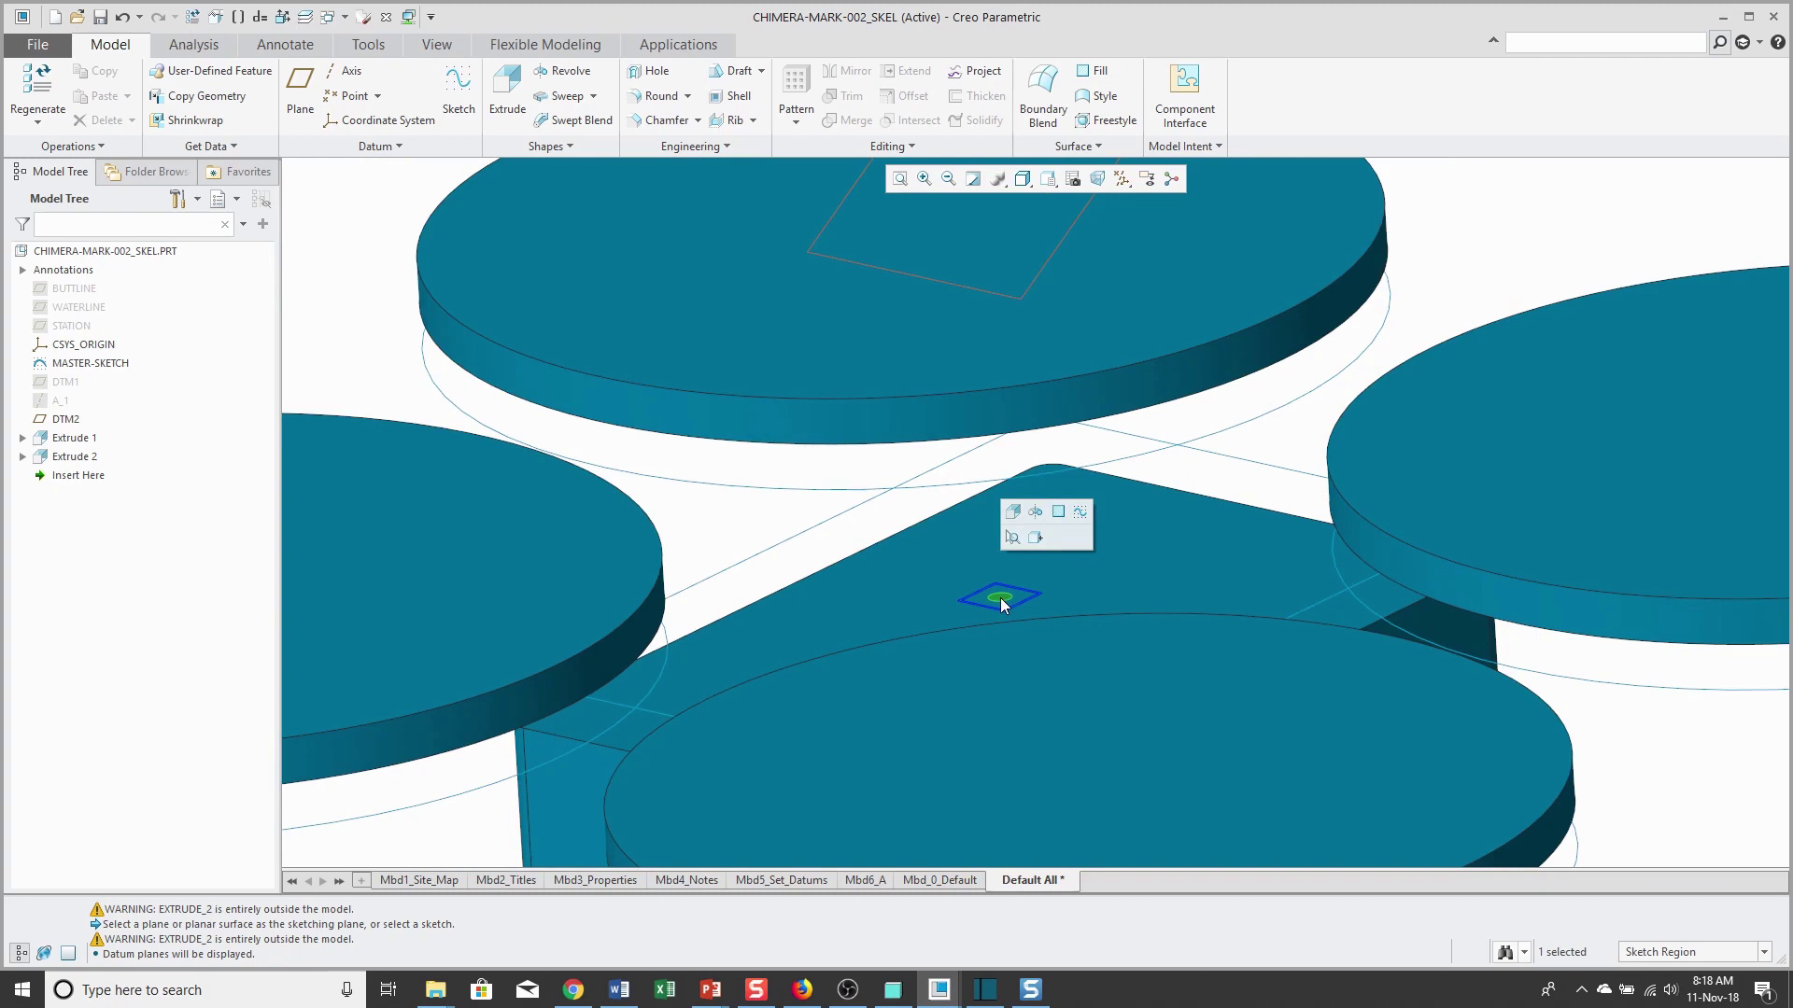
Step: Extrude the diamond region into a post whose Side 1 depth is To Selected DTM2
{"action": "left_click", "coordinate": [1012, 513]}
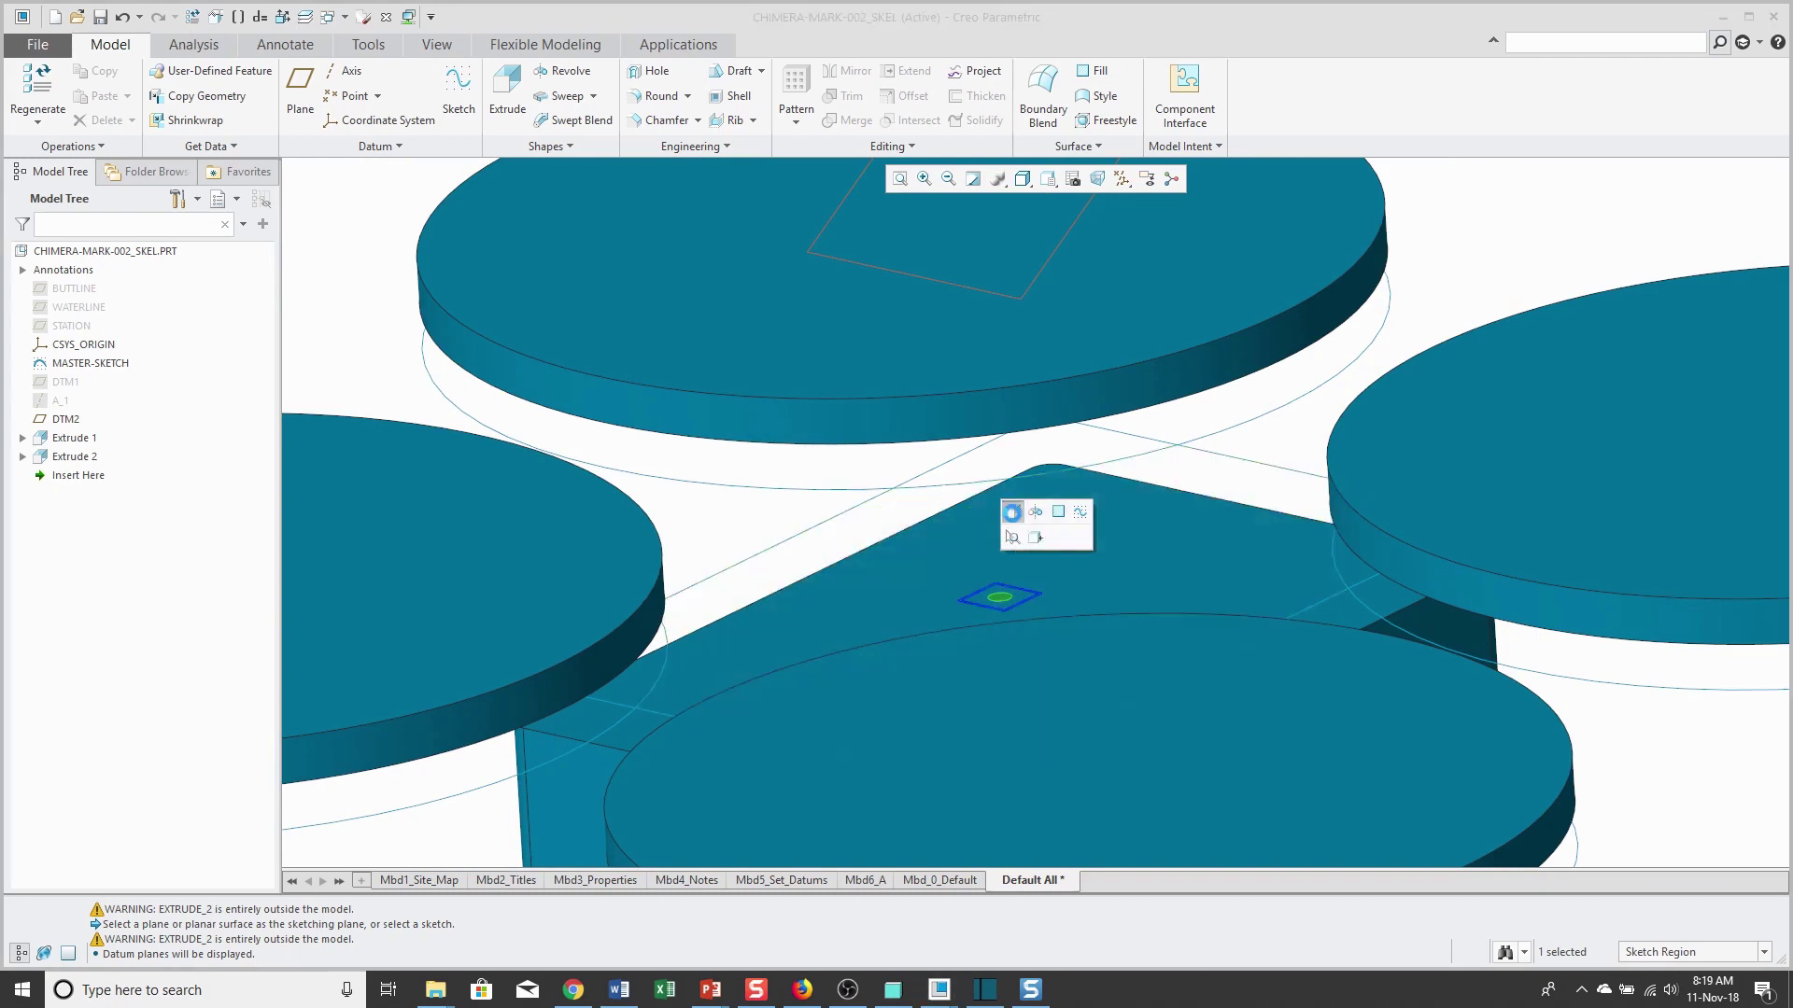
{"action": "scroll", "coordinate": [1012, 535], "scroll_direction": "up", "scroll_amount": 5}
{"action": "scroll", "coordinate": [947, 498], "scroll_direction": "down", "scroll_amount": 2}
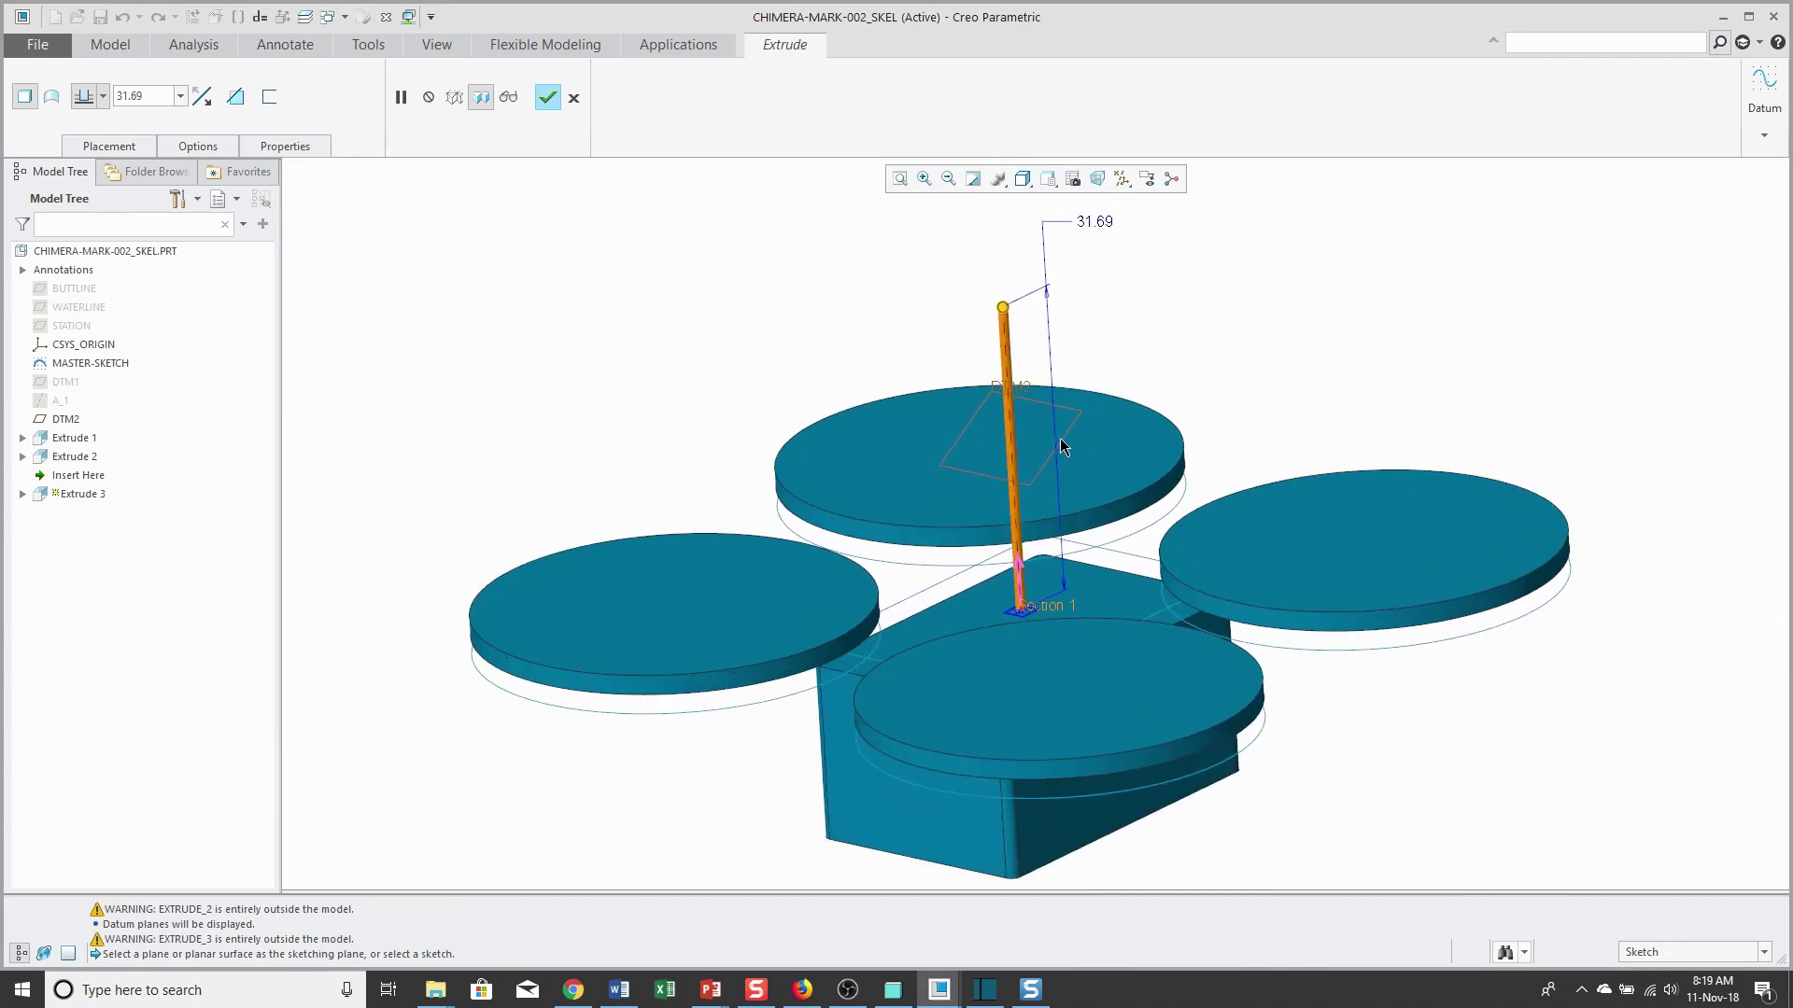
{"action": "left_click_drag", "start_coordinate": [1003, 308], "coordinate": [997, 407]}
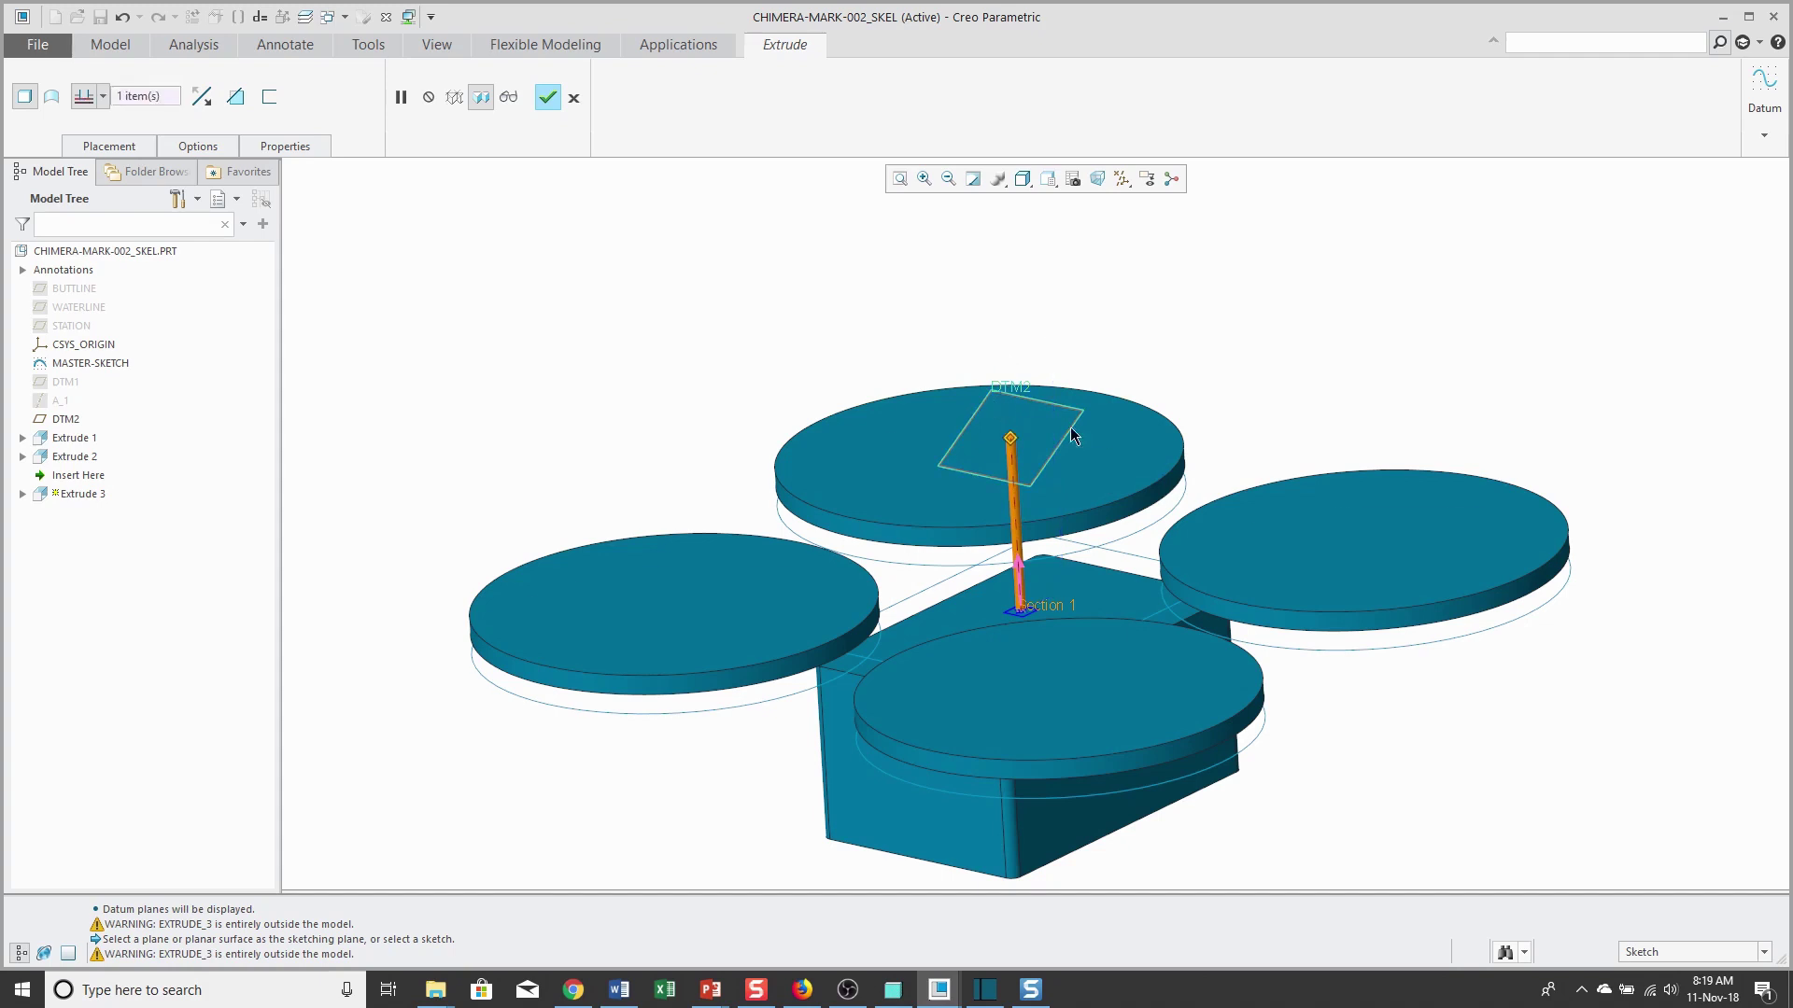
{"action": "left_click", "coordinate": [198, 147]}
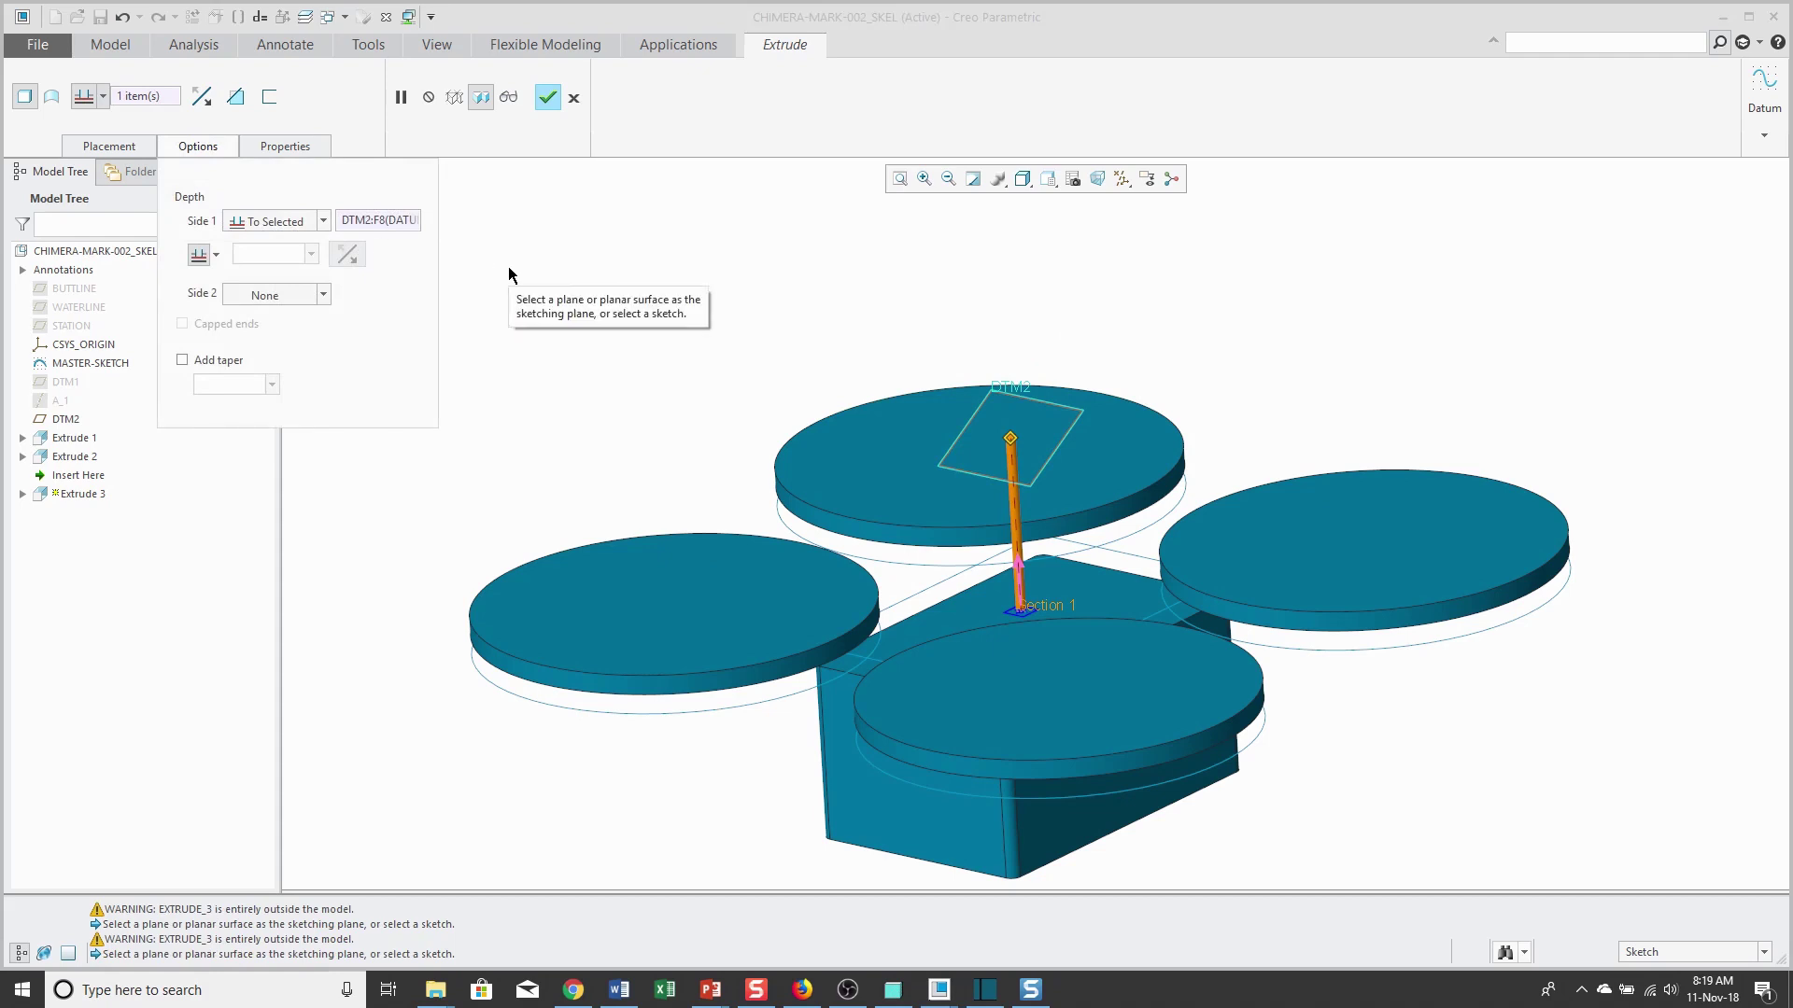
{"action": "left_click", "coordinate": [215, 257]}
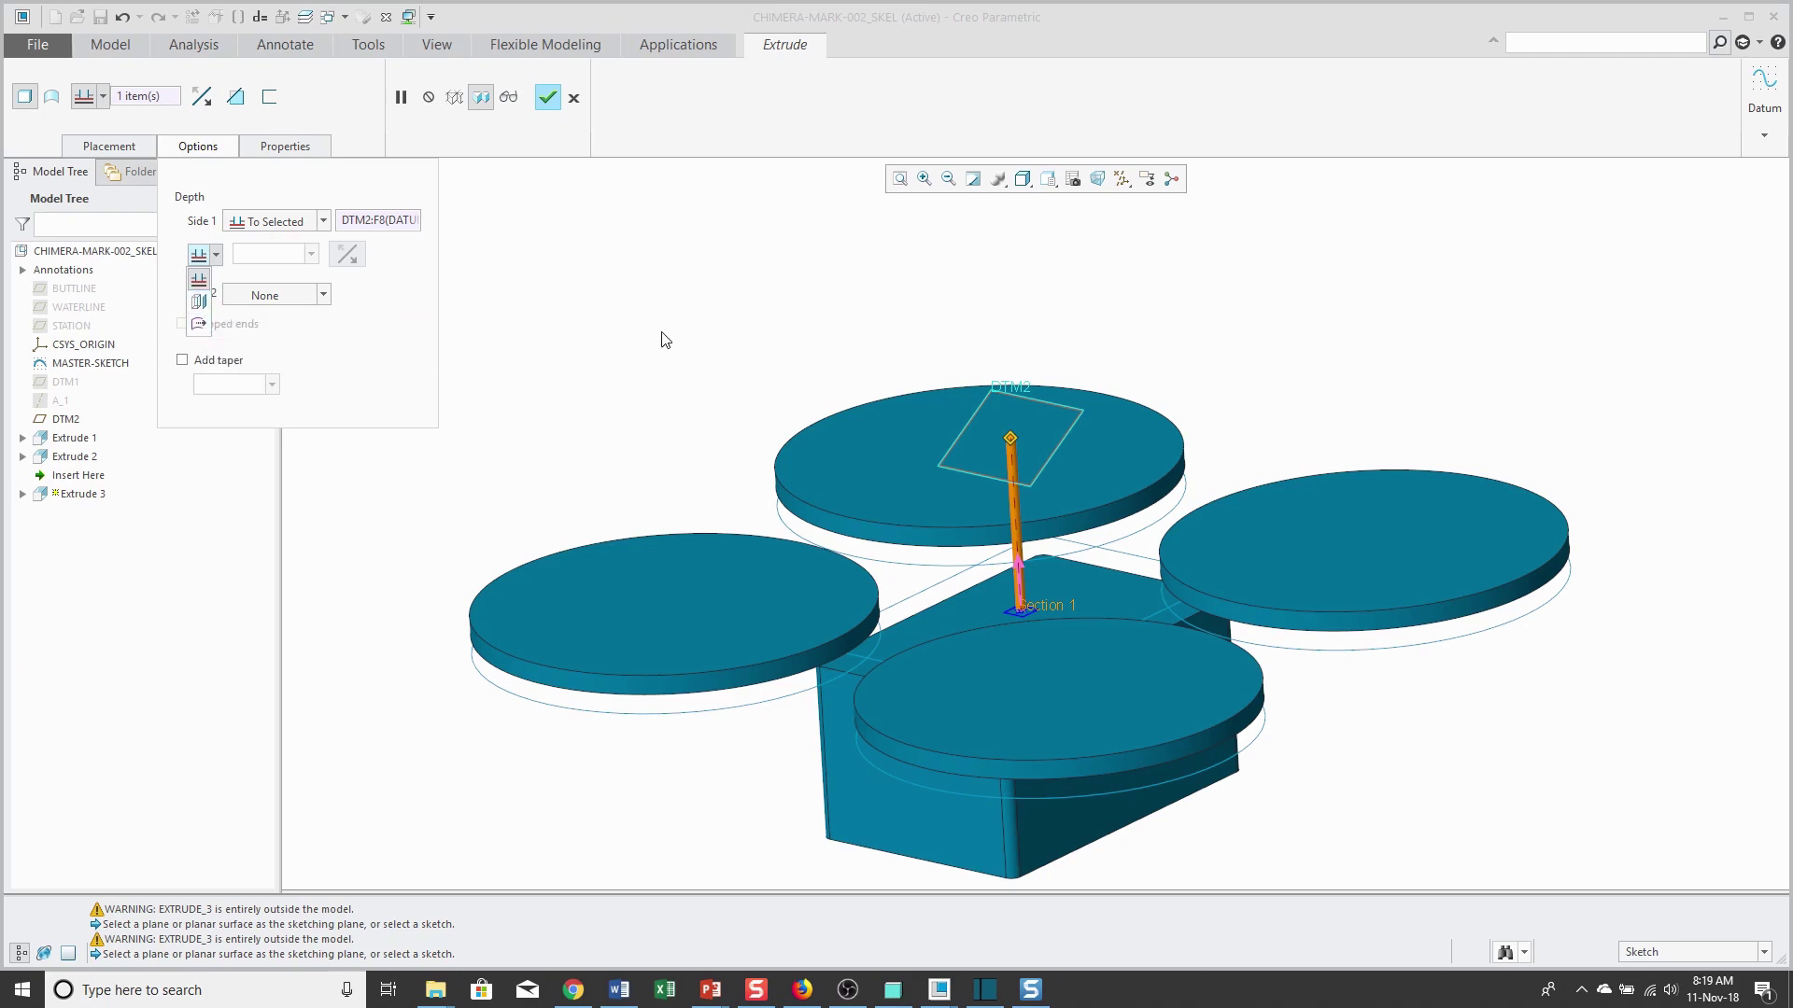
{"action": "left_click", "coordinate": [548, 109]}
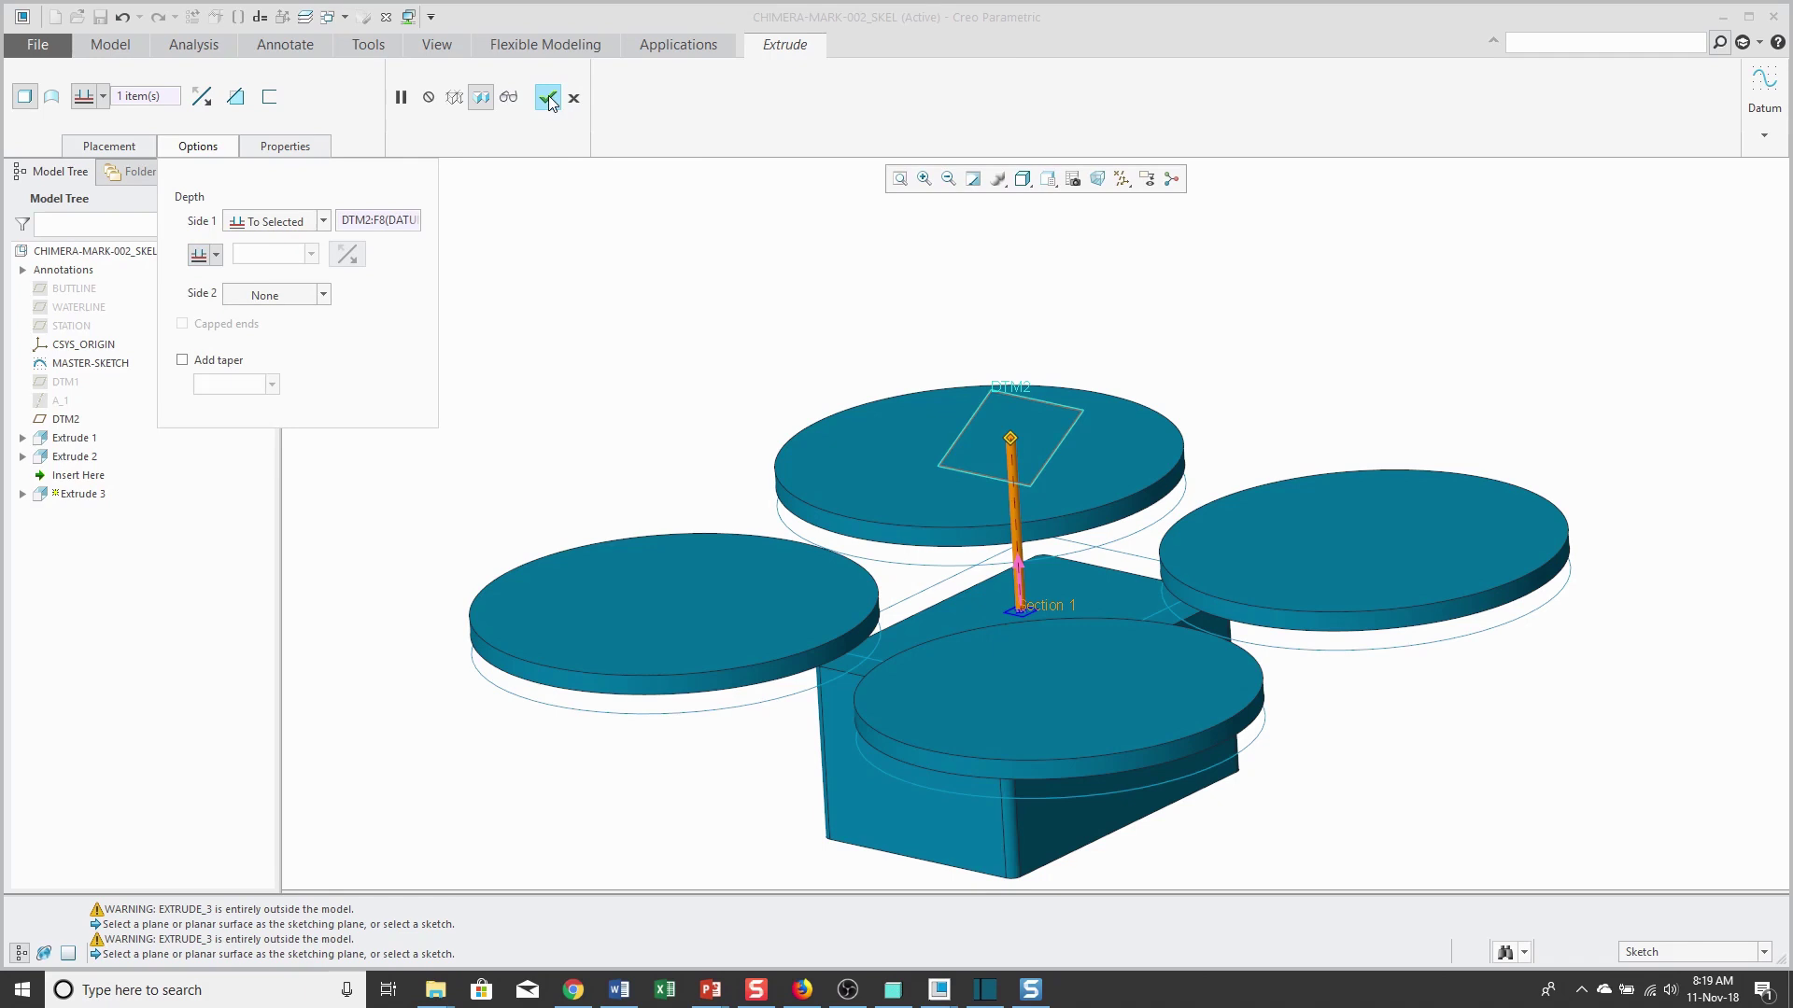
Step: Finish the post extrusion, Extrude 3
{"action": "left_click", "coordinate": [548, 98]}
{"action": "scroll", "coordinate": [1028, 618], "scroll_direction": "up", "scroll_amount": 3}
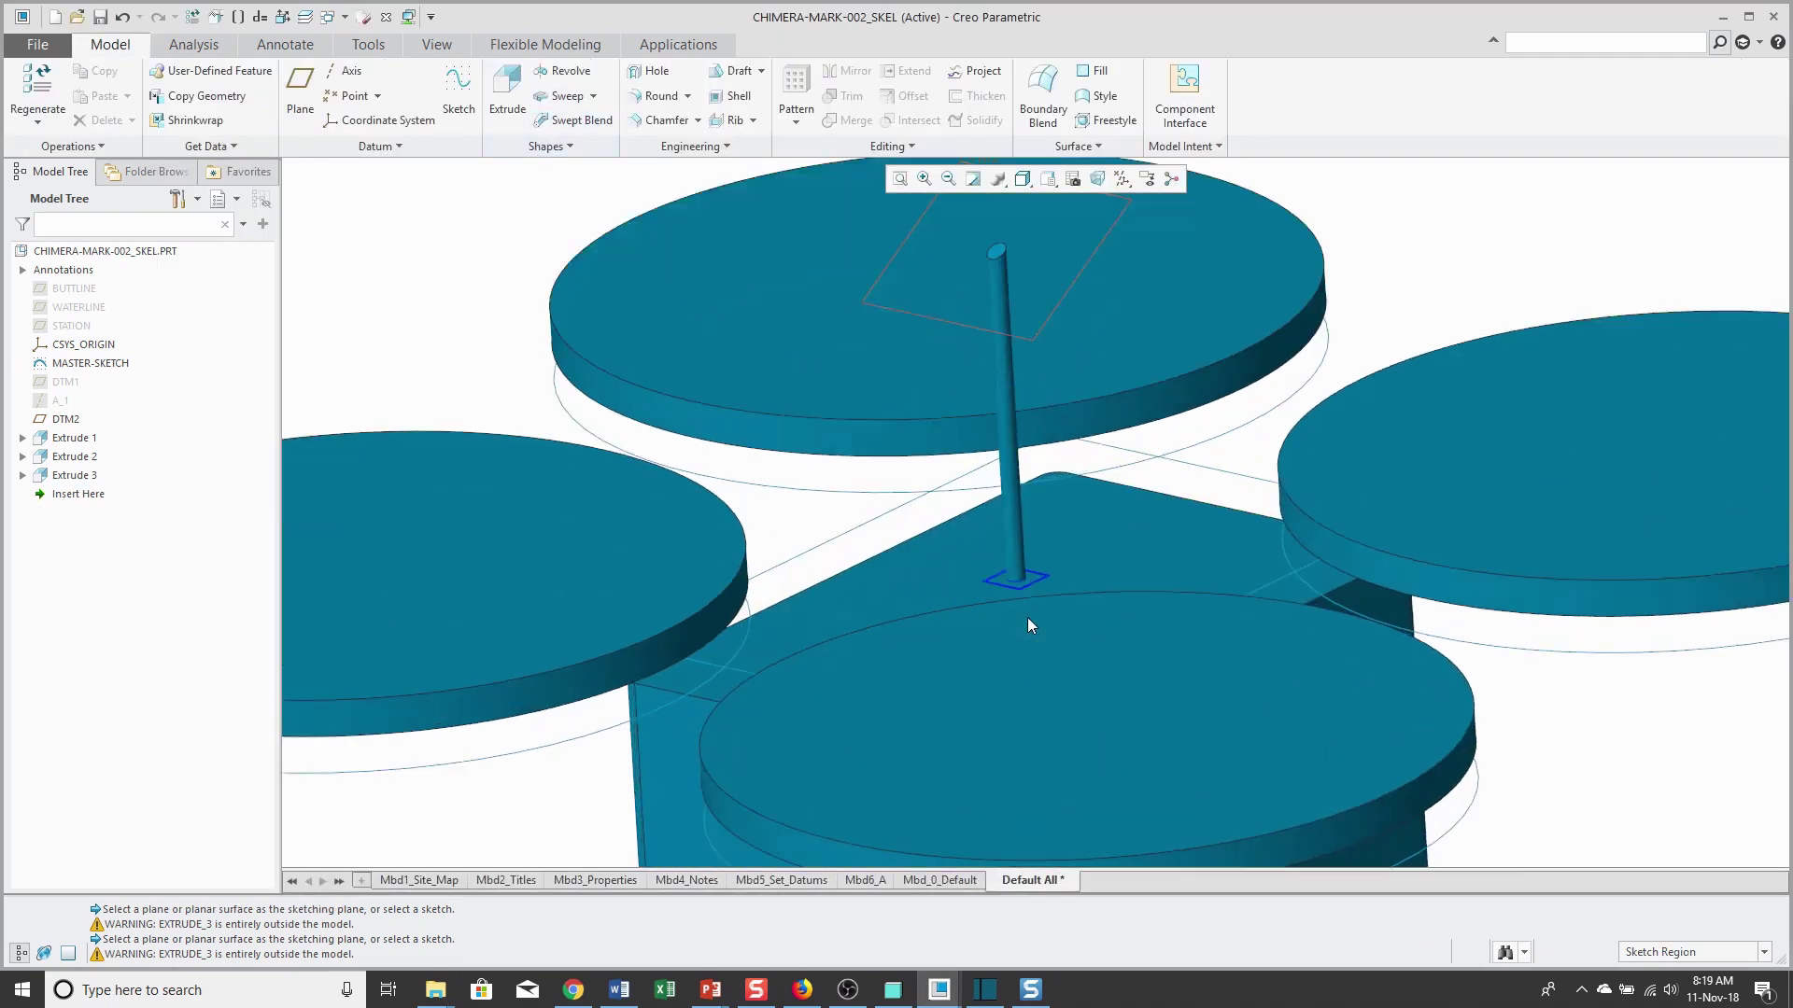
{"action": "scroll", "coordinate": [1001, 586], "scroll_direction": "up", "scroll_amount": 5}
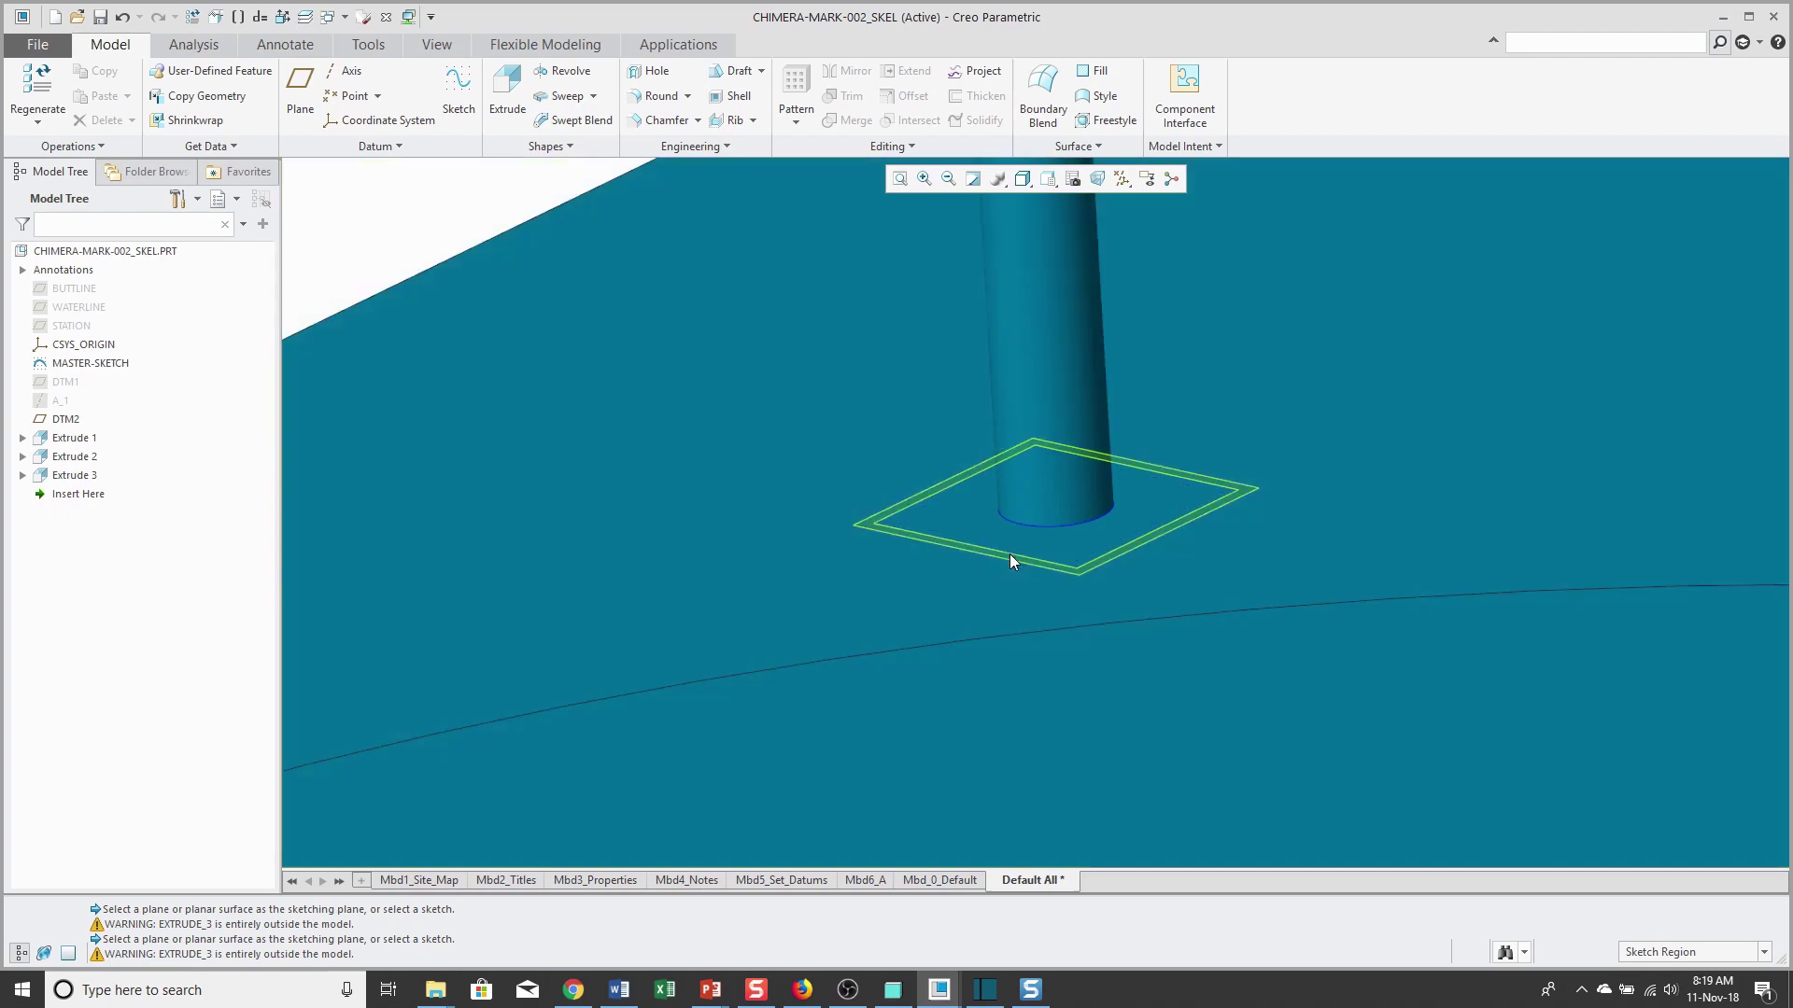
Step: Select the square and circular regions at the post base and extrude them as a column toward DTM2
{"action": "left_click", "coordinate": [1010, 558]}
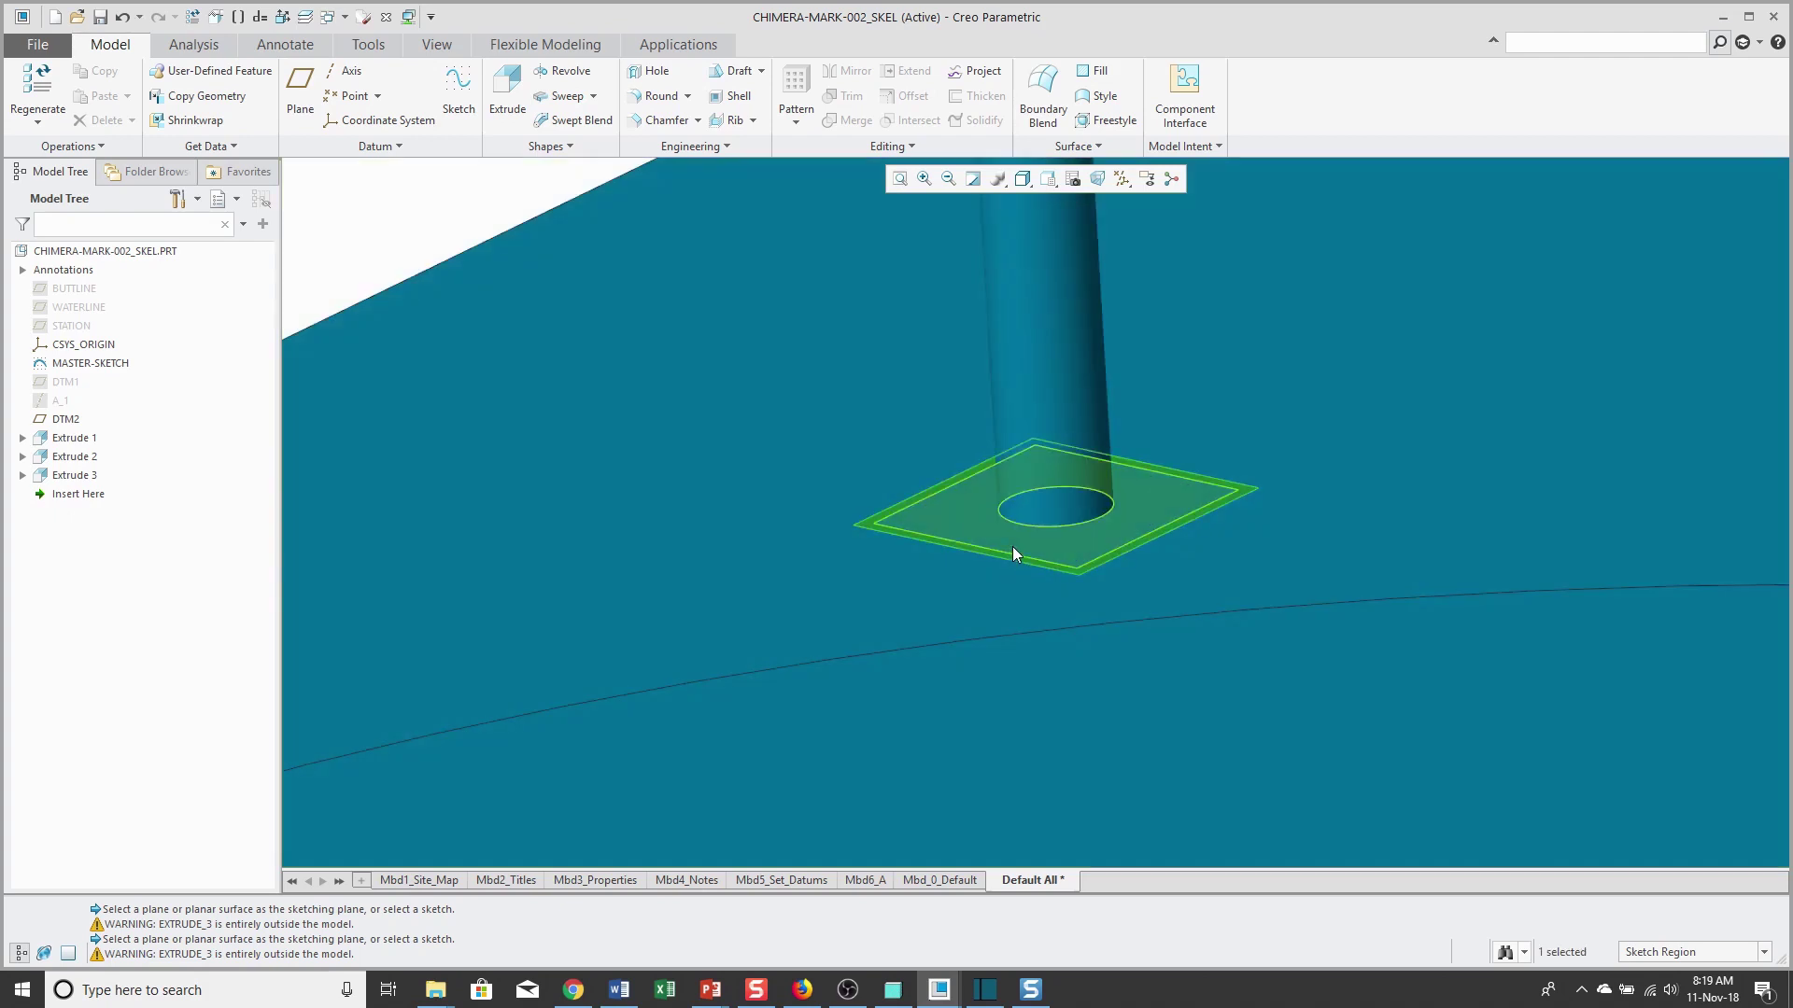
{"action": "left_click", "coordinate": [1046, 517], "text": "ctrl"}
{"action": "left_click", "coordinate": [1046, 514], "text": "ctrl"}
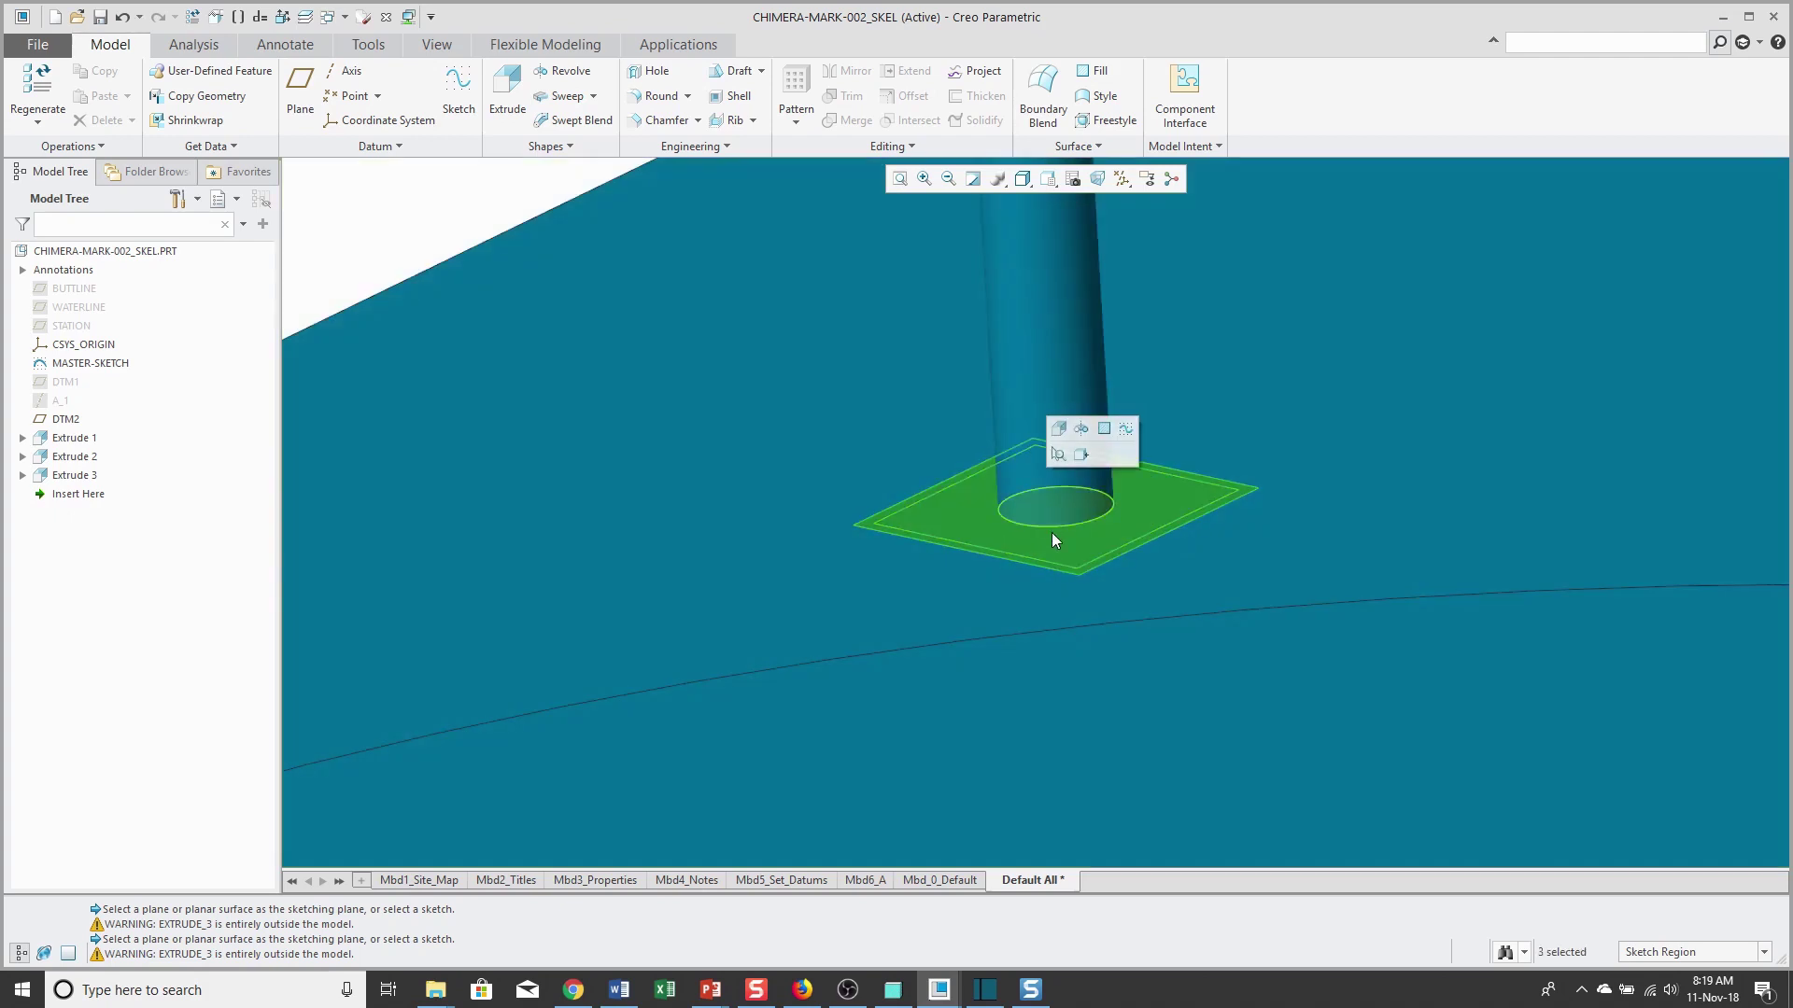
{"action": "scroll", "coordinate": [1055, 542], "scroll_direction": "up", "scroll_amount": 6}
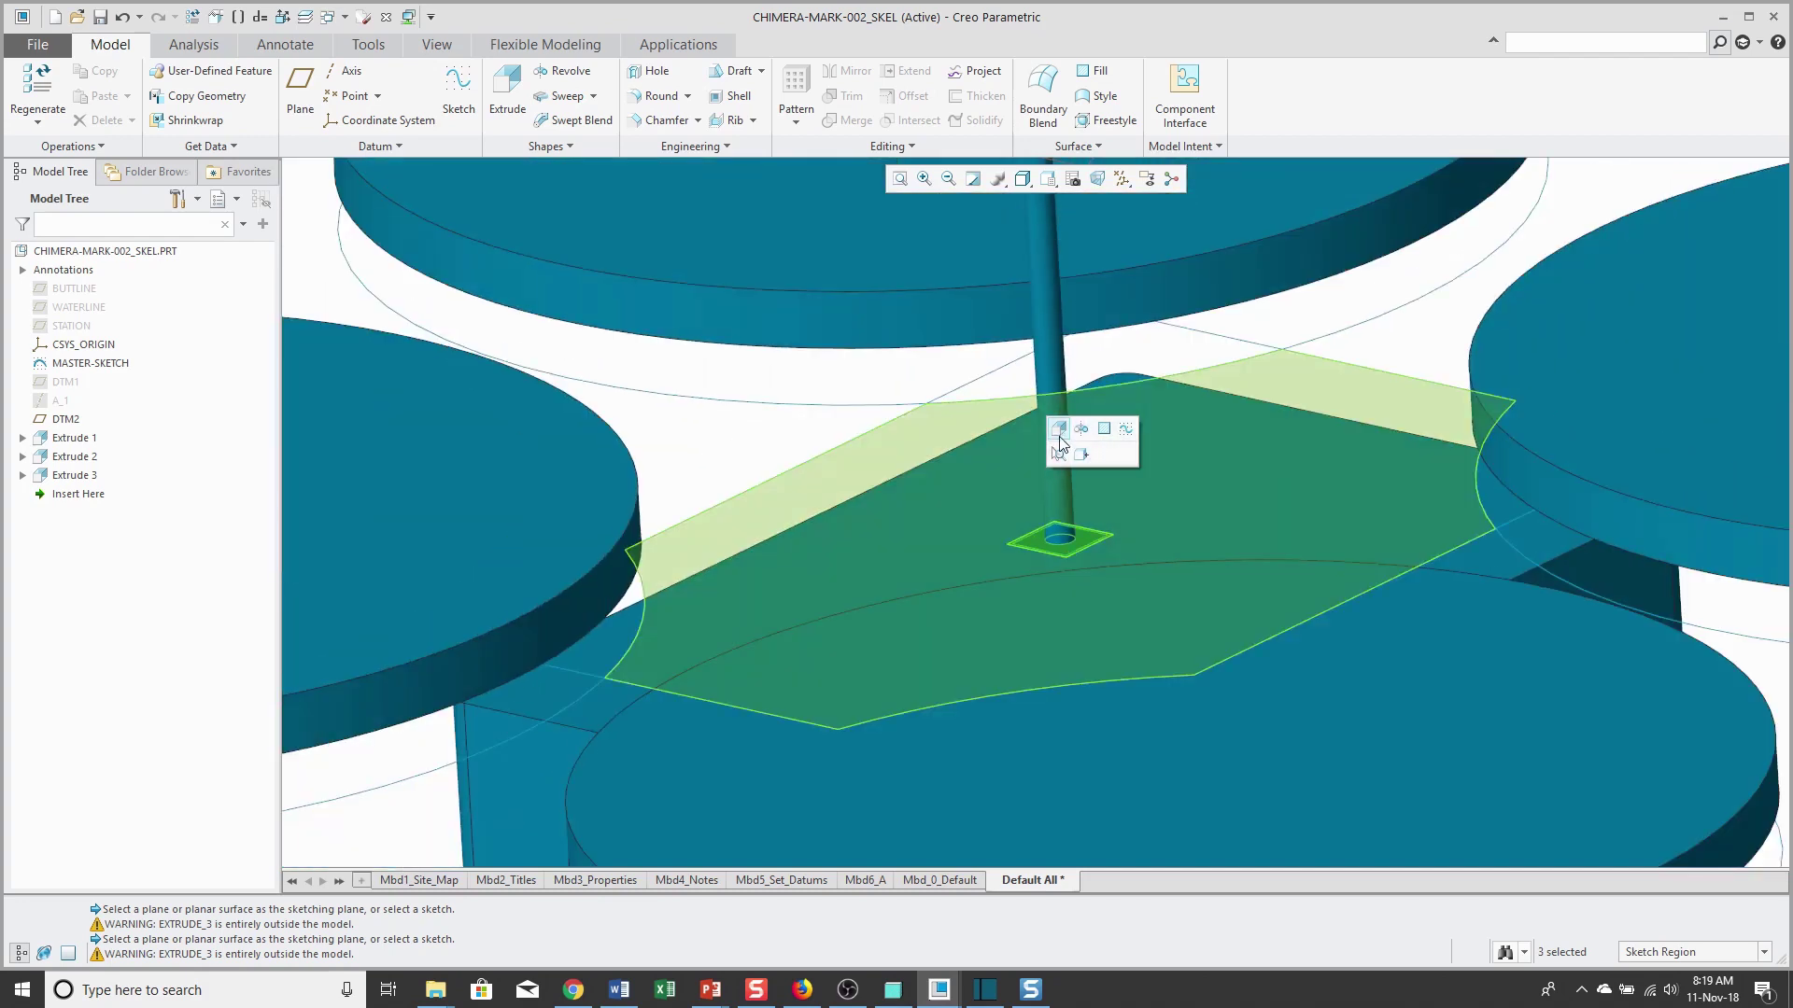
{"action": "left_click", "coordinate": [1059, 437]}
{"action": "scroll", "coordinate": [1055, 560], "scroll_direction": "up", "scroll_amount": 6}
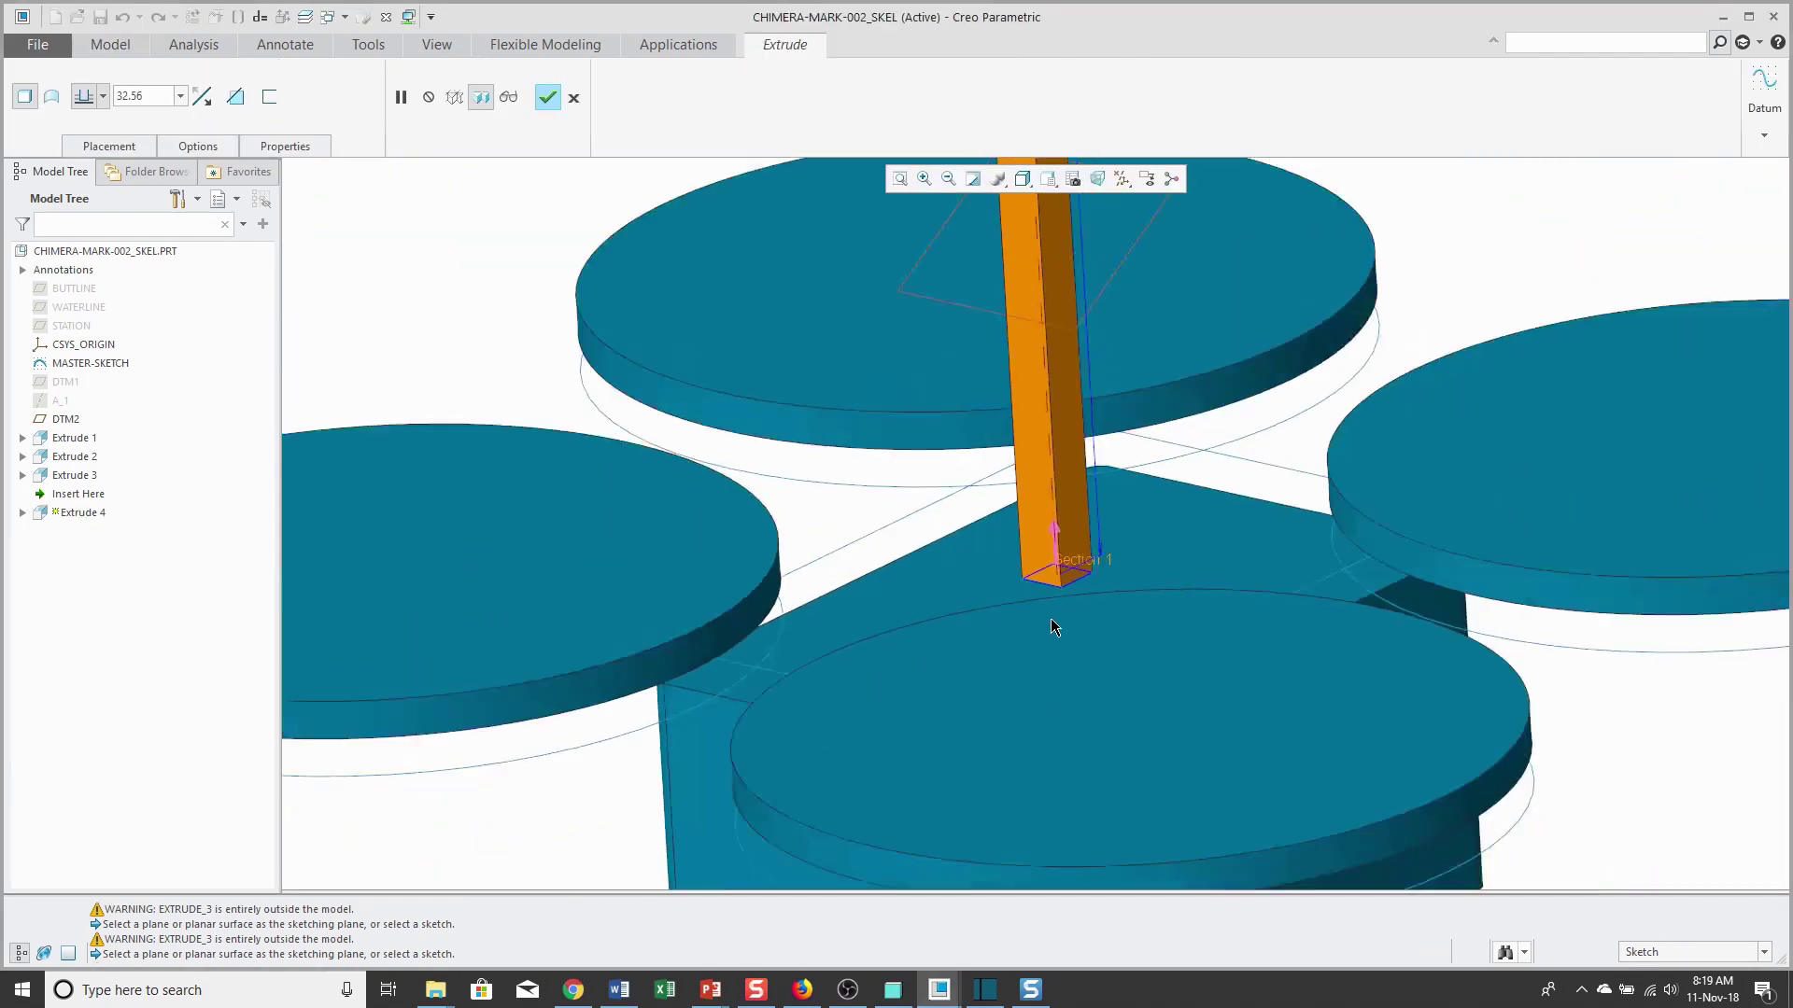
{"action": "scroll", "coordinate": [1058, 393], "scroll_direction": "down", "scroll_amount": 2}
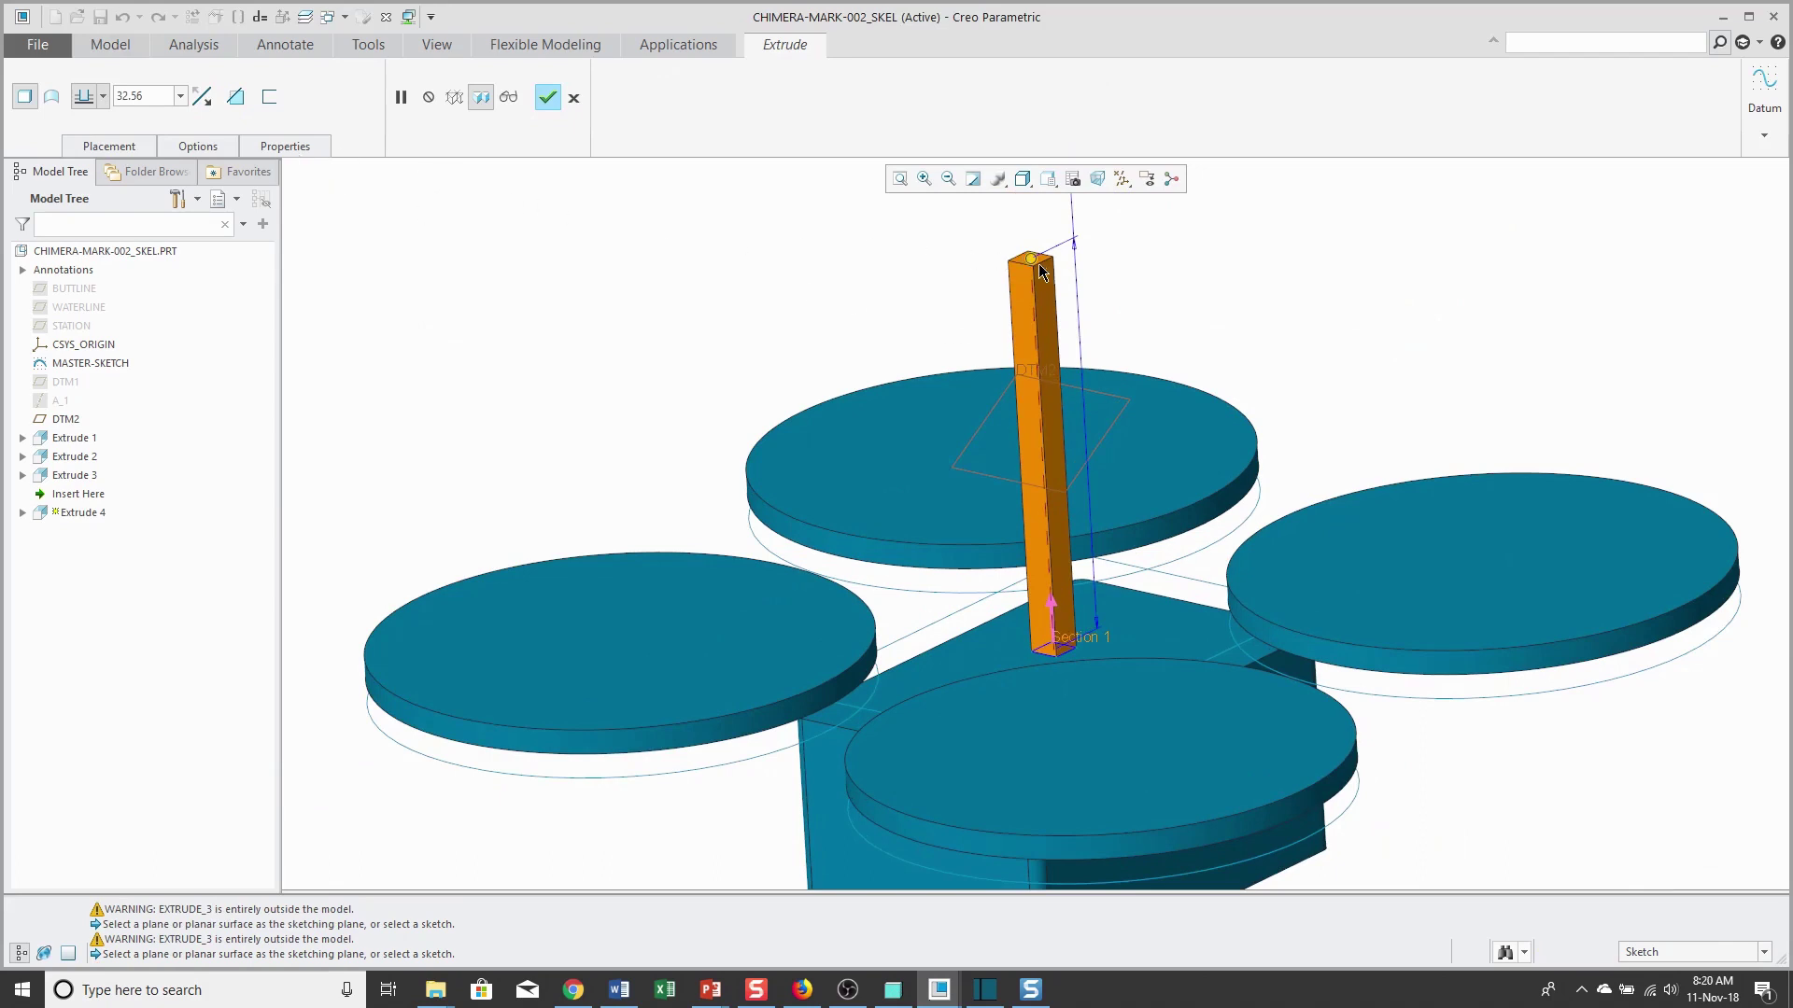
{"action": "left_click_drag", "start_coordinate": [1039, 264], "coordinate": [1002, 399]}
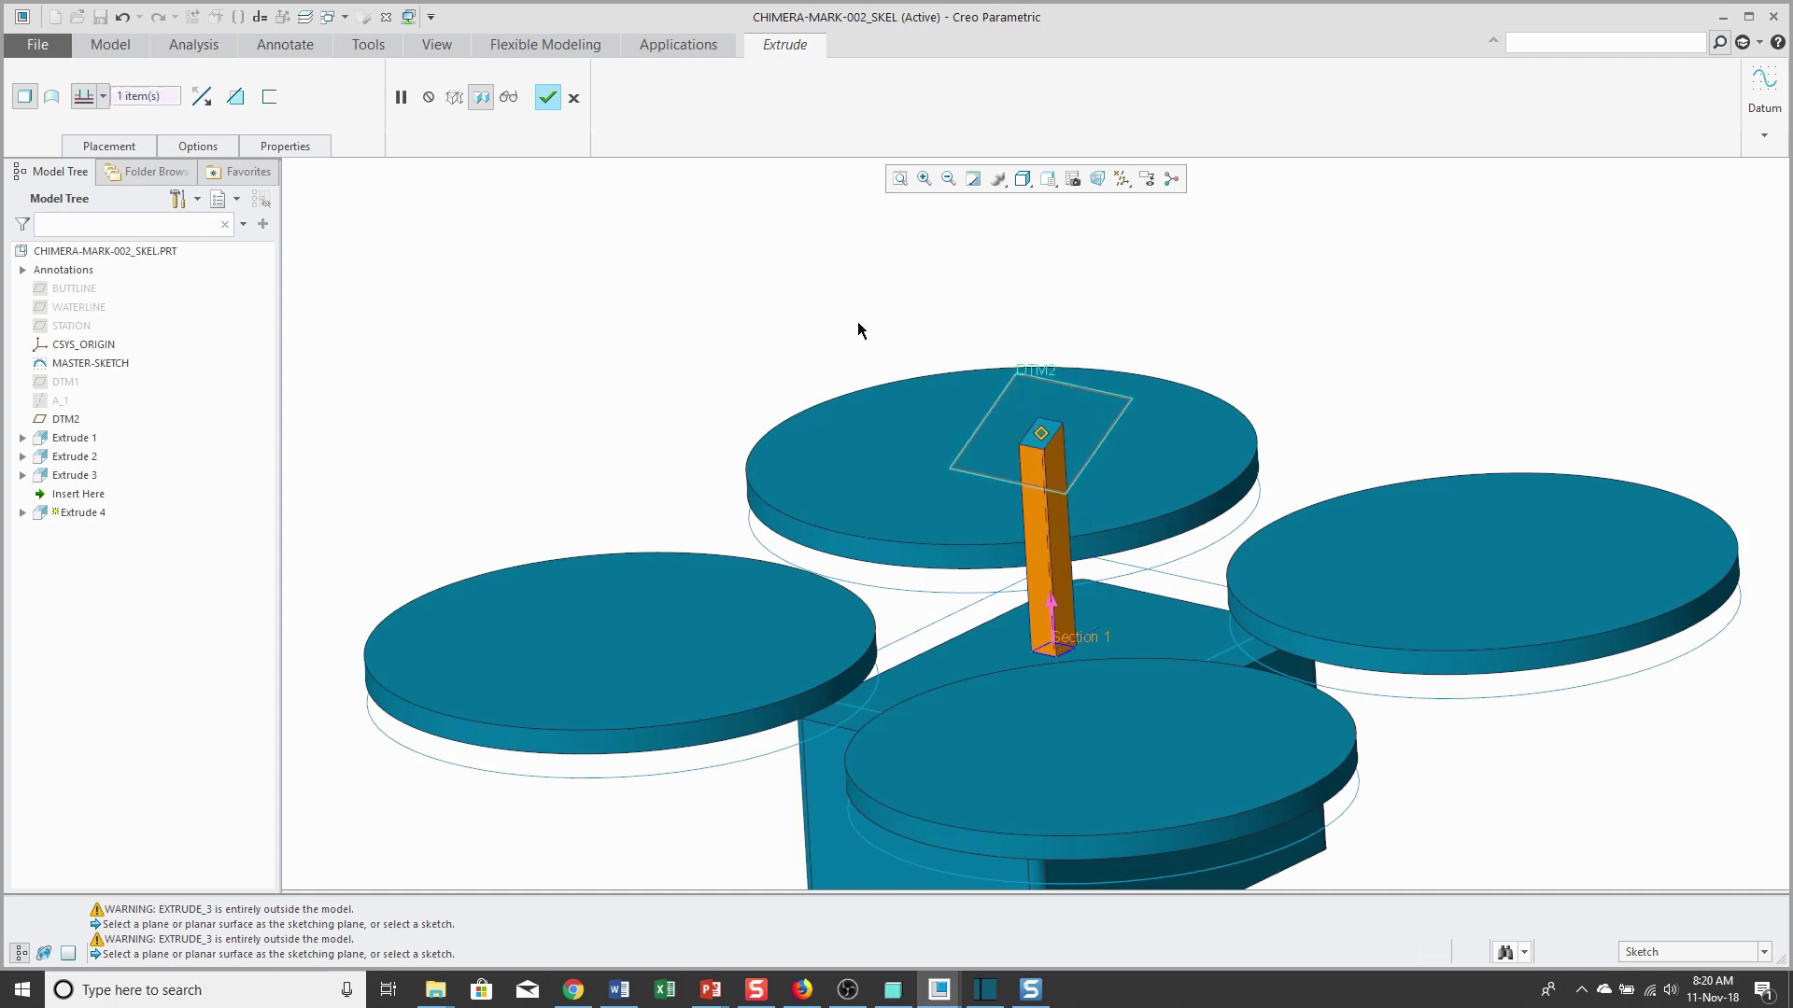
Step: Make the column's Side 1 end at an offset from DTM2 and adjust the offset distance
{"action": "left_click", "coordinate": [208, 148]}
{"action": "left_click", "coordinate": [218, 257]}
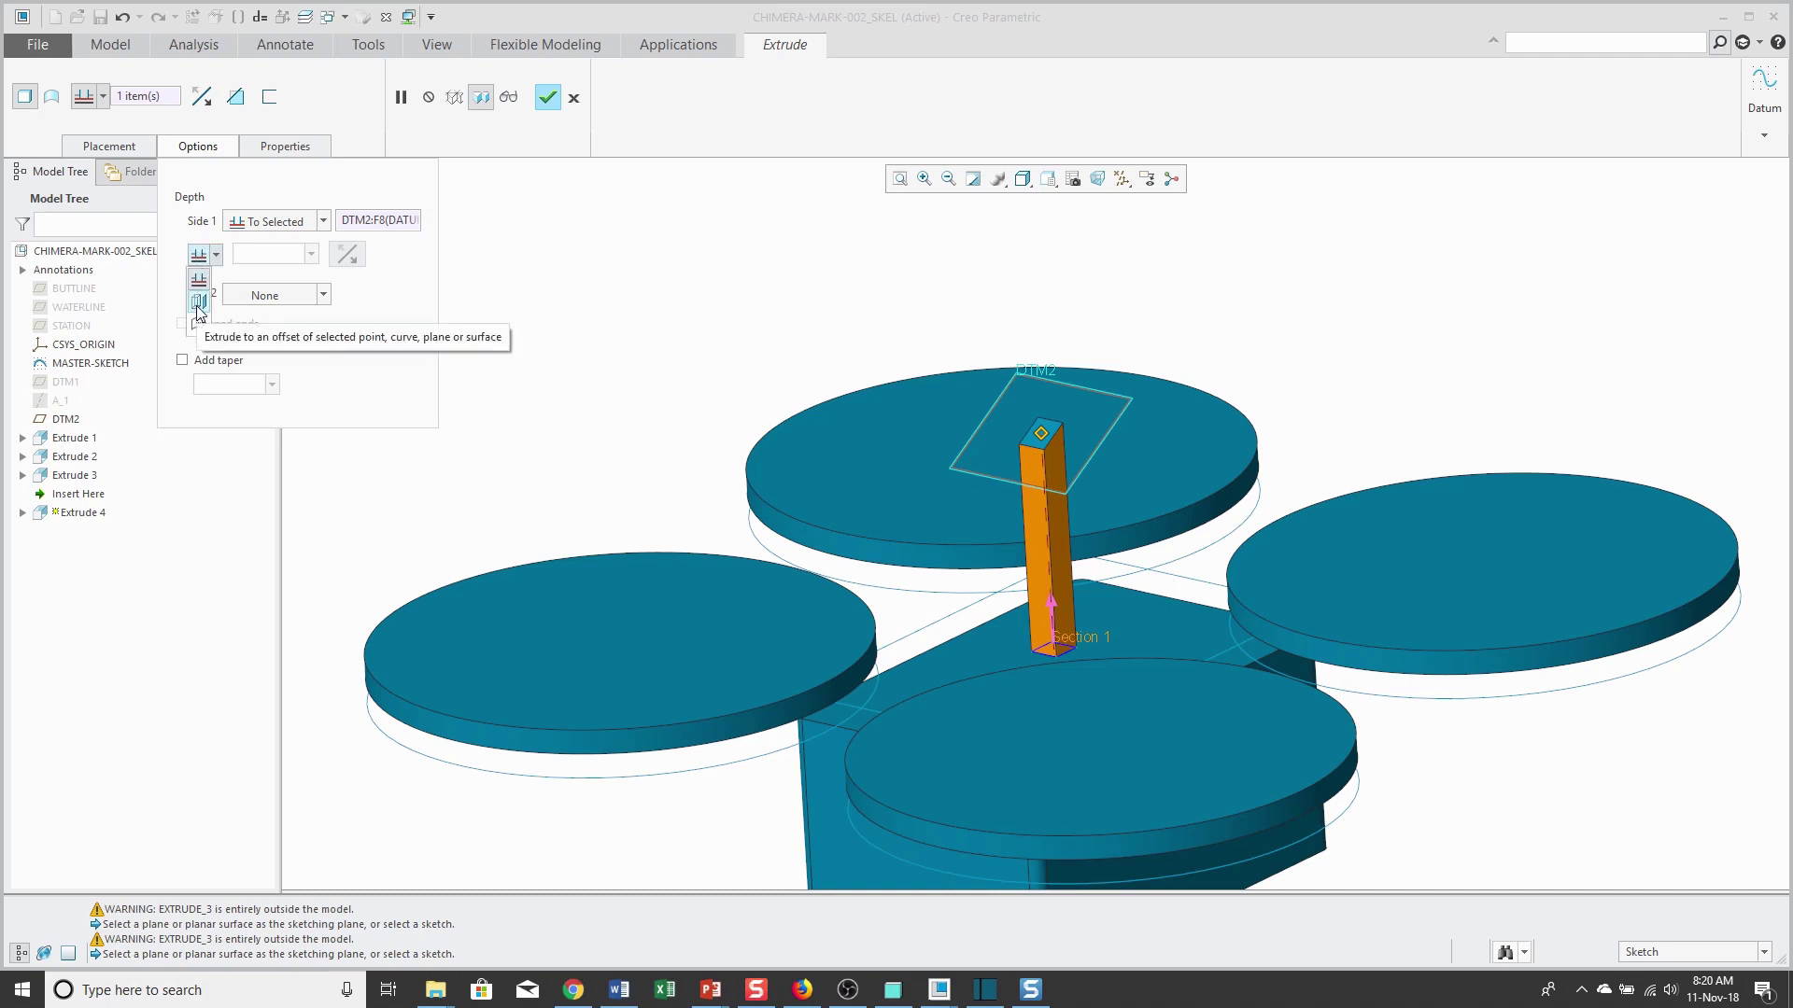
{"action": "left_click", "coordinate": [199, 301]}
{"action": "middle_click_drag", "start_coordinate": [709, 432], "coordinate": [675, 409]}
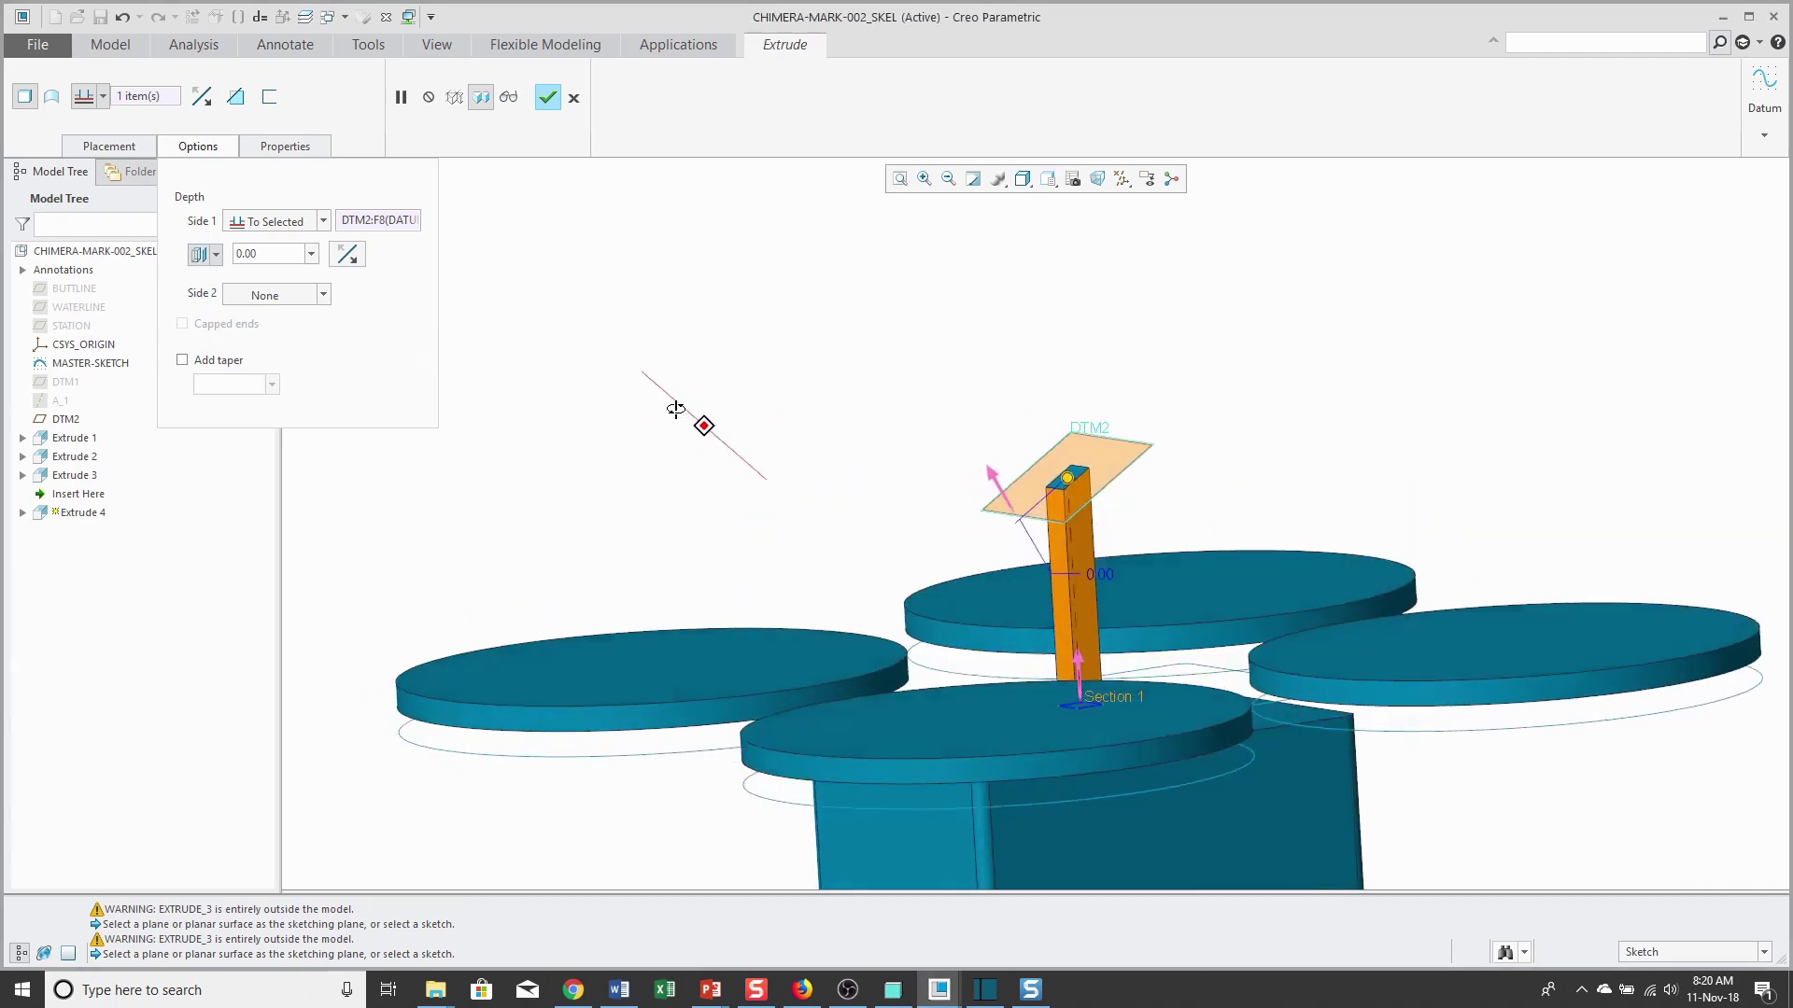
{"action": "scroll", "coordinate": [1105, 562], "scroll_direction": "up", "scroll_amount": 3}
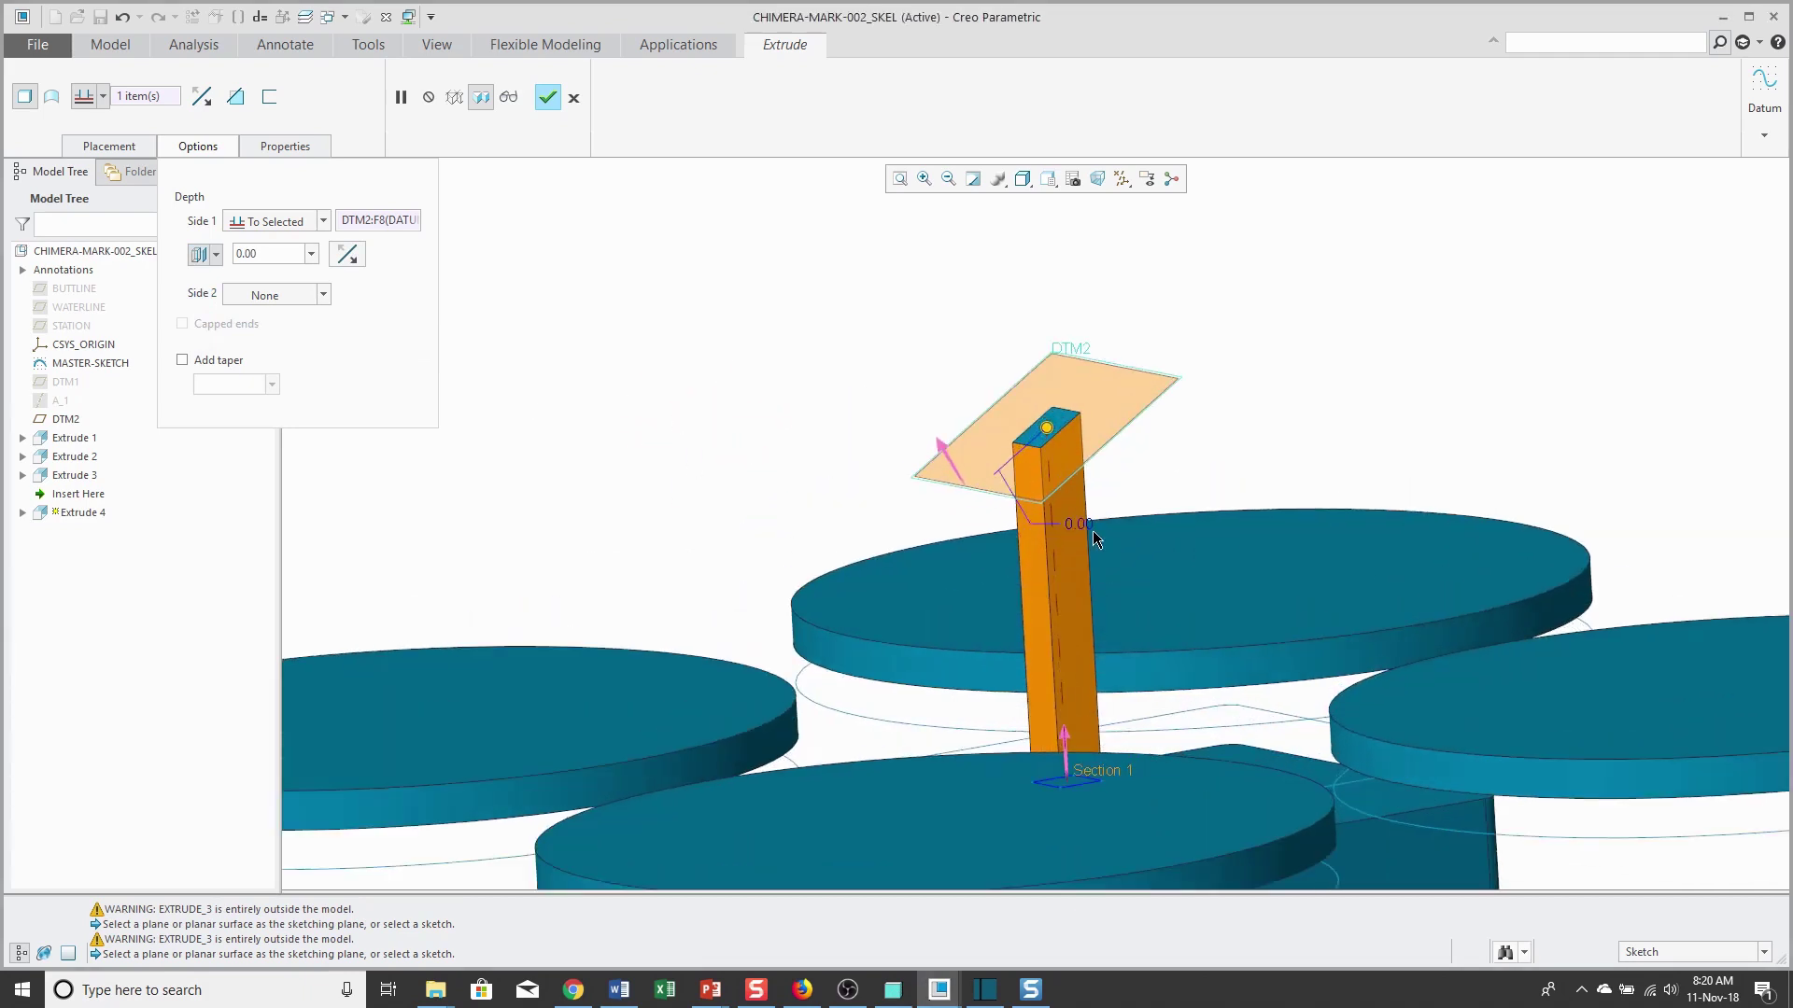
{"action": "double_click", "coordinate": [1082, 524]}
{"action": "type", "text": "2"}
{"action": "key", "text": "Return"}
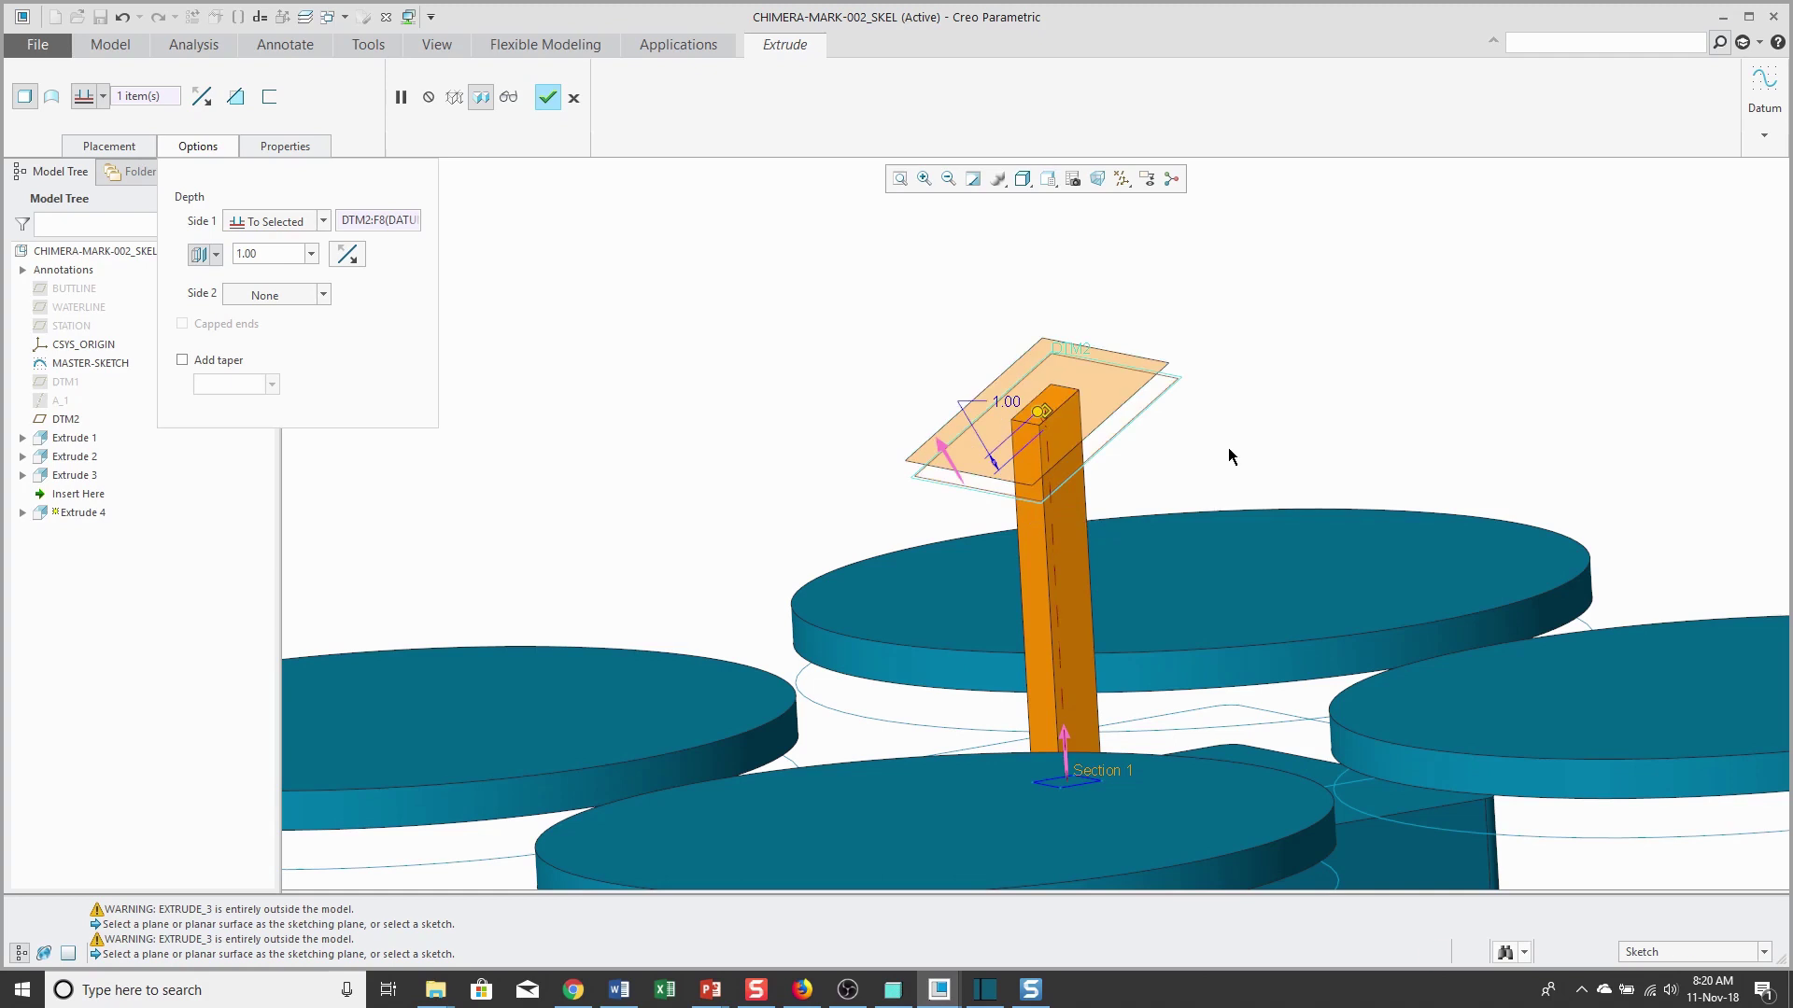
{"action": "left_click", "coordinate": [217, 255]}
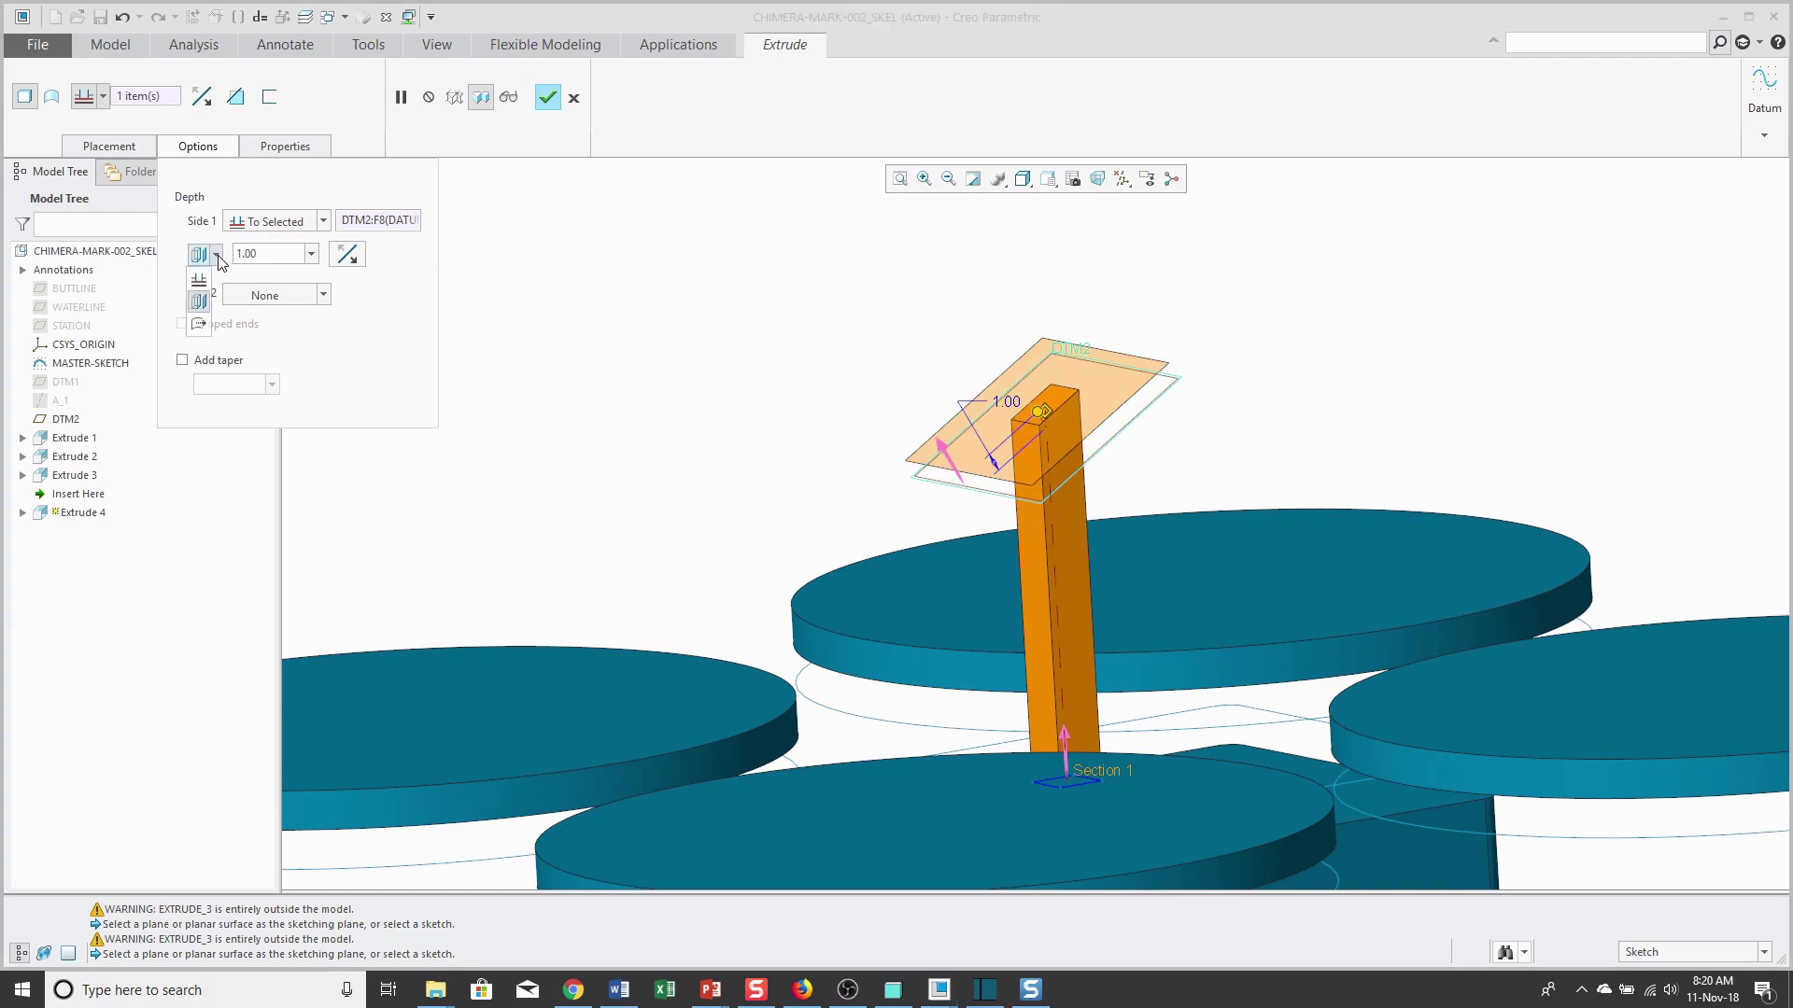
{"action": "left_click", "coordinate": [199, 325]}
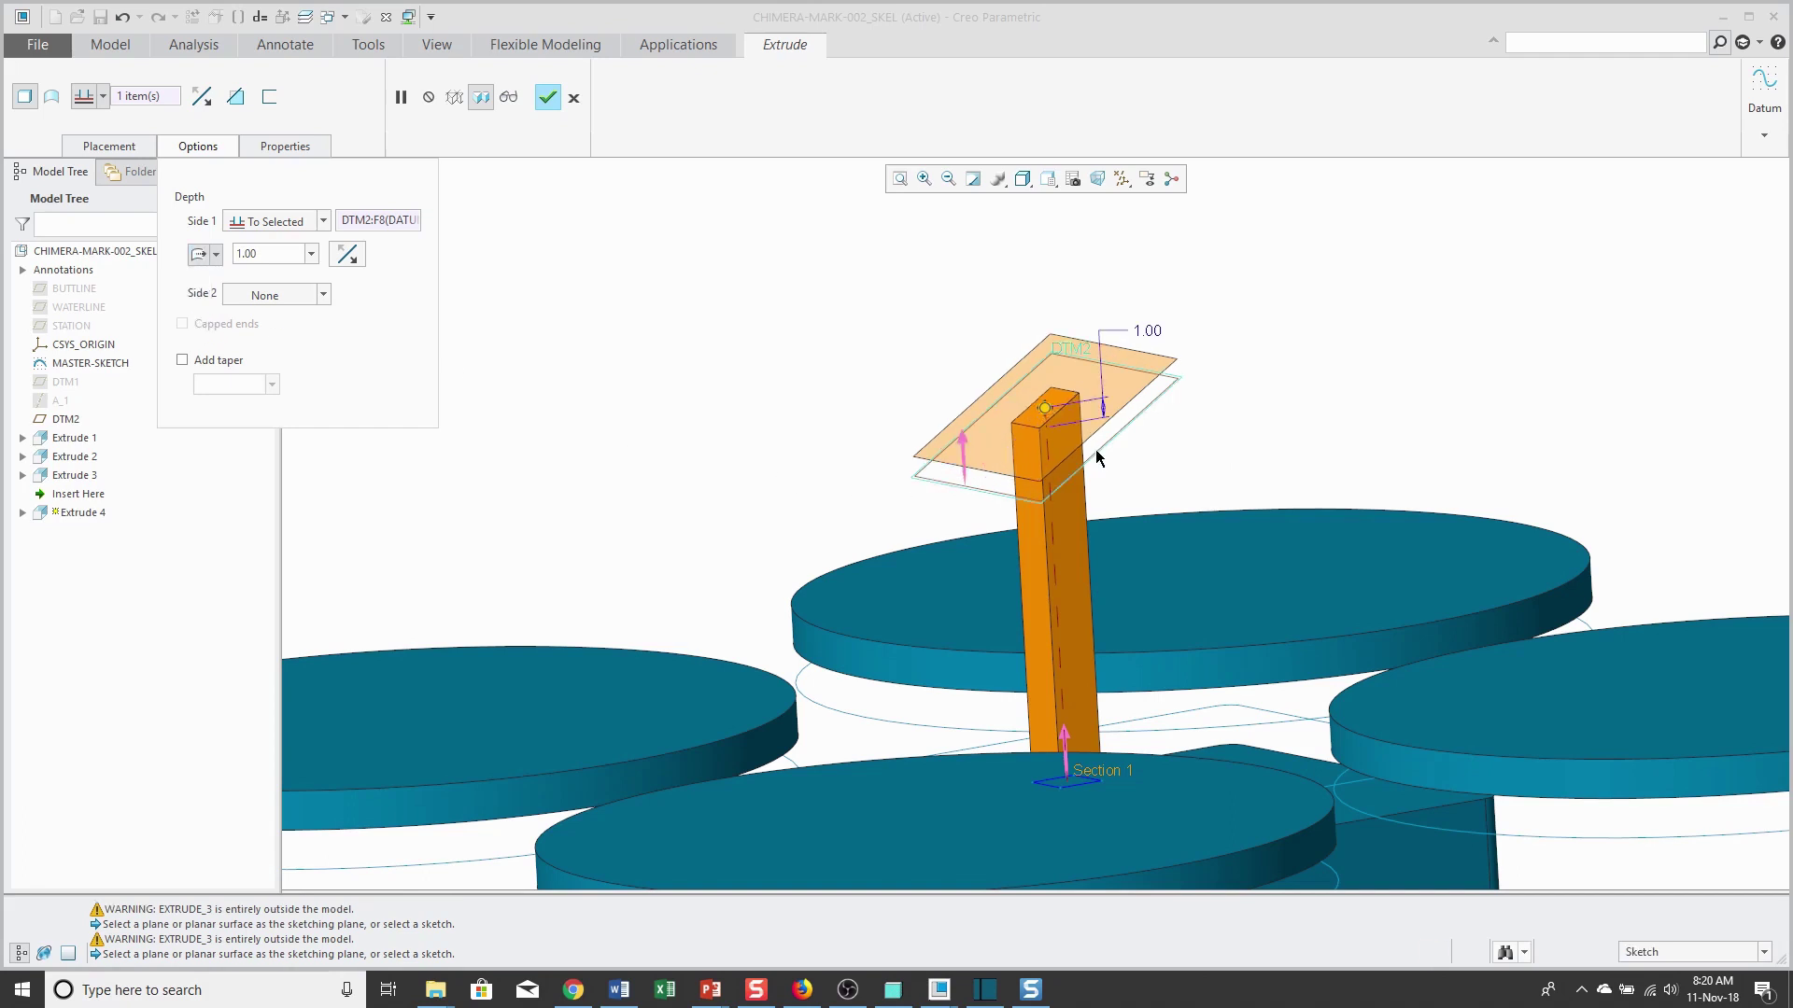
Step: Add a Side 2 depth ending at DTM2, shrinking the column to a short block
{"action": "middle_click_drag", "start_coordinate": [971, 481], "coordinate": [1094, 453]}
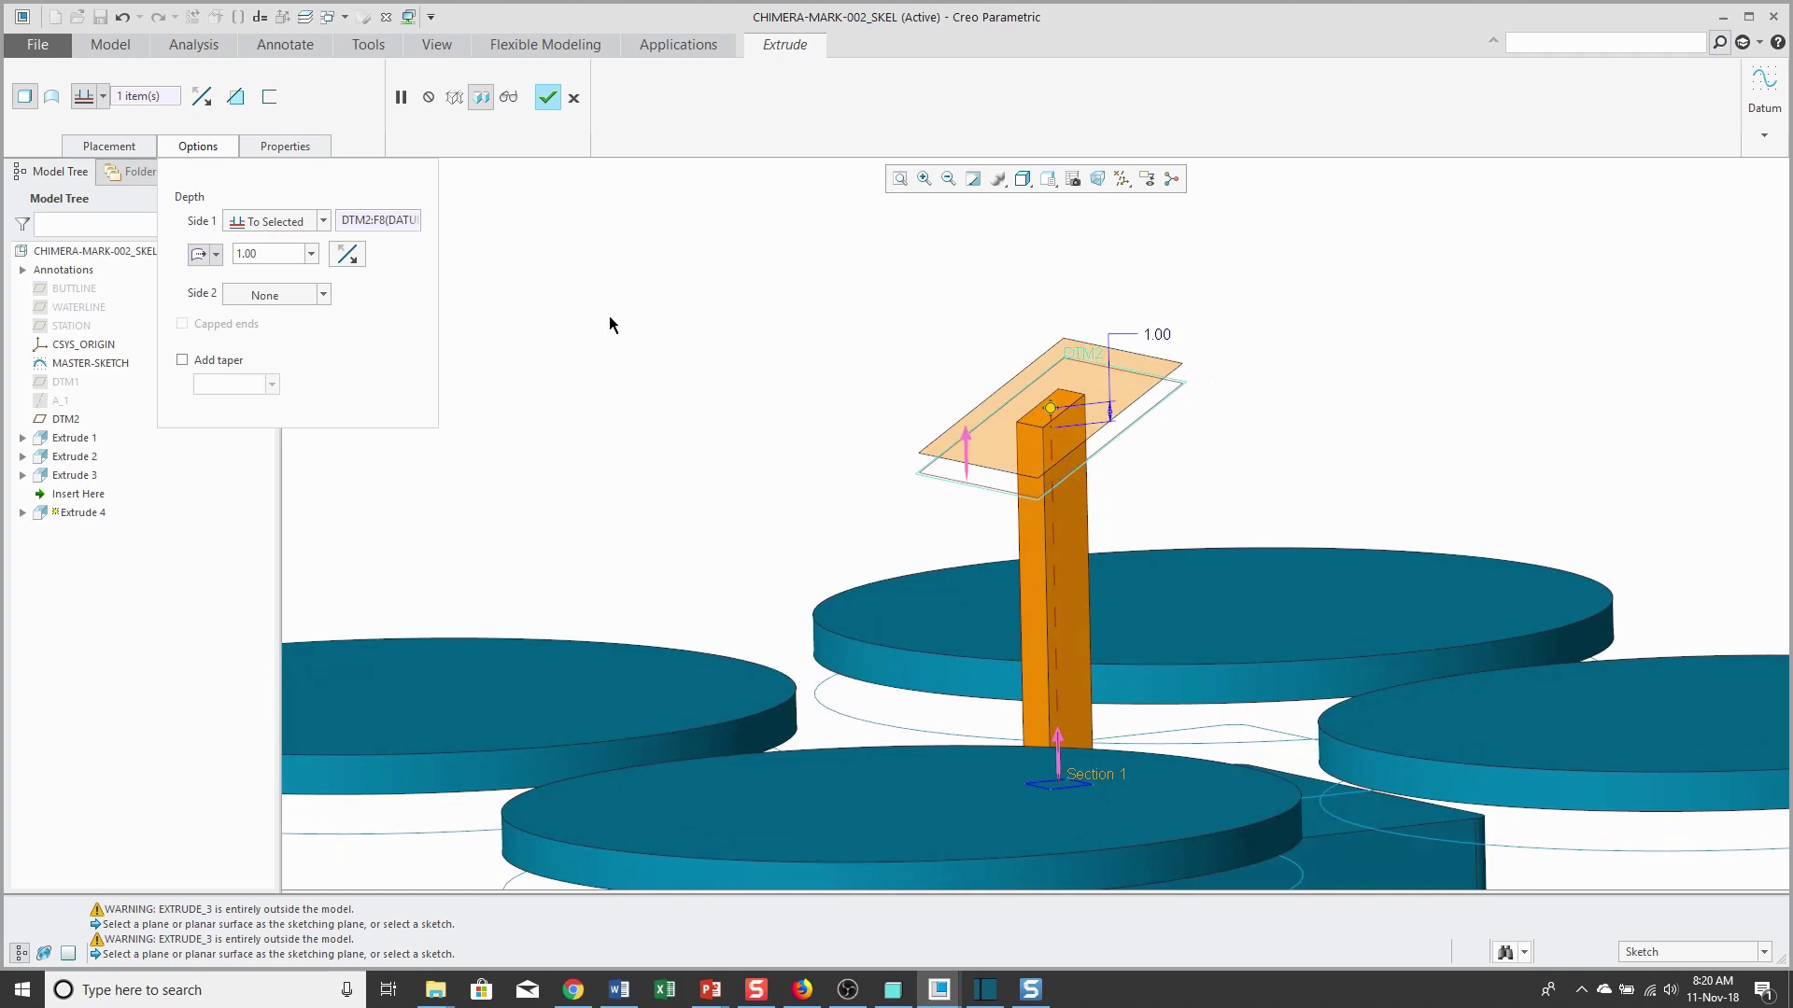
{"action": "scroll", "coordinate": [826, 300], "scroll_direction": "down", "scroll_amount": 2}
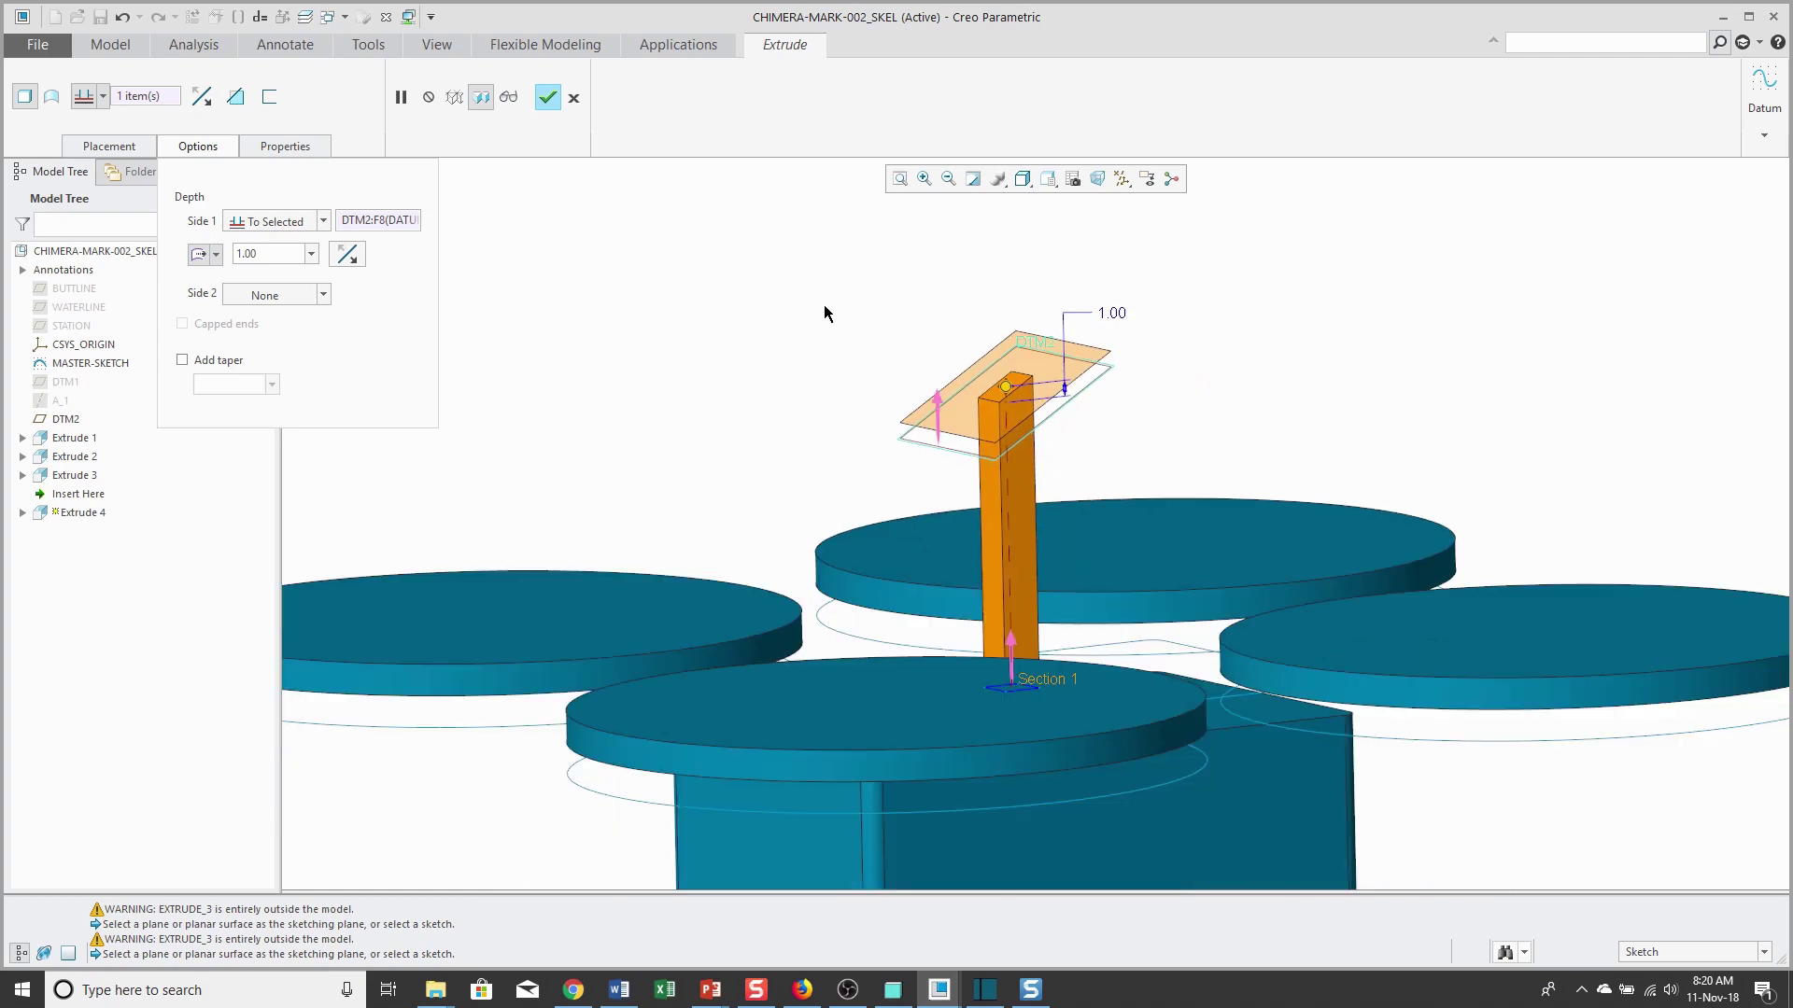
{"action": "middle_click_drag", "start_coordinate": [819, 311], "coordinate": [837, 326]}
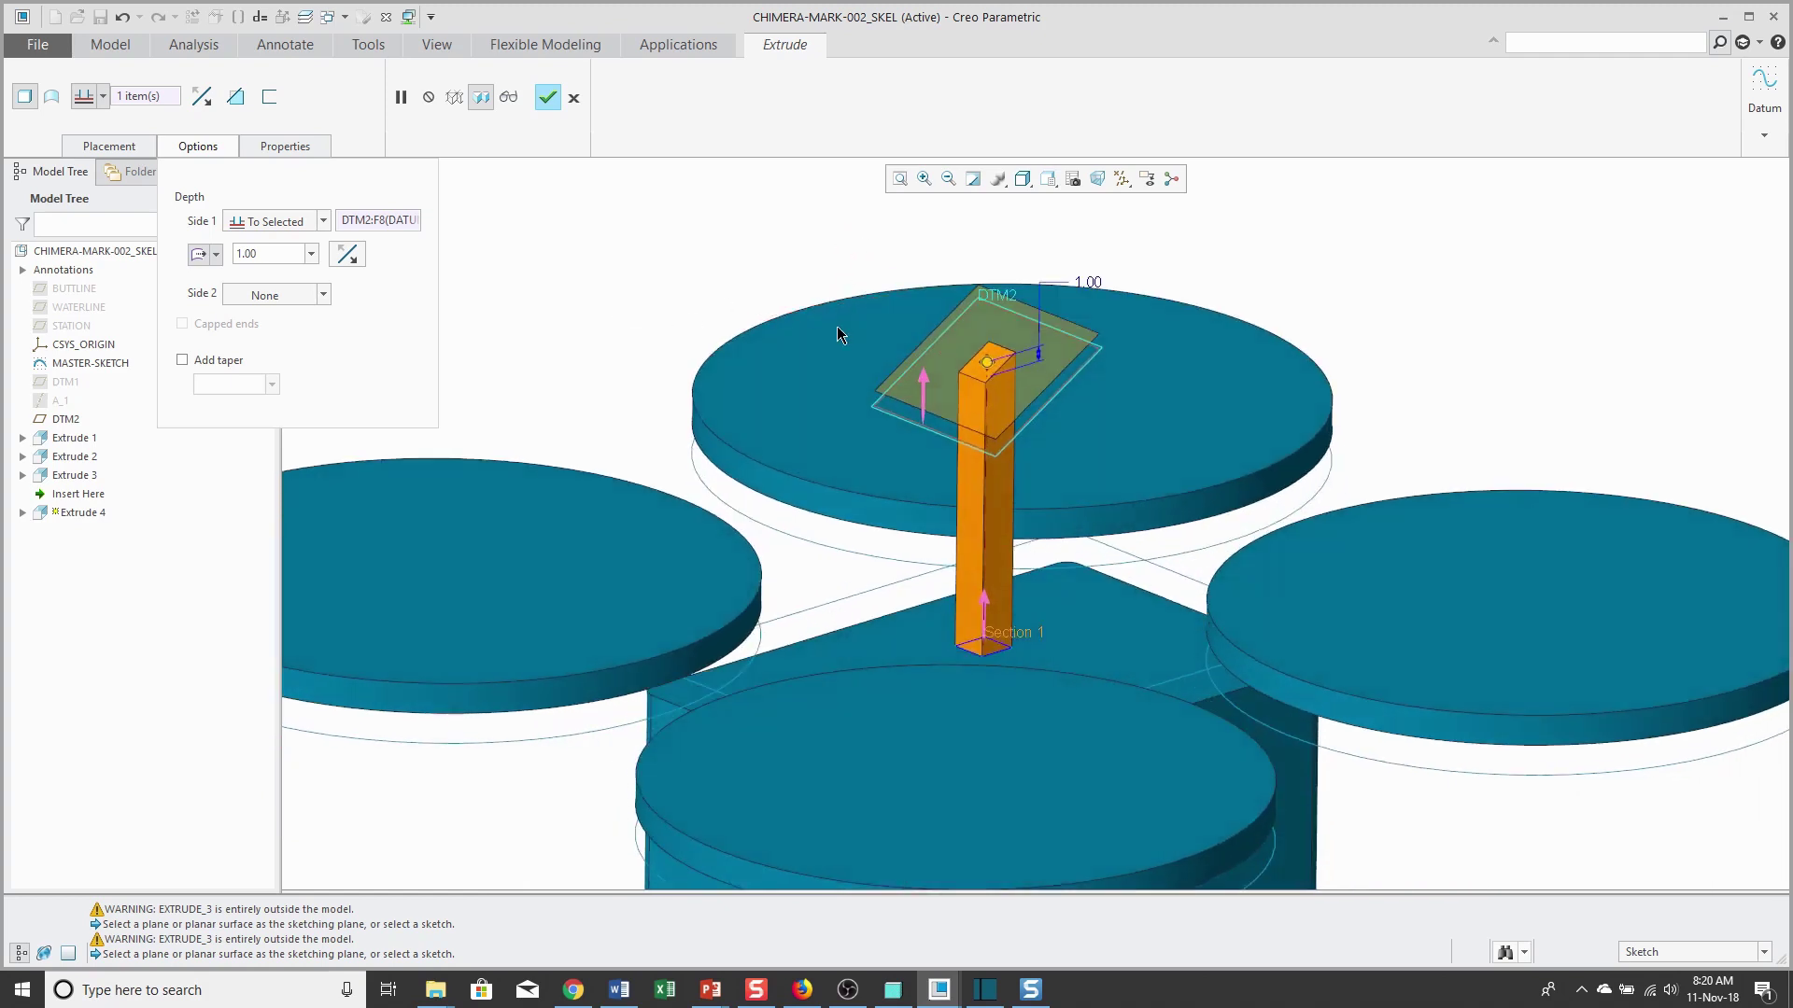
{"action": "right_click", "coordinate": [753, 282]}
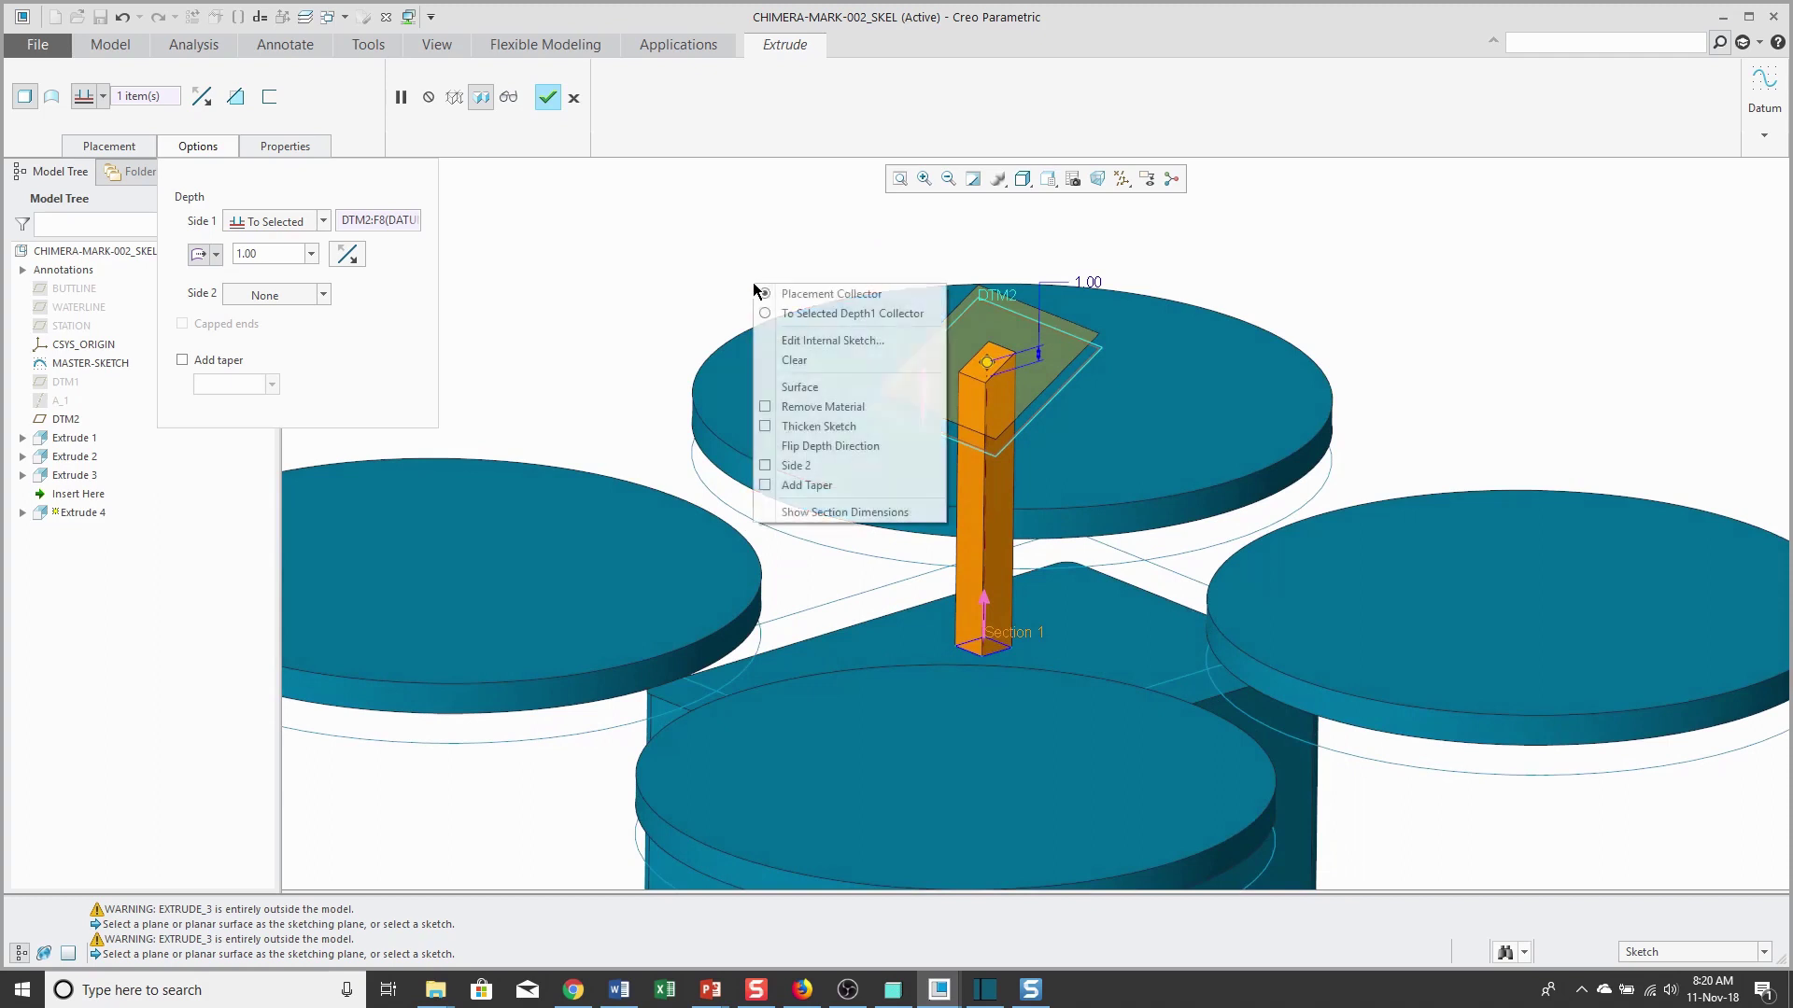
{"action": "left_click", "coordinate": [806, 461]}
{"action": "scroll", "coordinate": [1064, 587], "scroll_direction": "down", "scroll_amount": 3}
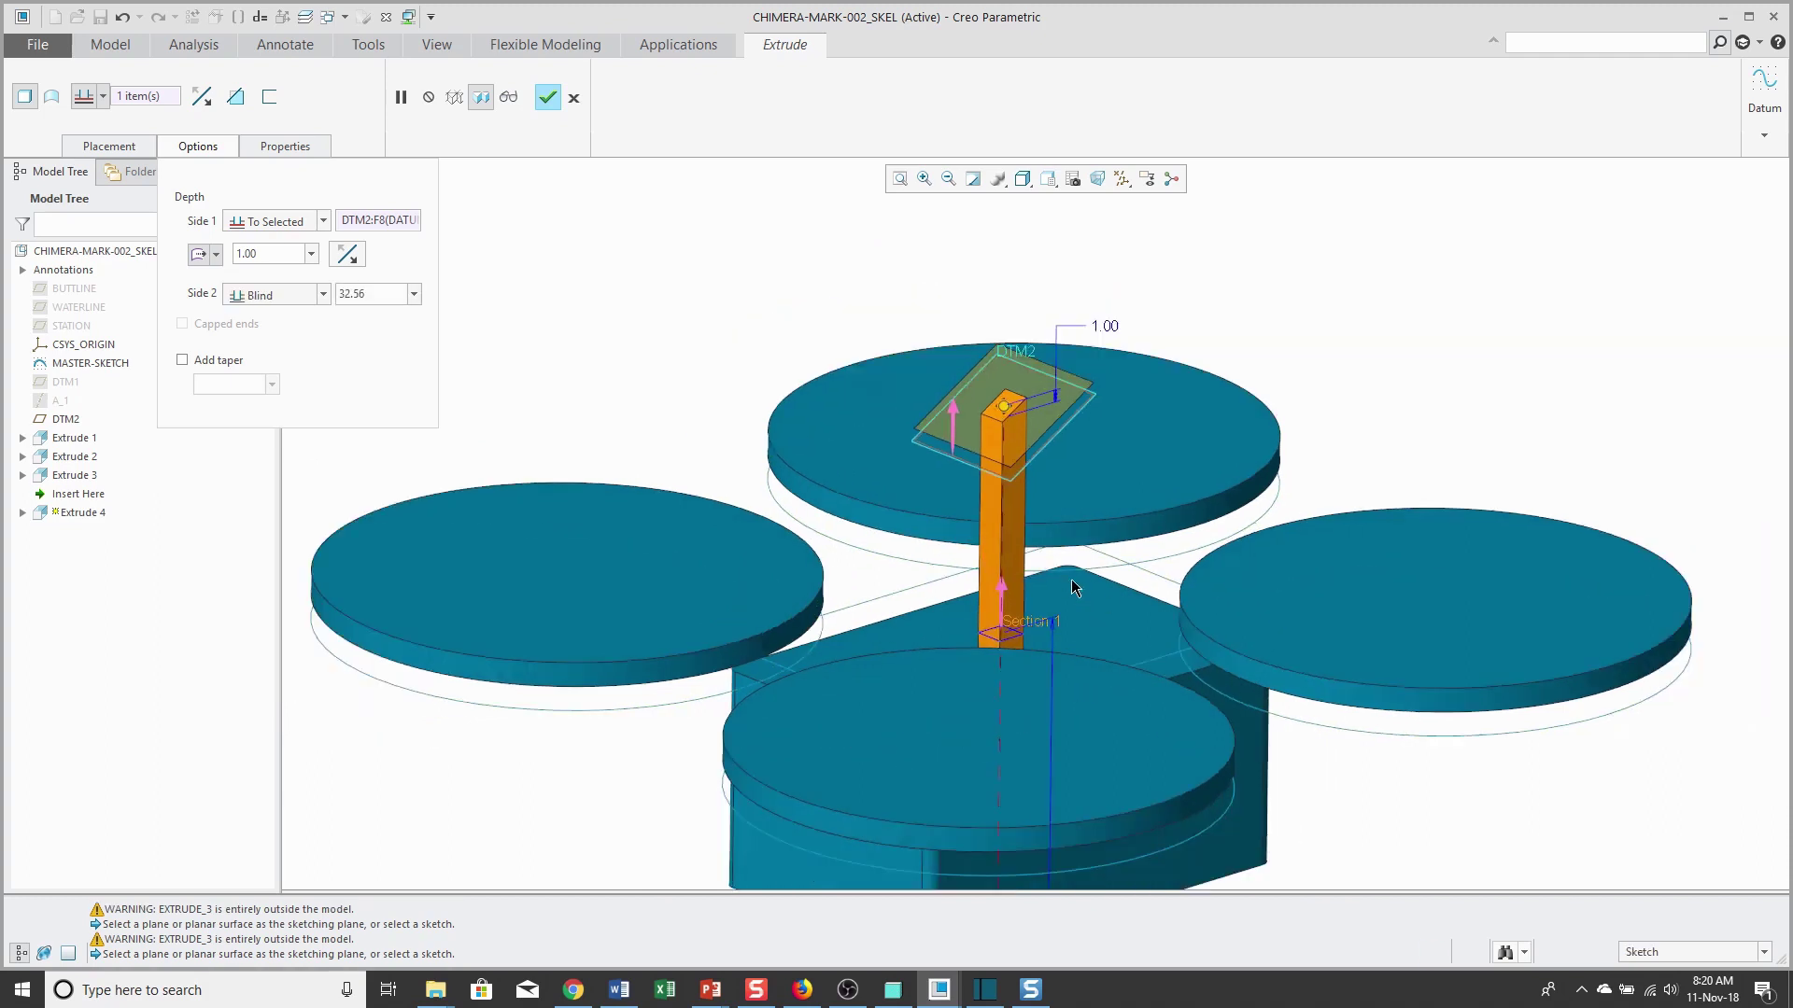
{"action": "left_click_drag", "start_coordinate": [1024, 862], "coordinate": [997, 512]}
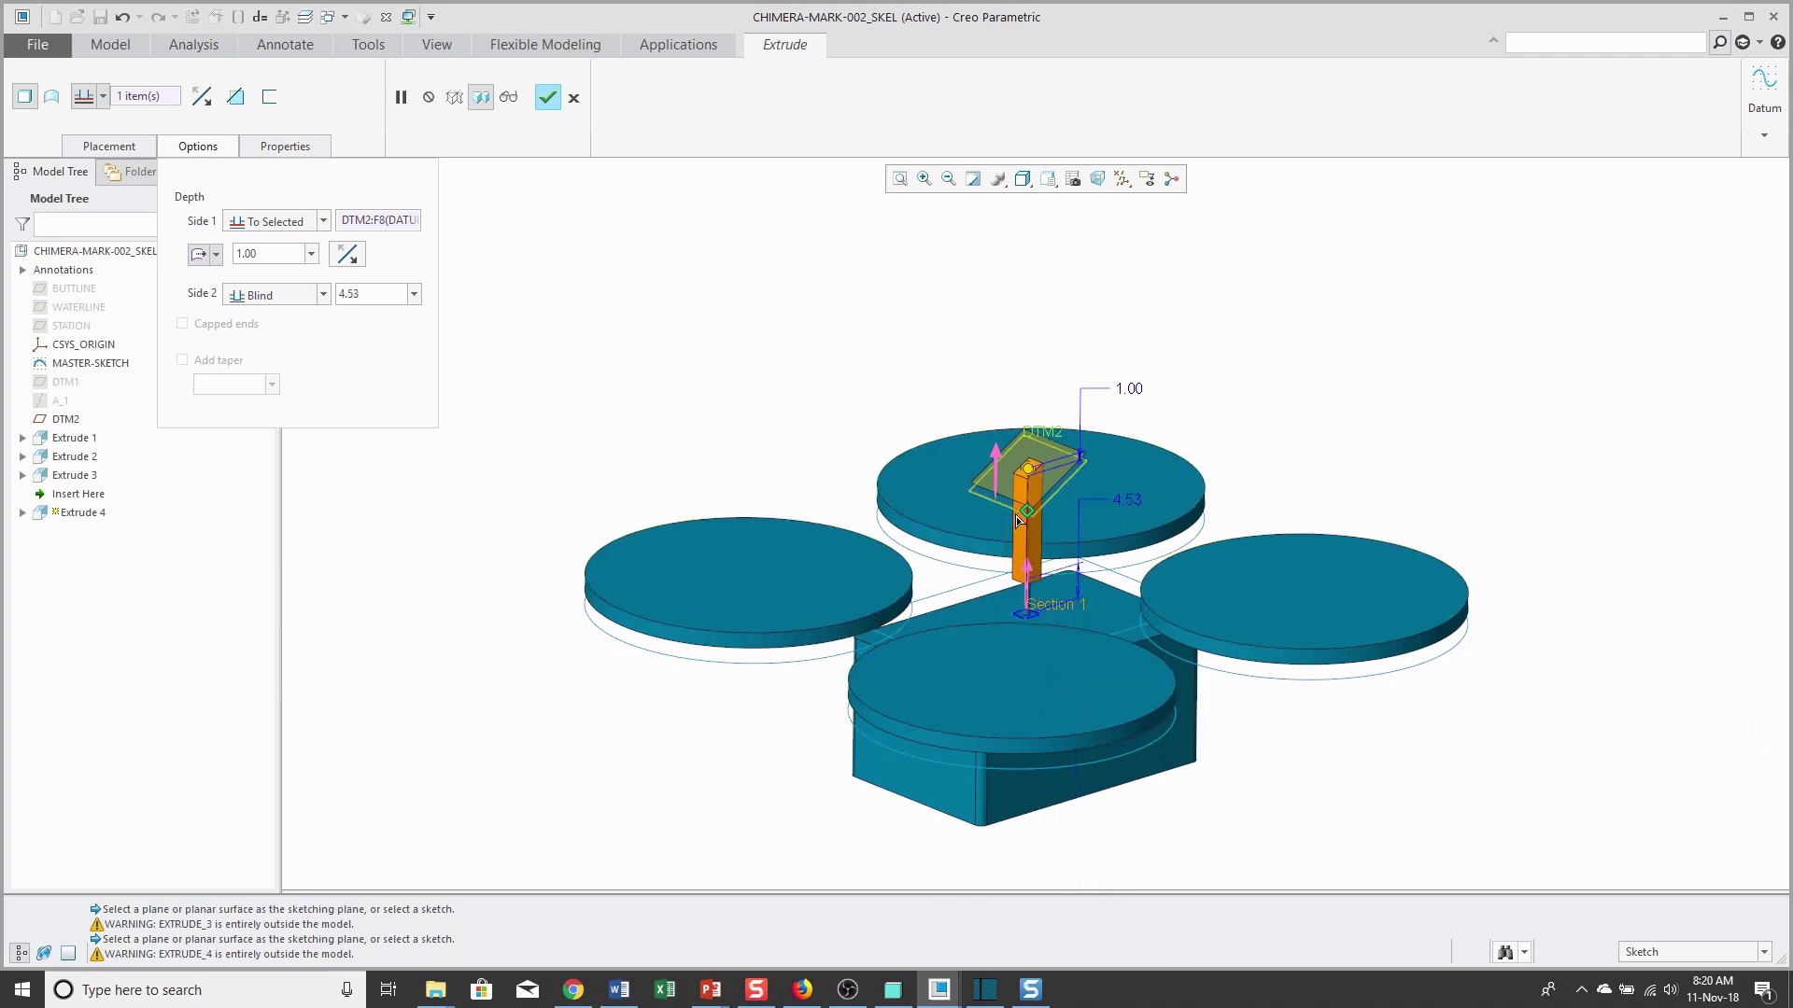
{"action": "left_click_drag", "start_coordinate": [1031, 510], "coordinate": [1027, 472], "text": "shift"}
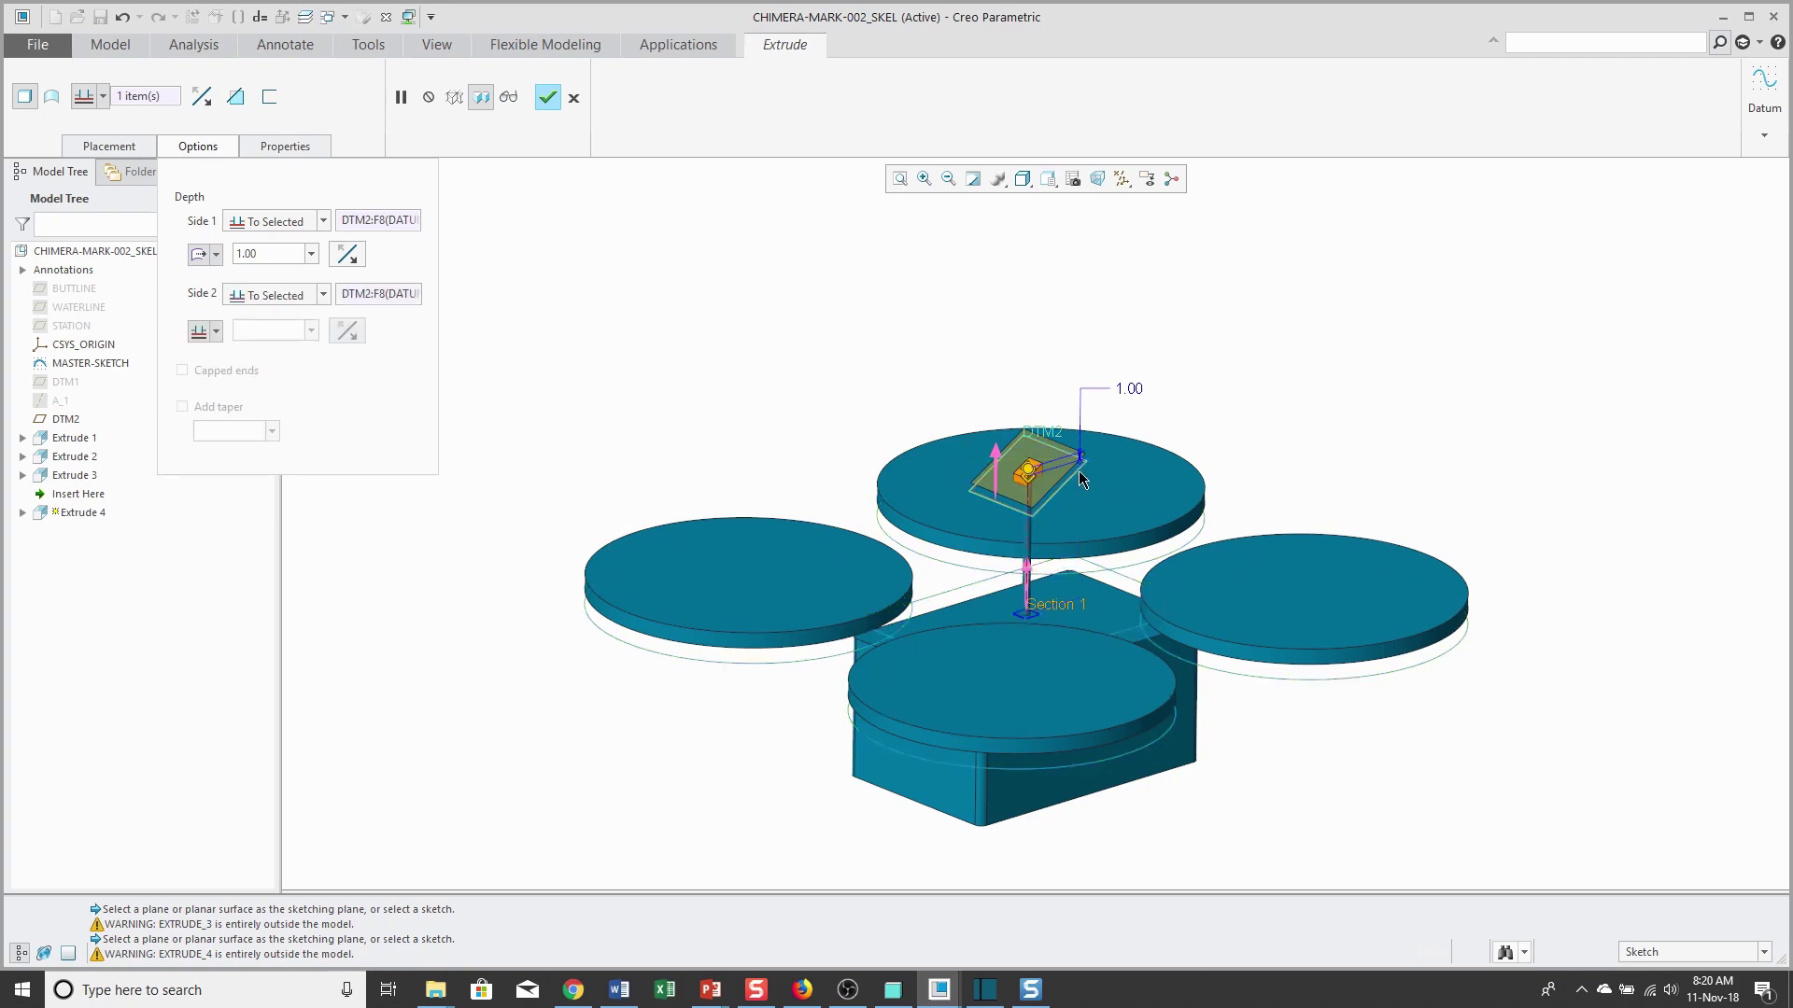
{"action": "scroll", "coordinate": [1059, 508], "scroll_direction": "up", "scroll_amount": 3}
{"action": "scroll", "coordinate": [1052, 511], "scroll_direction": "up", "scroll_amount": 2}
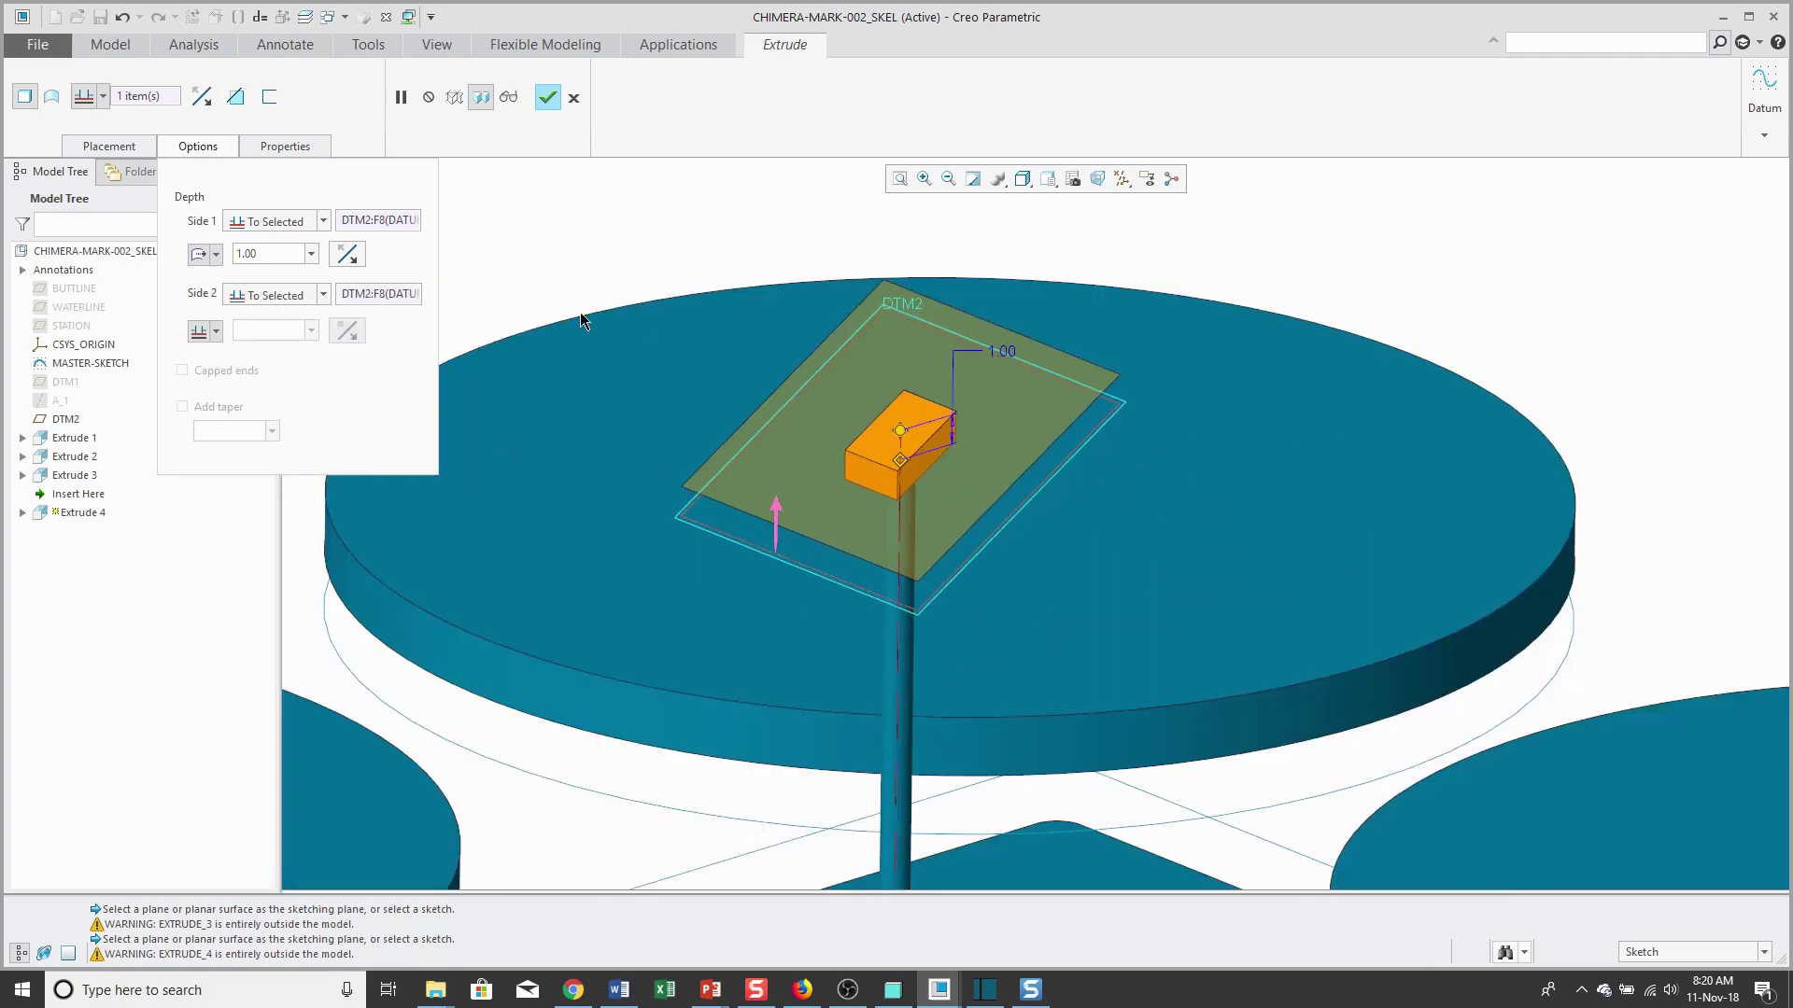
Step: Finish Extrude 4 and clear the selection
{"action": "left_click", "coordinate": [547, 97]}
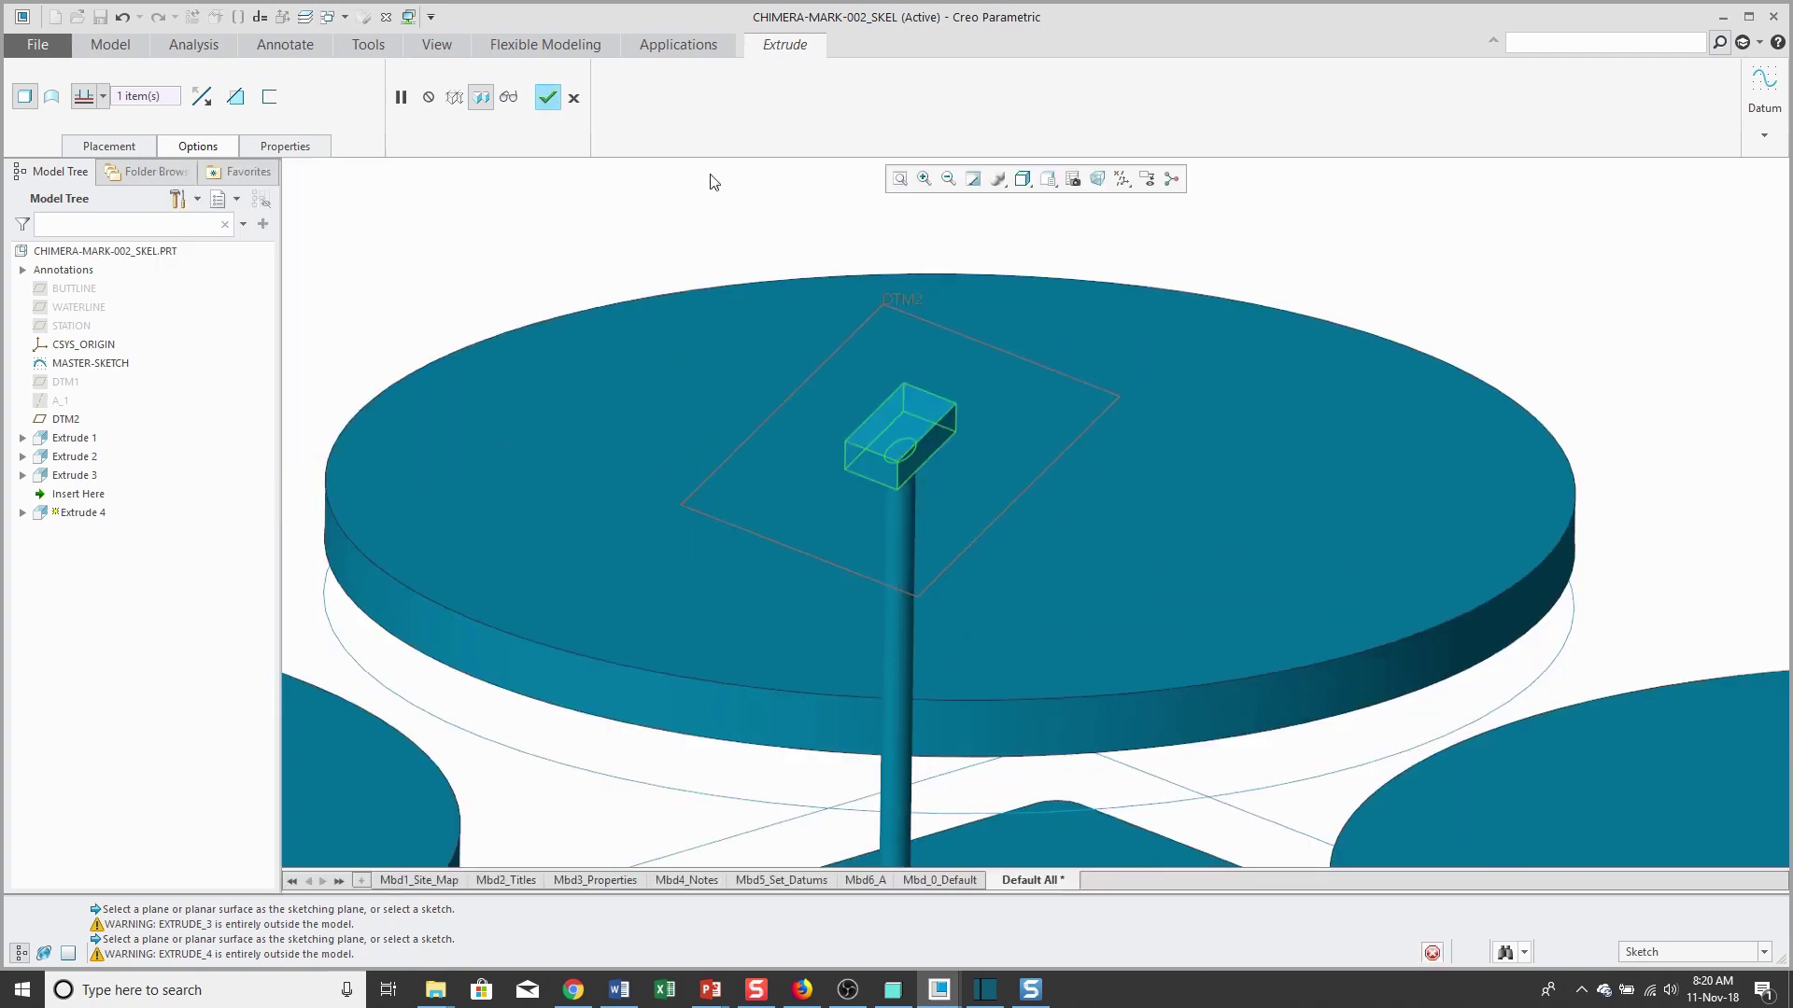
{"action": "left_click", "coordinate": [1326, 287]}
{"action": "middle_click_drag", "start_coordinate": [1321, 289], "coordinate": [1321, 279]}
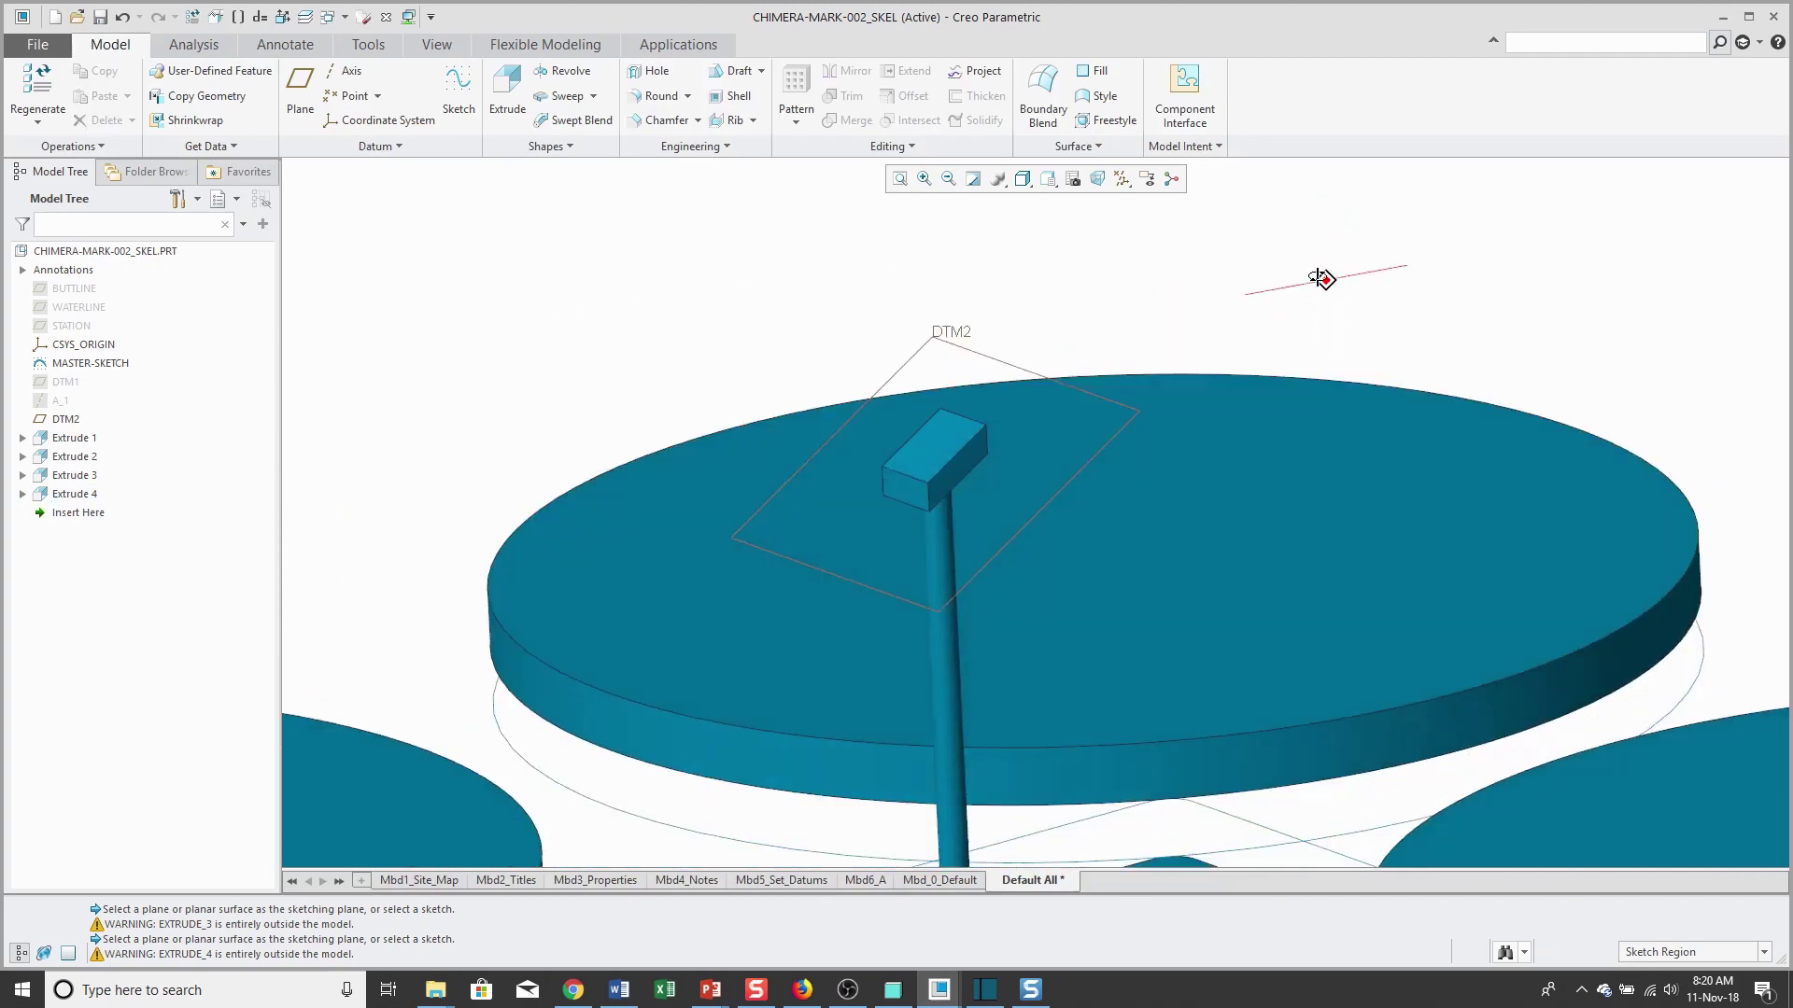
Step: Select the small square sketch region at the post's base
{"action": "scroll", "coordinate": [1312, 310], "scroll_direction": "down", "scroll_amount": 2}
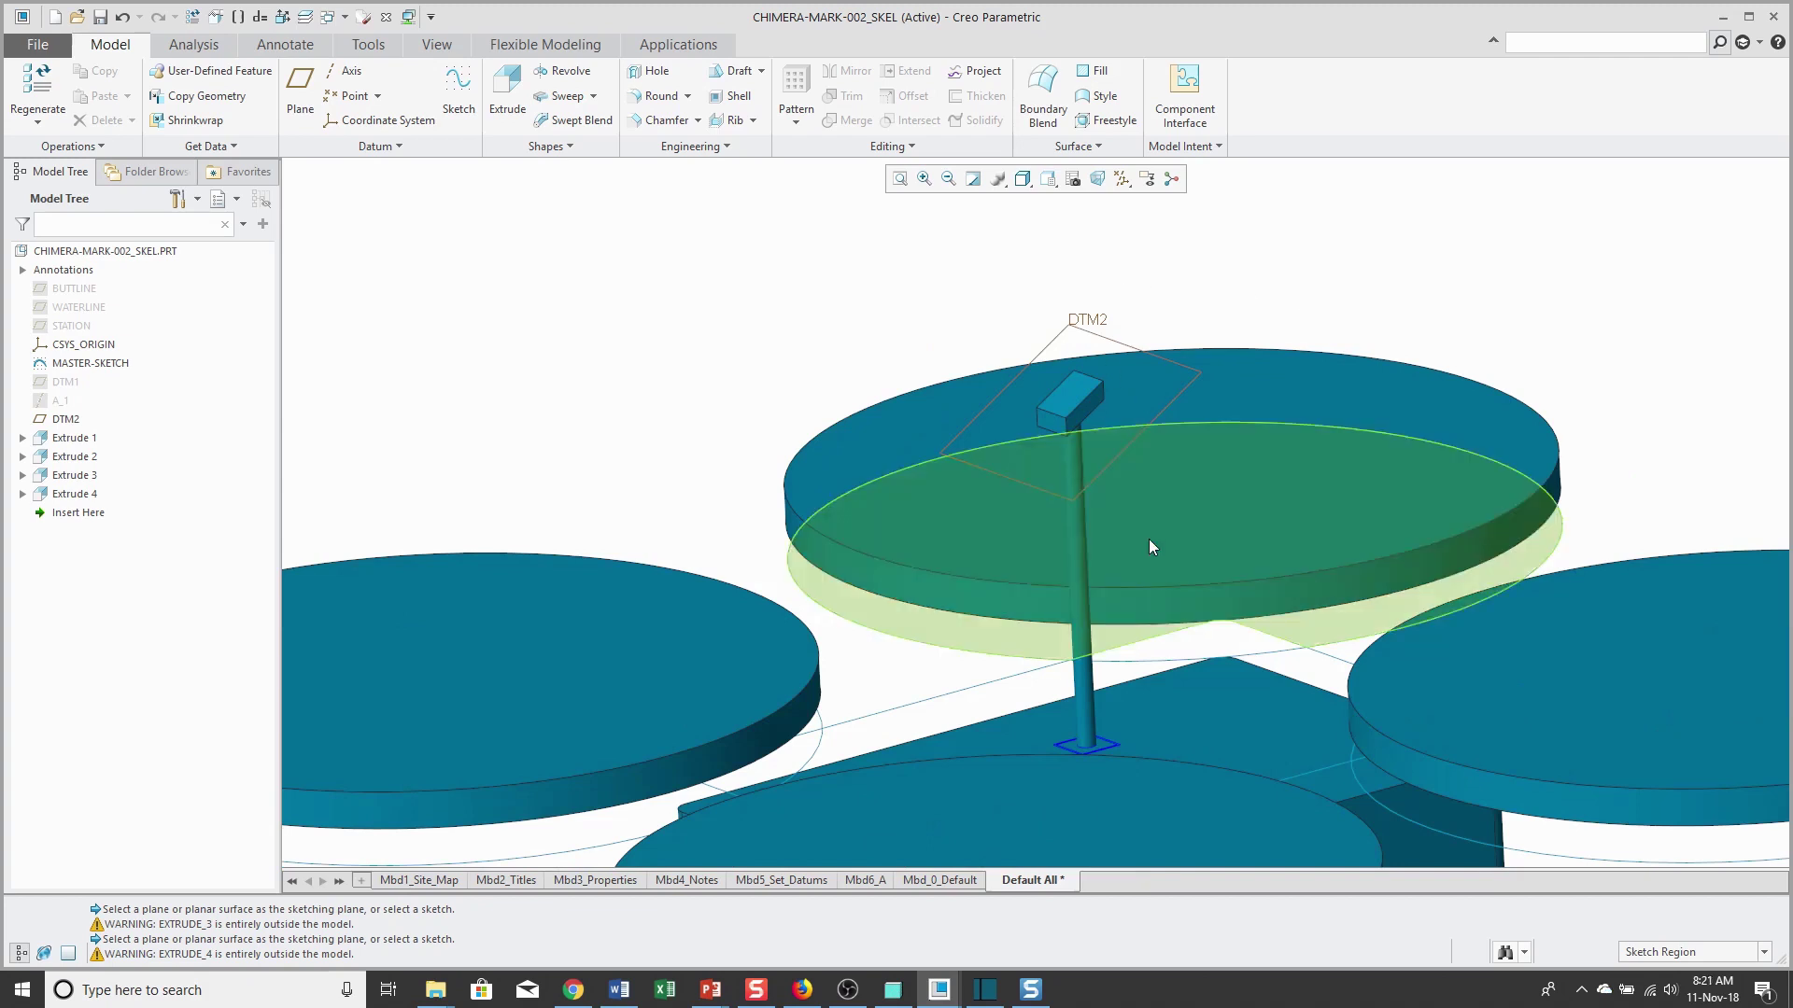
{"action": "scroll", "coordinate": [1090, 741], "scroll_direction": "up", "scroll_amount": 5}
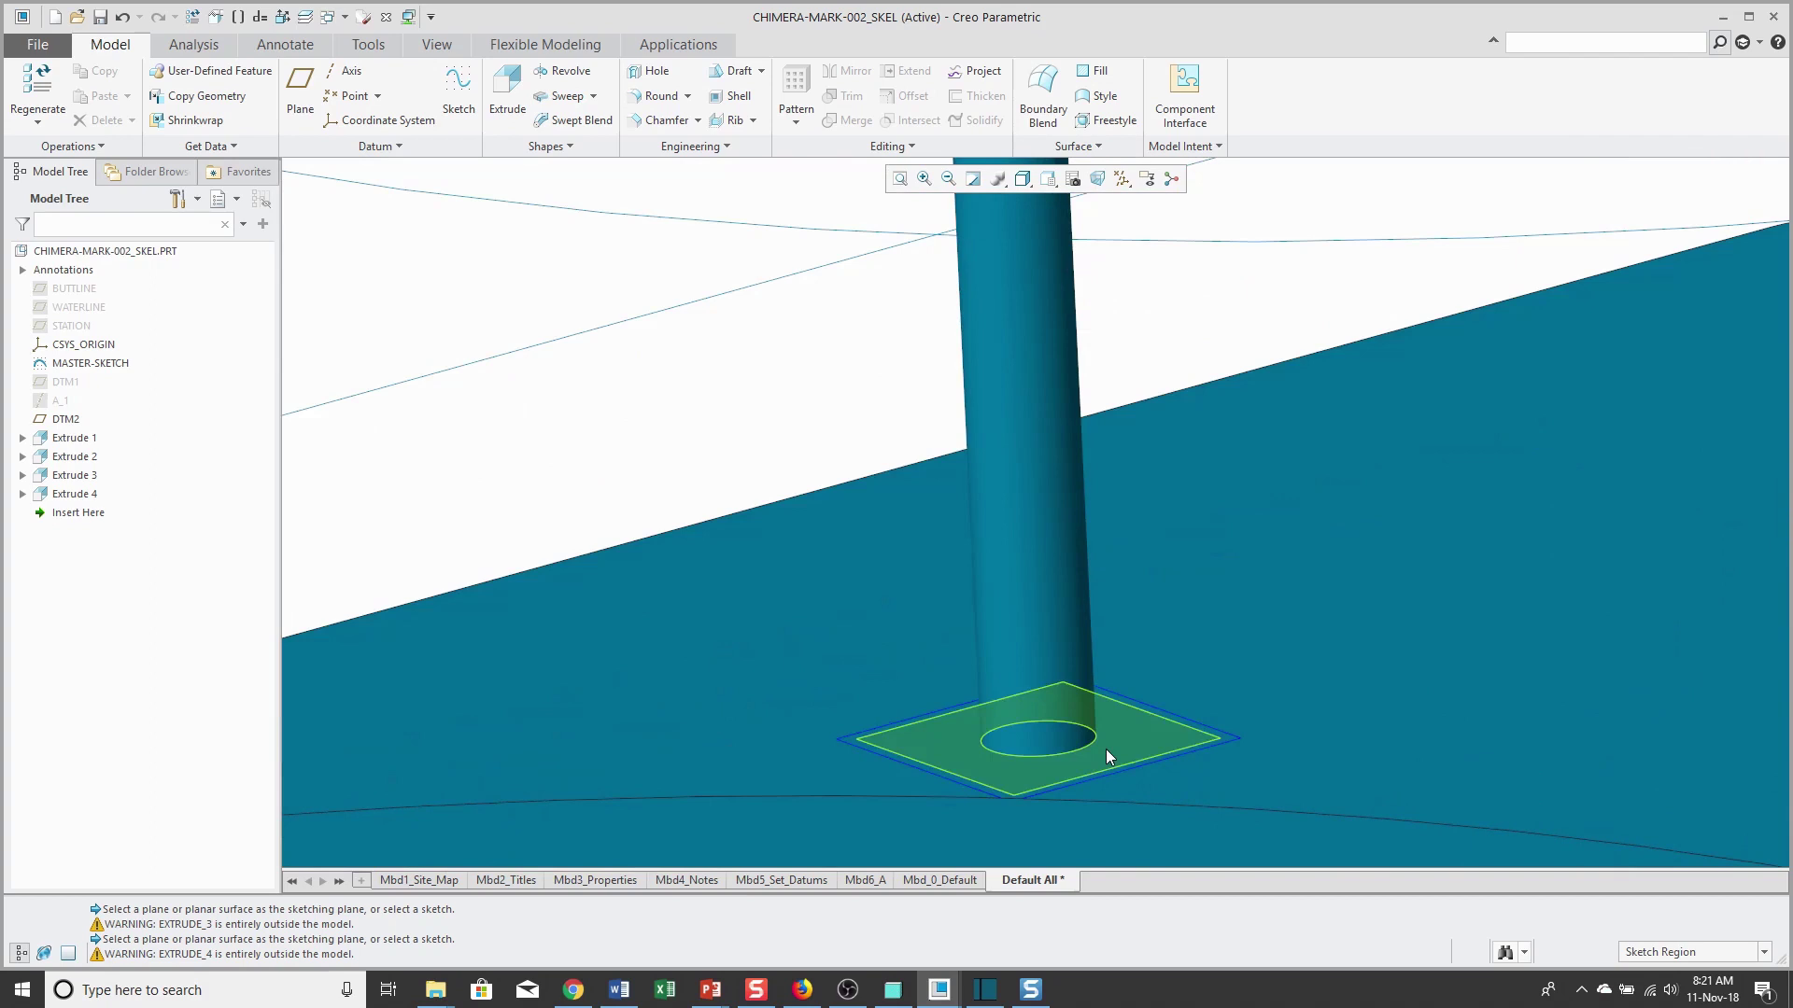
{"action": "left_click", "coordinate": [1106, 749]}
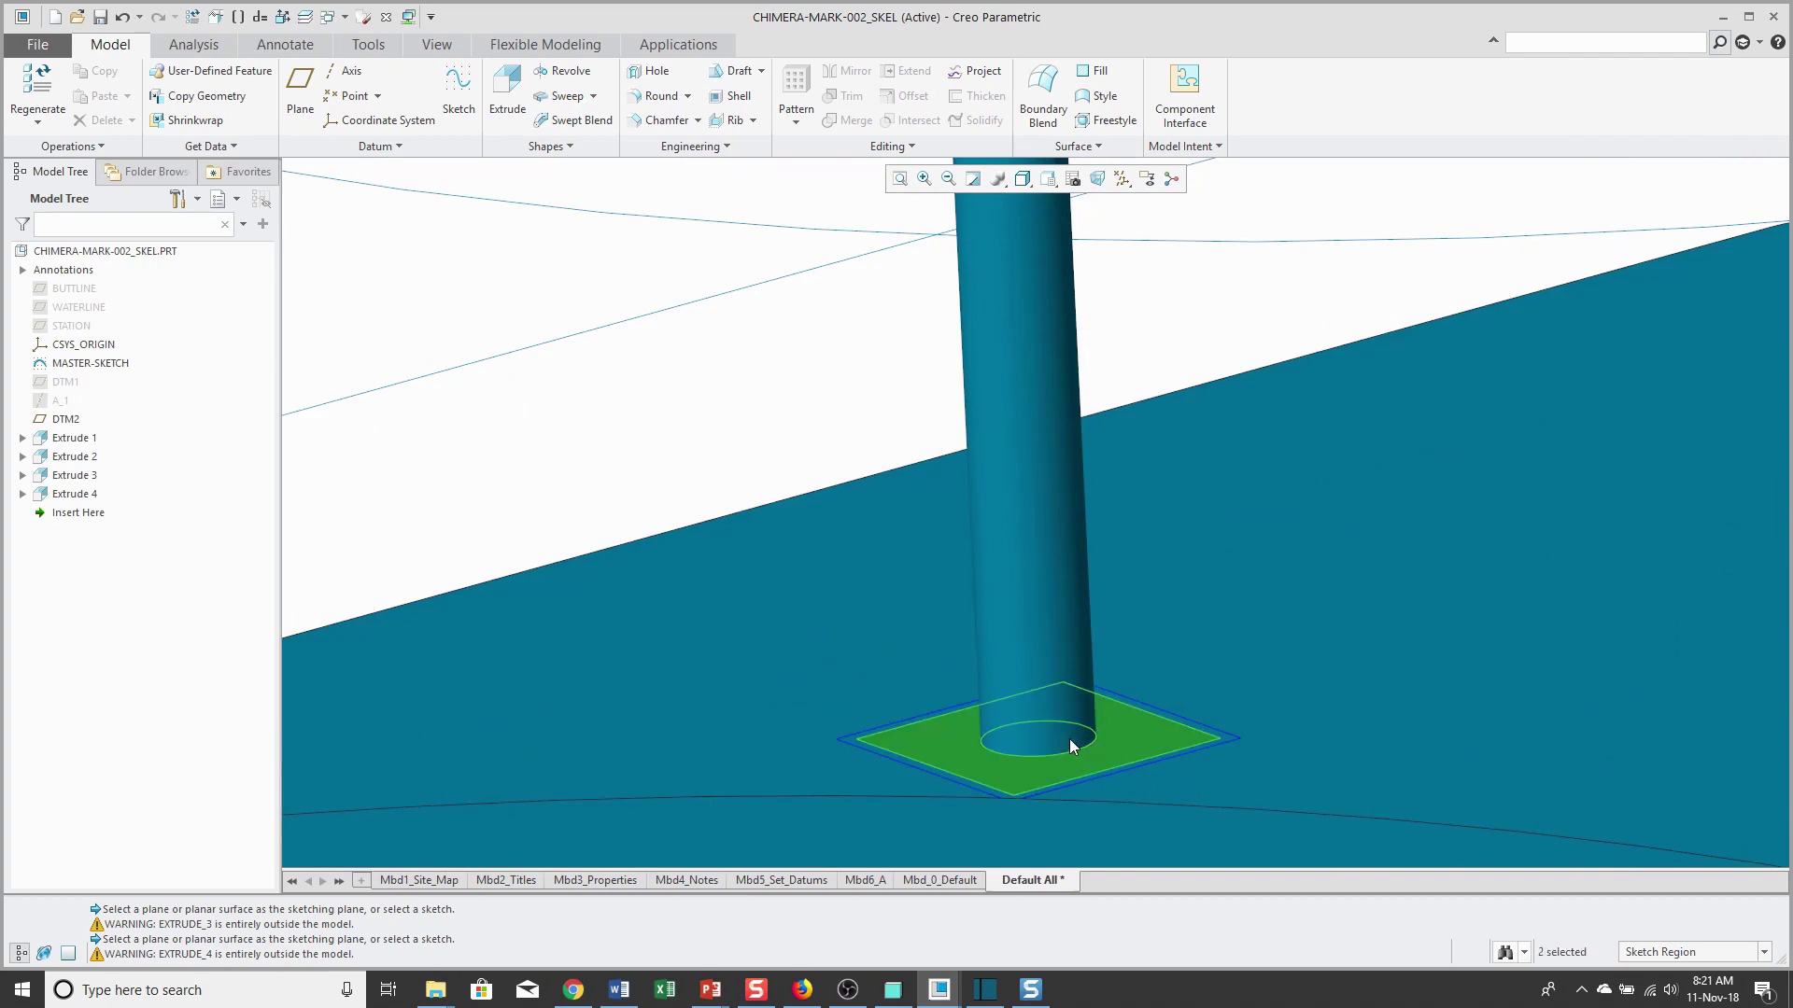
Step: Extrude the square sketch region with its depth ending at a chosen reference surface
{"action": "left_click", "coordinate": [1083, 684]}
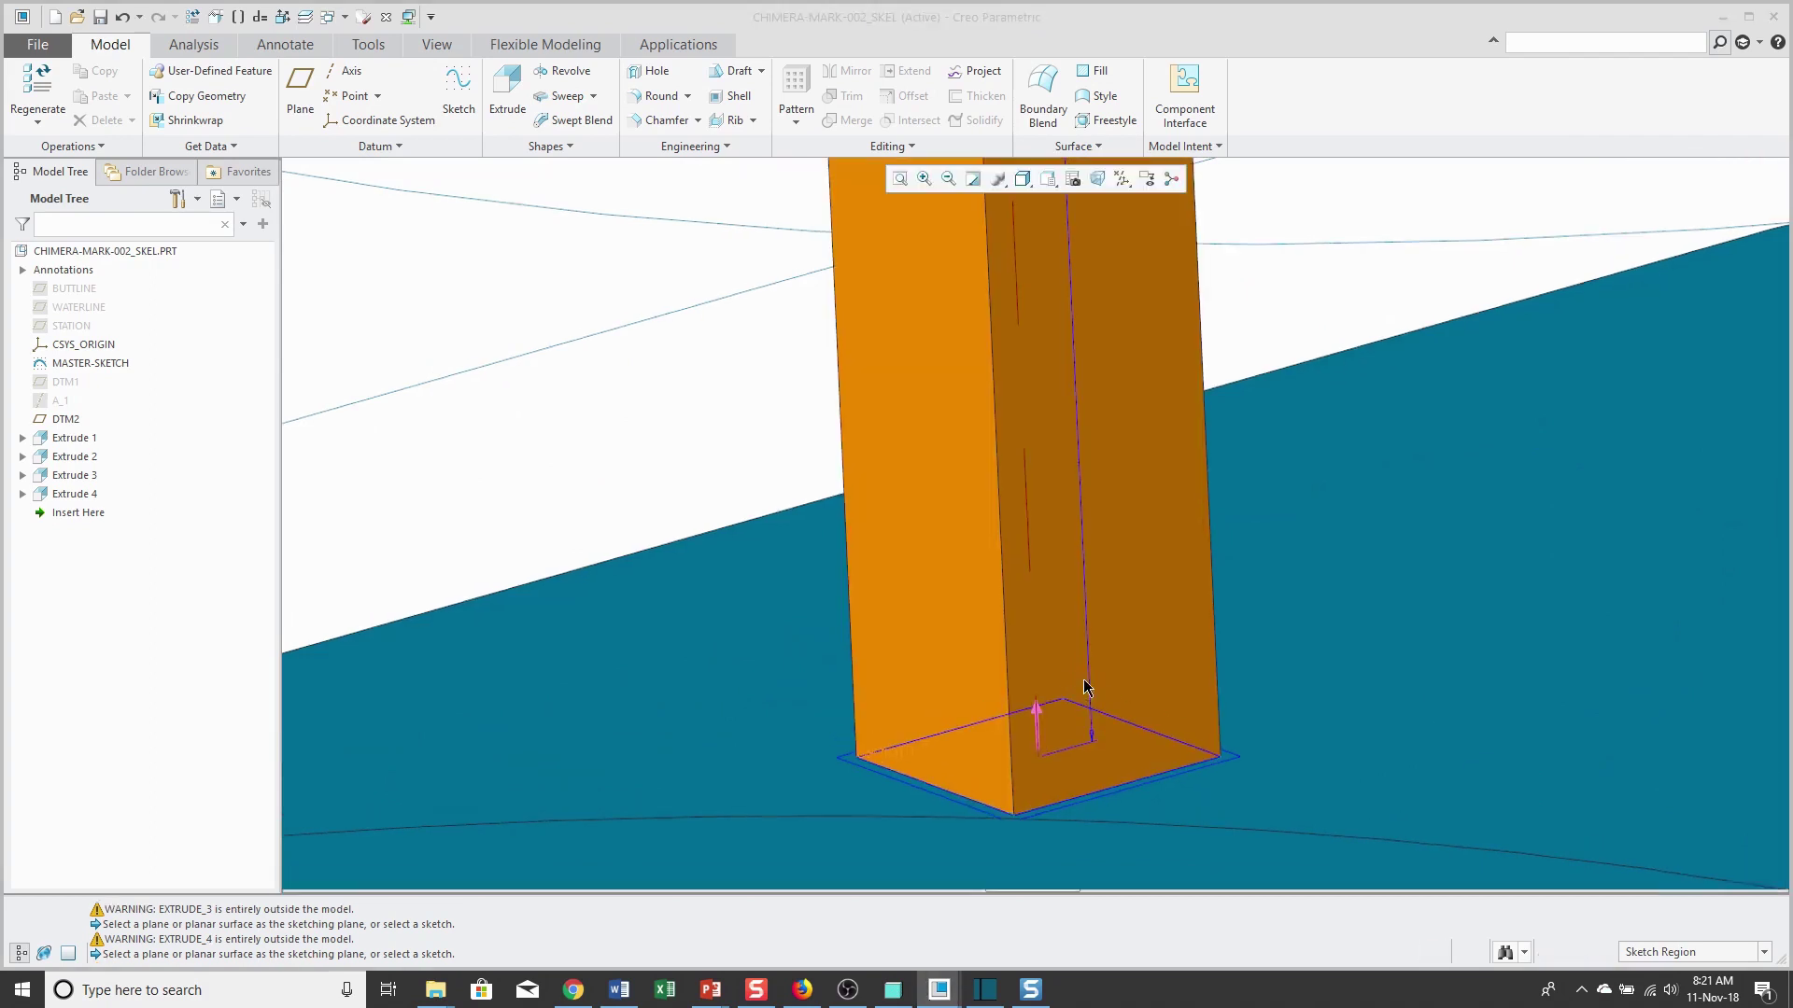
{"action": "scroll", "coordinate": [1083, 684], "scroll_direction": "down", "scroll_amount": 5}
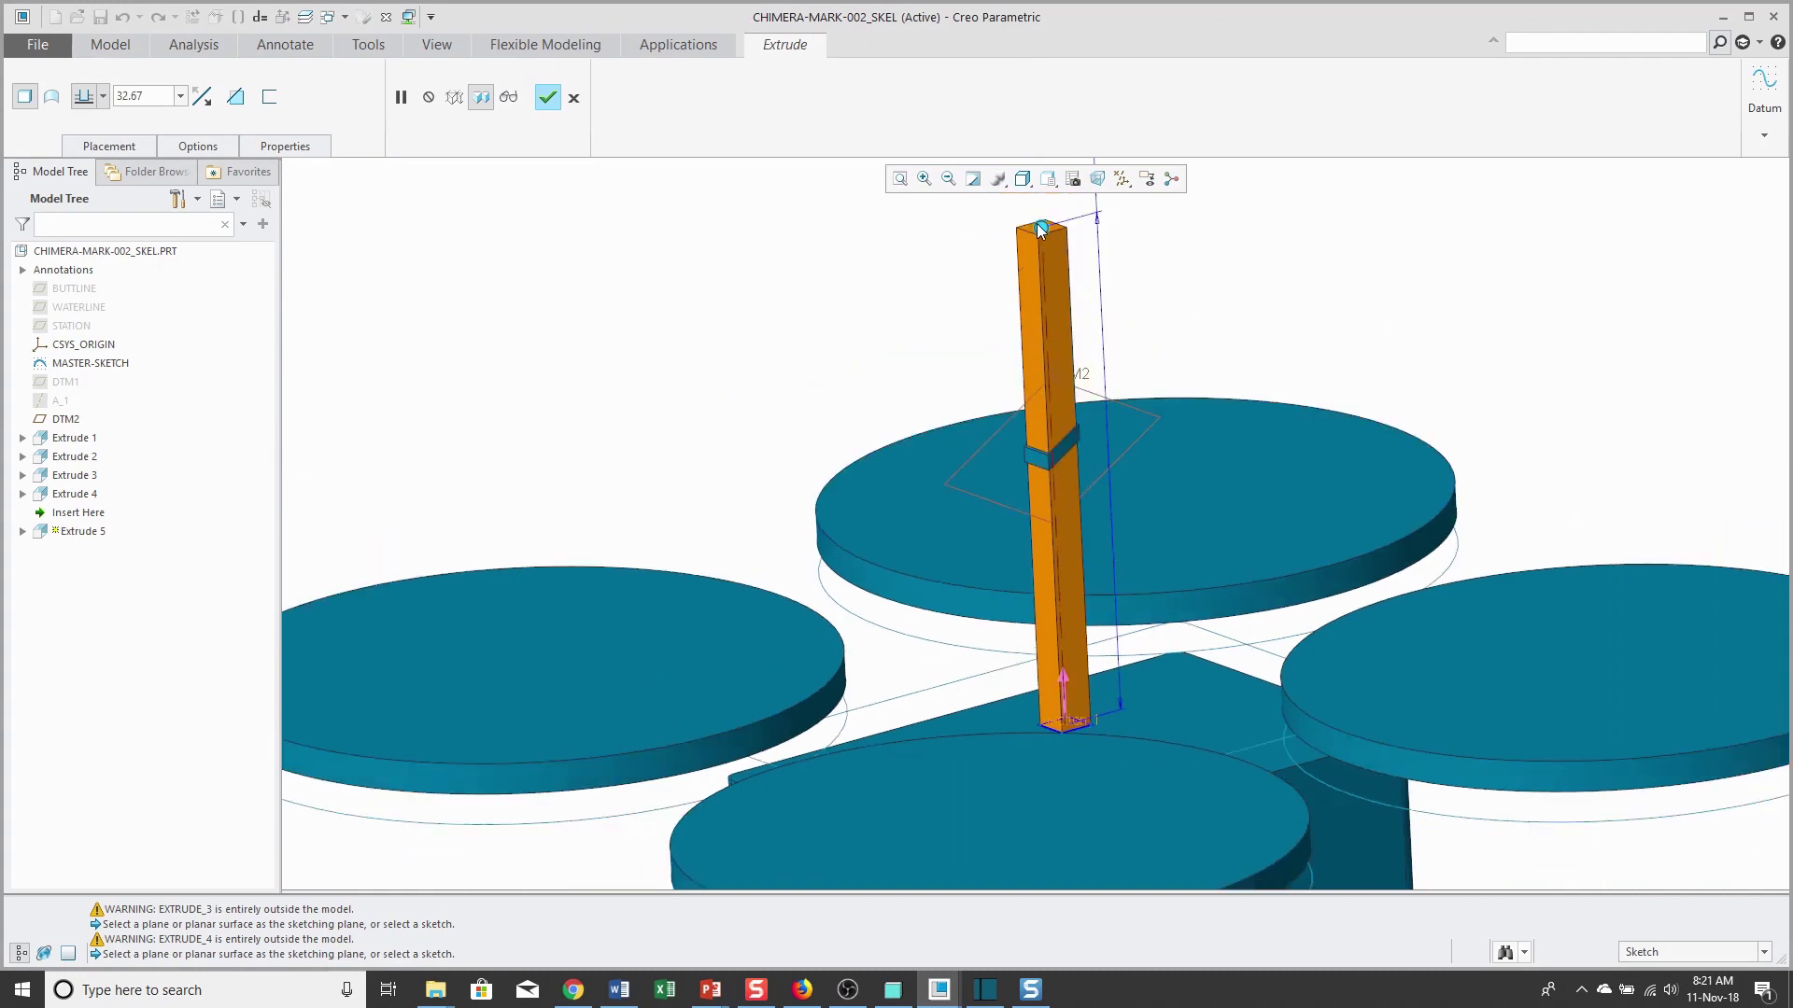
{"action": "left_click_drag", "start_coordinate": [1041, 228], "coordinate": [1050, 455]}
{"action": "scroll", "coordinate": [1059, 495], "scroll_direction": "up", "scroll_amount": 4}
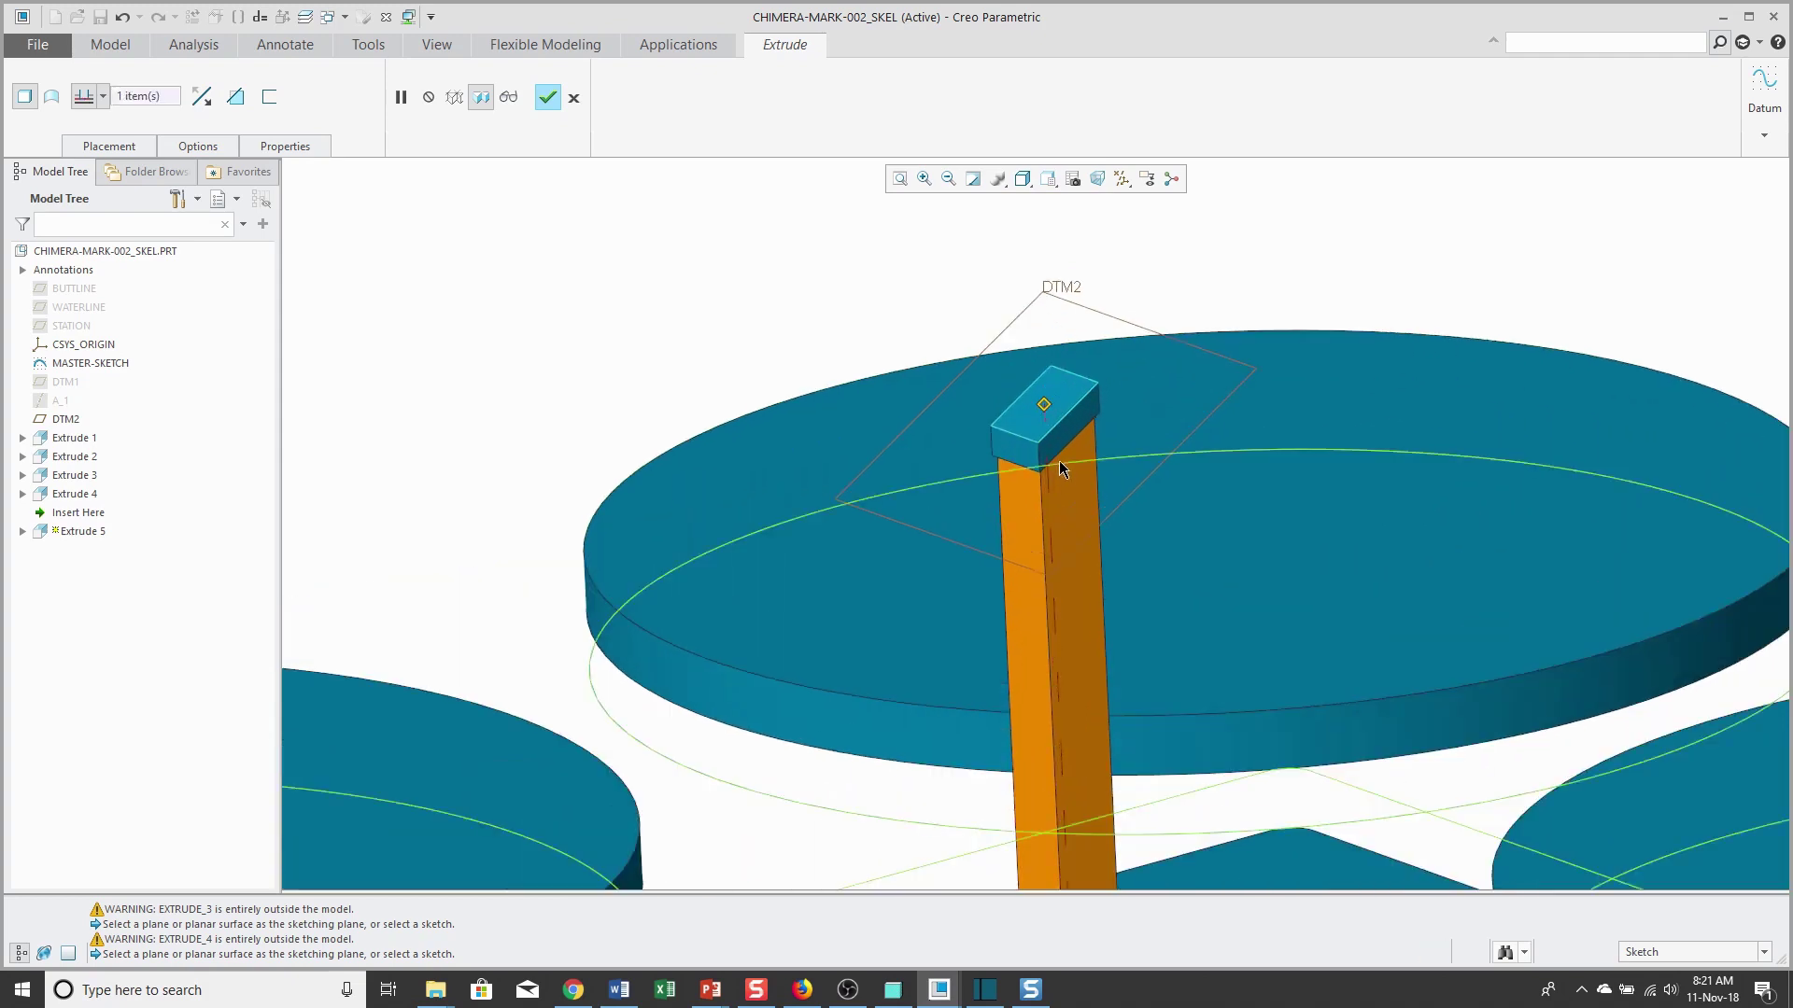
{"action": "scroll", "coordinate": [1095, 556], "scroll_direction": "down", "scroll_amount": 2}
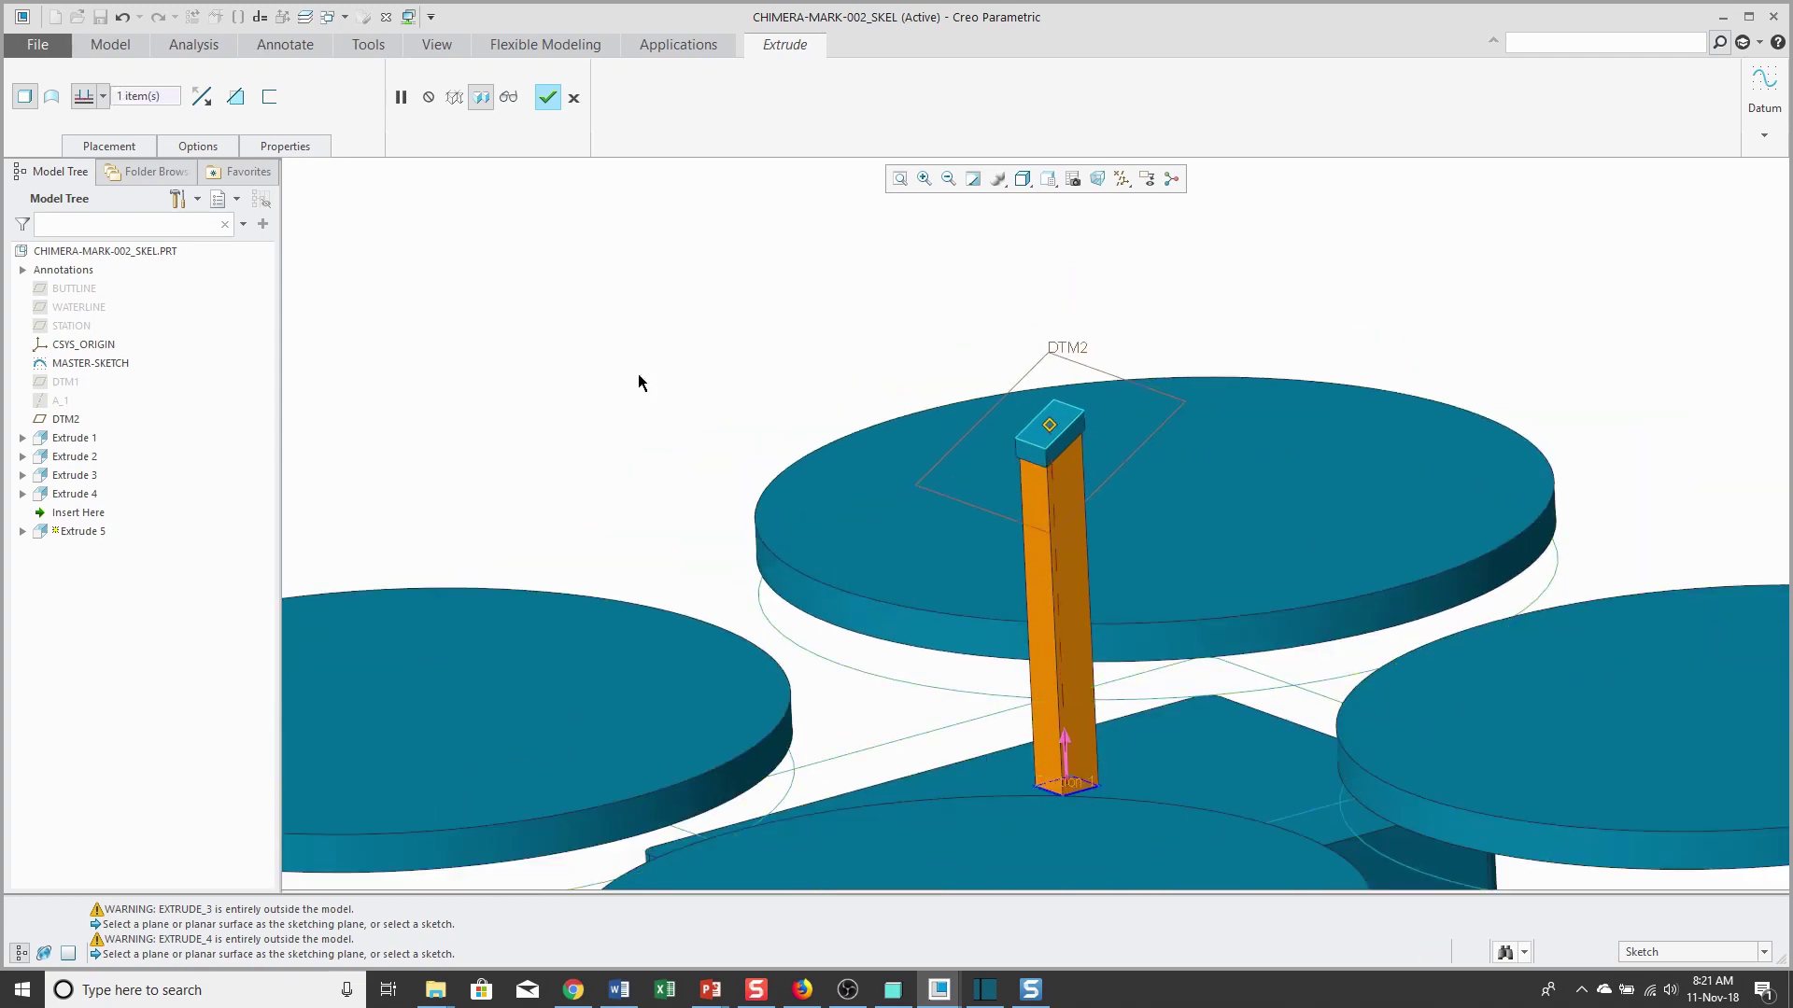
Step: Add a second extrusion side and set its depth to To Selected
{"action": "right_click", "coordinate": [609, 332]}
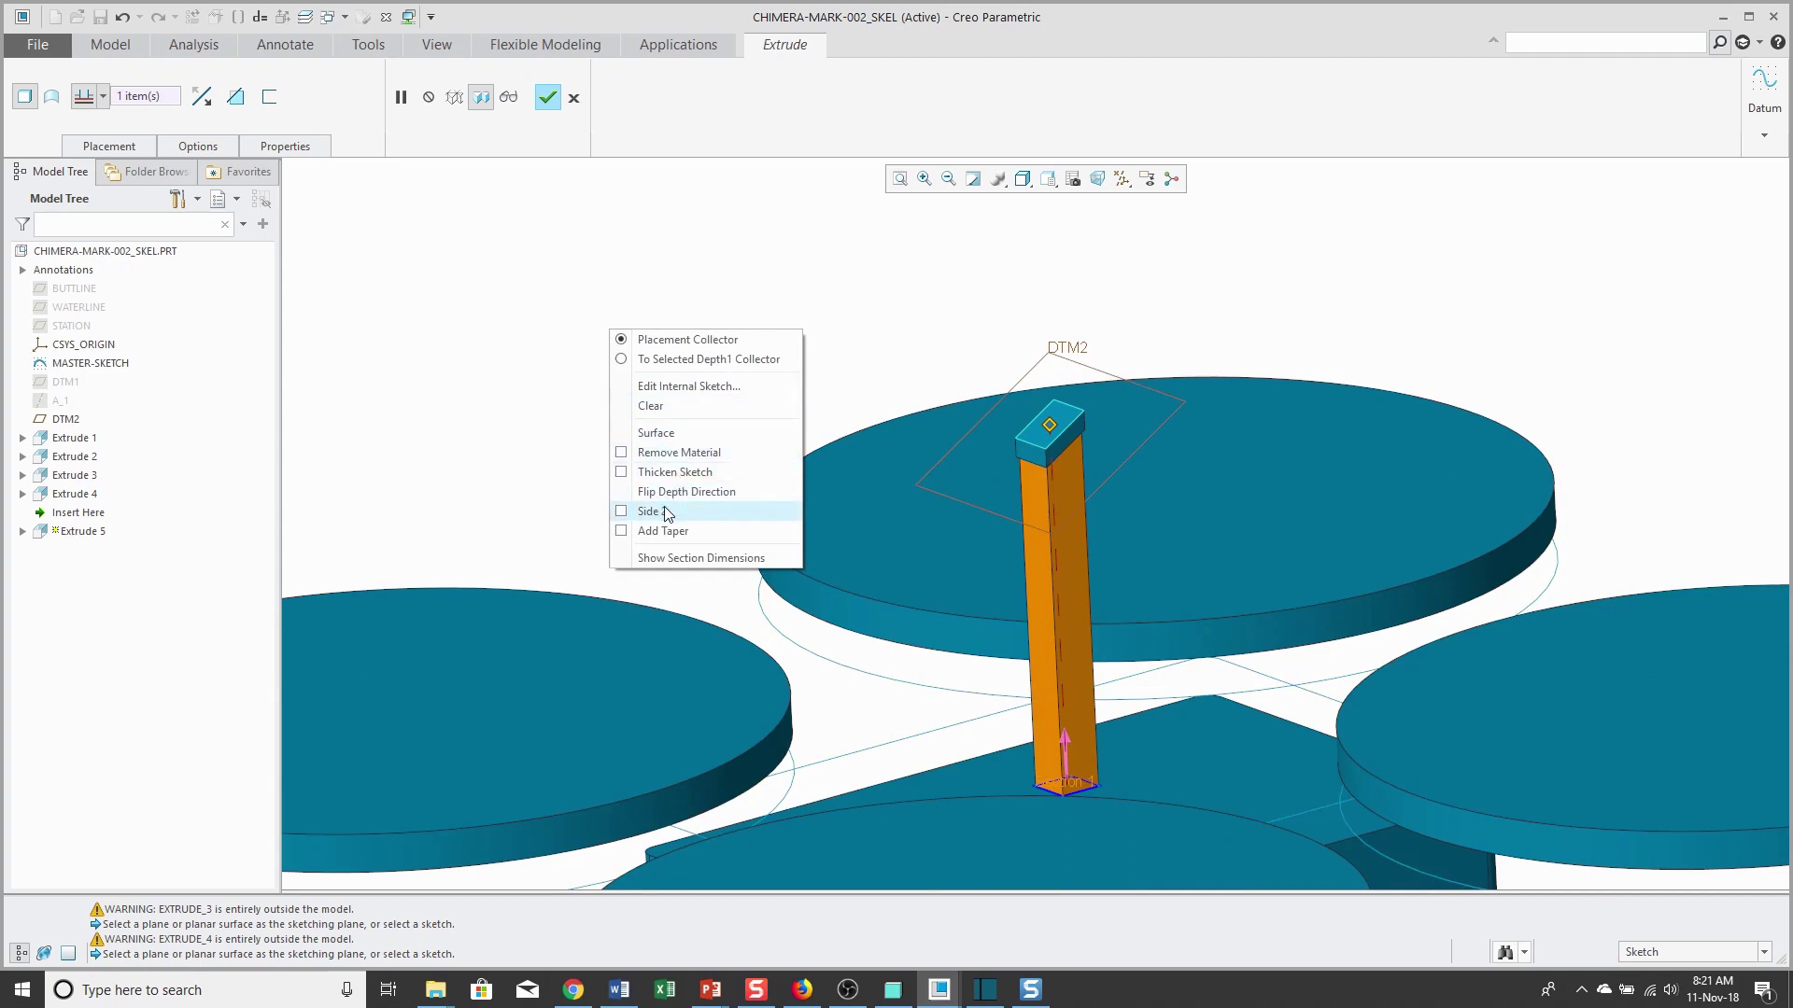
{"action": "left_click", "coordinate": [688, 513]}
{"action": "scroll", "coordinate": [963, 555], "scroll_direction": "down", "scroll_amount": 3}
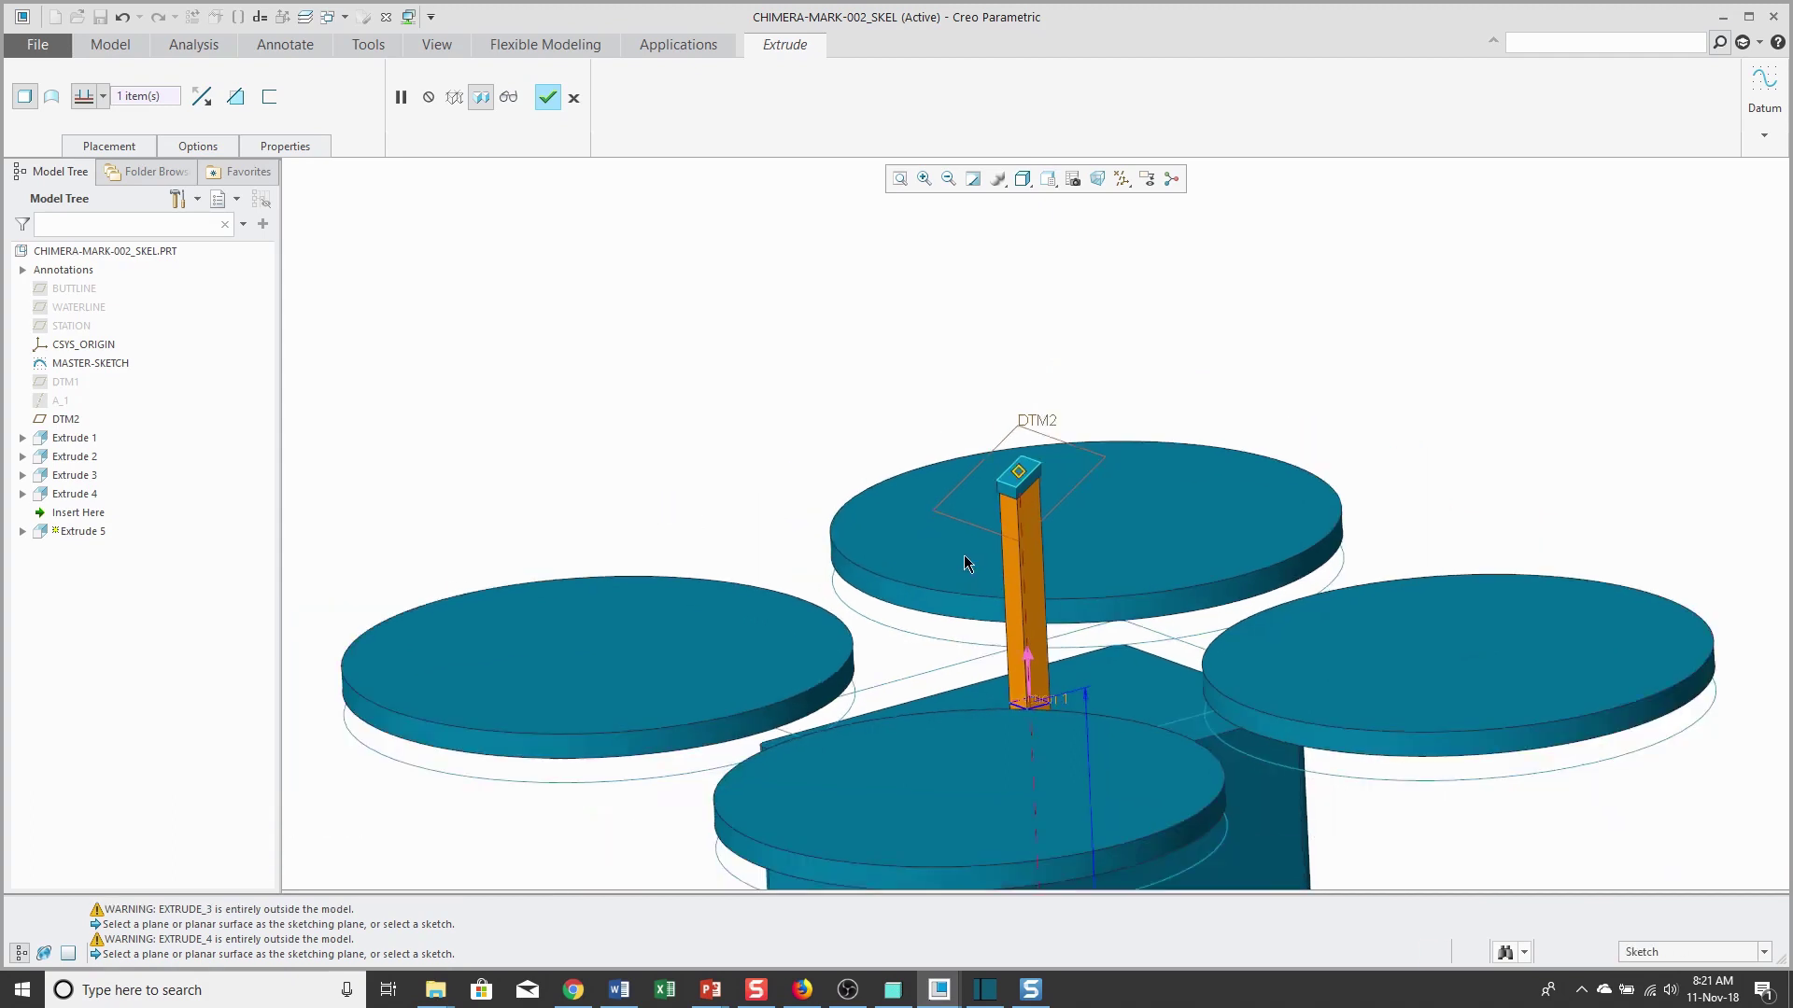
{"action": "scroll", "coordinate": [964, 554], "scroll_direction": "down", "scroll_amount": 2}
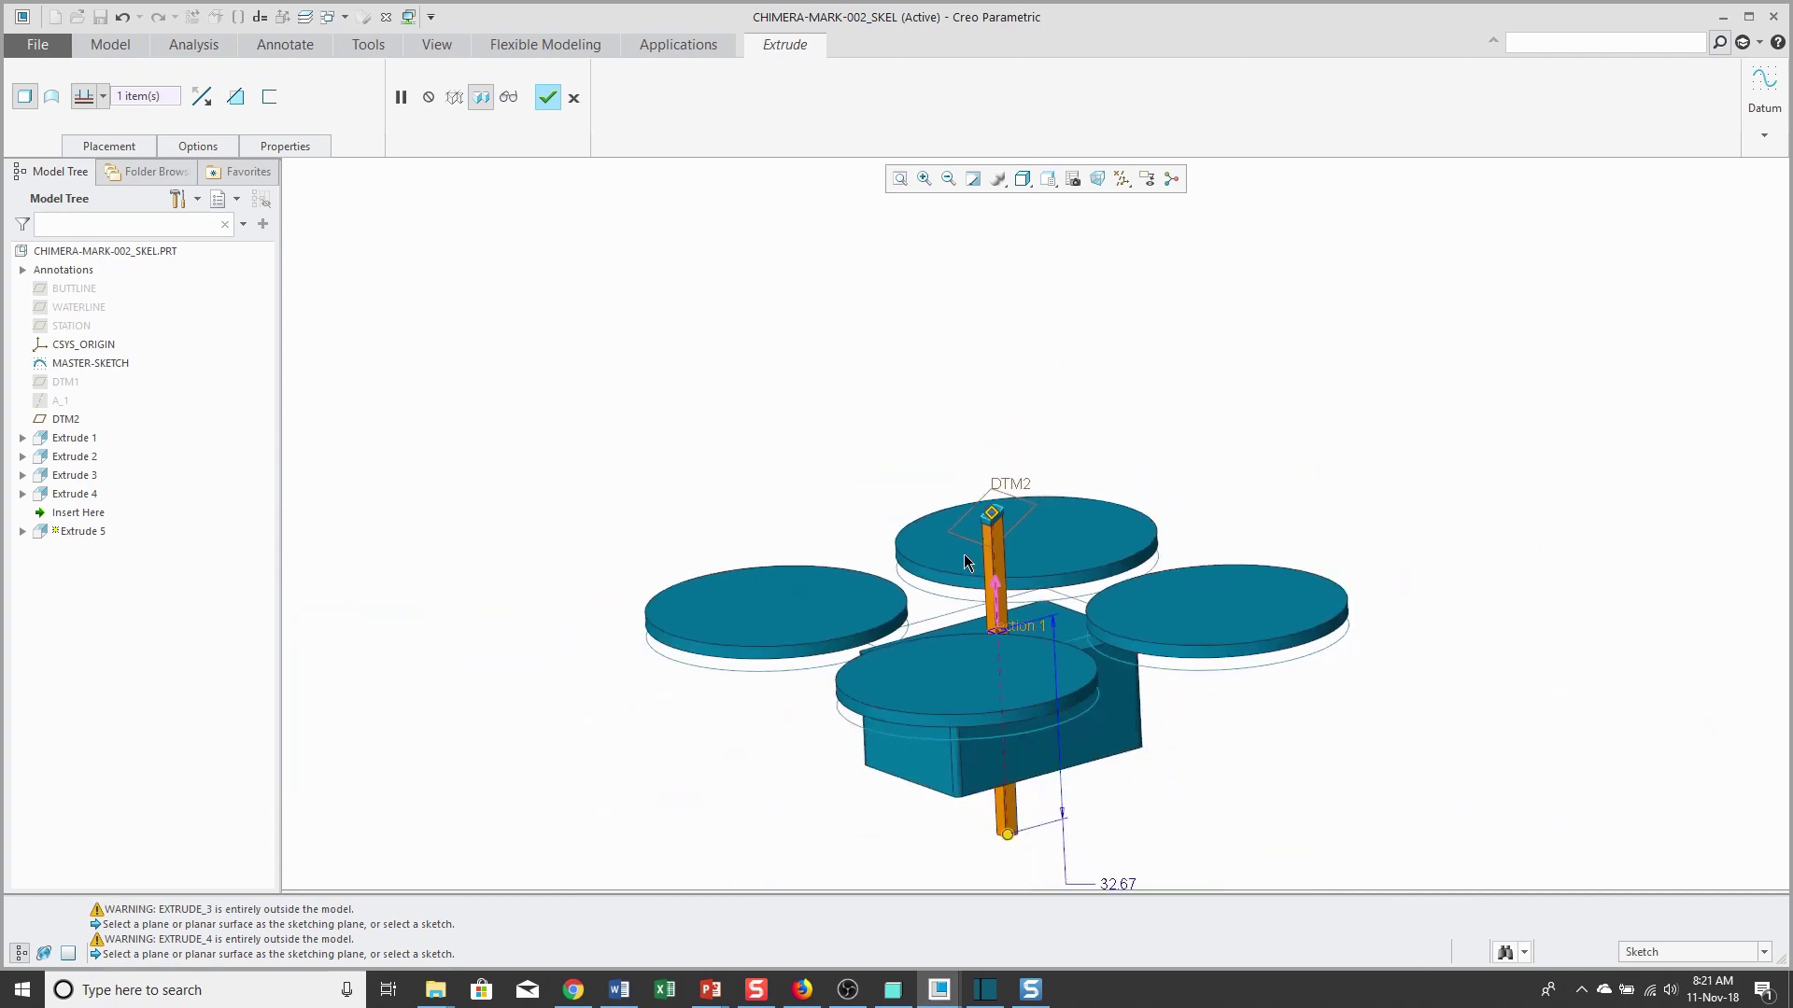
{"action": "right_click", "coordinate": [1008, 837]}
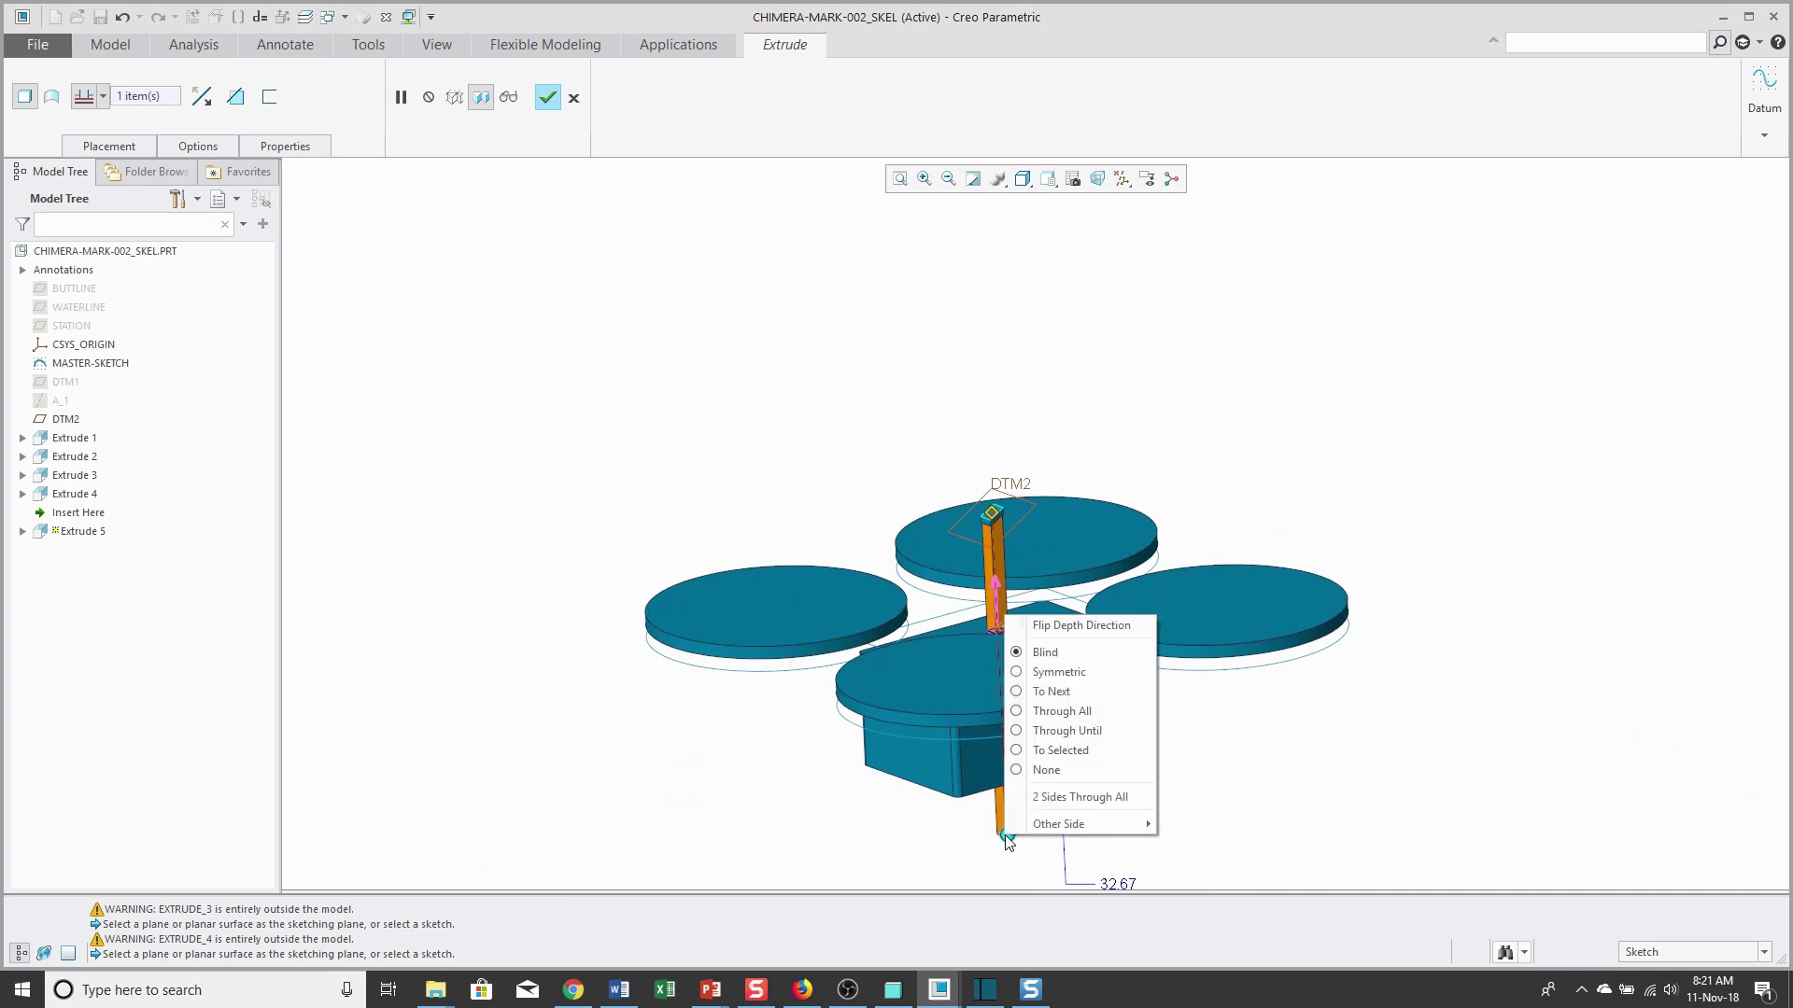
{"action": "left_click", "coordinate": [1065, 751]}
{"action": "scroll", "coordinate": [1010, 592], "scroll_direction": "down", "scroll_amount": 6}
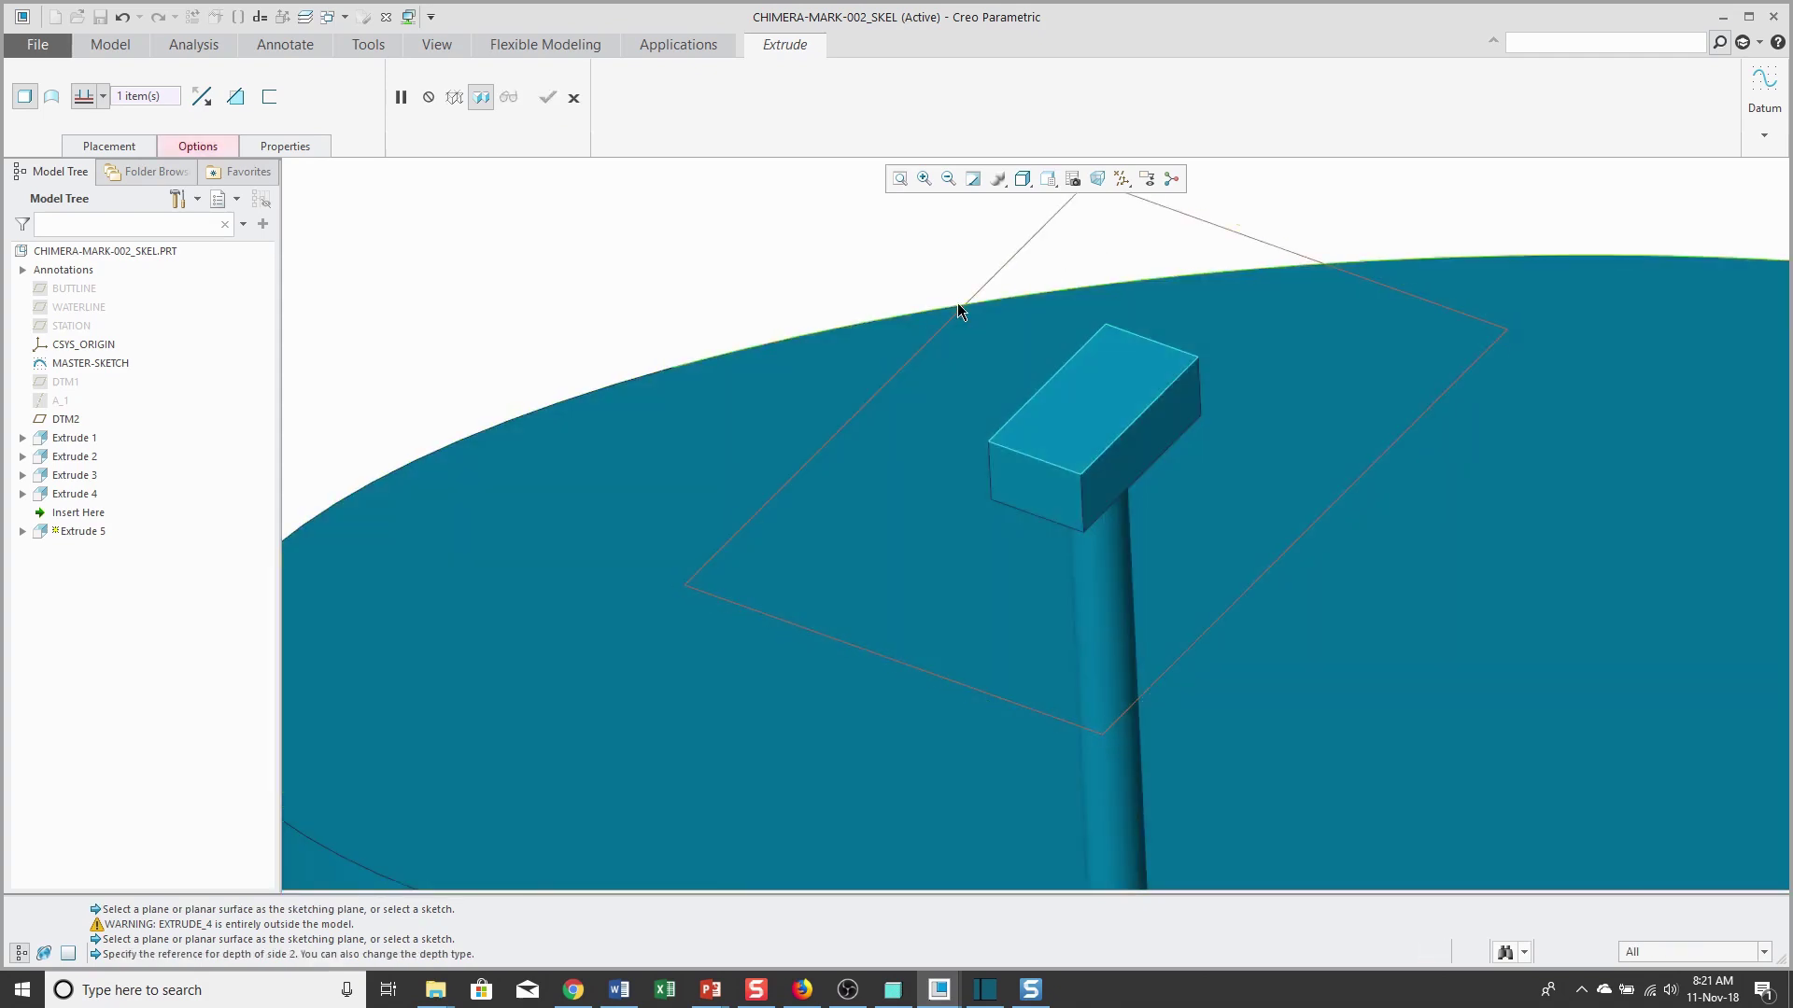
Step: Limit side two at DTM2 with a 0.25 offset
{"action": "left_click", "coordinate": [1004, 266]}
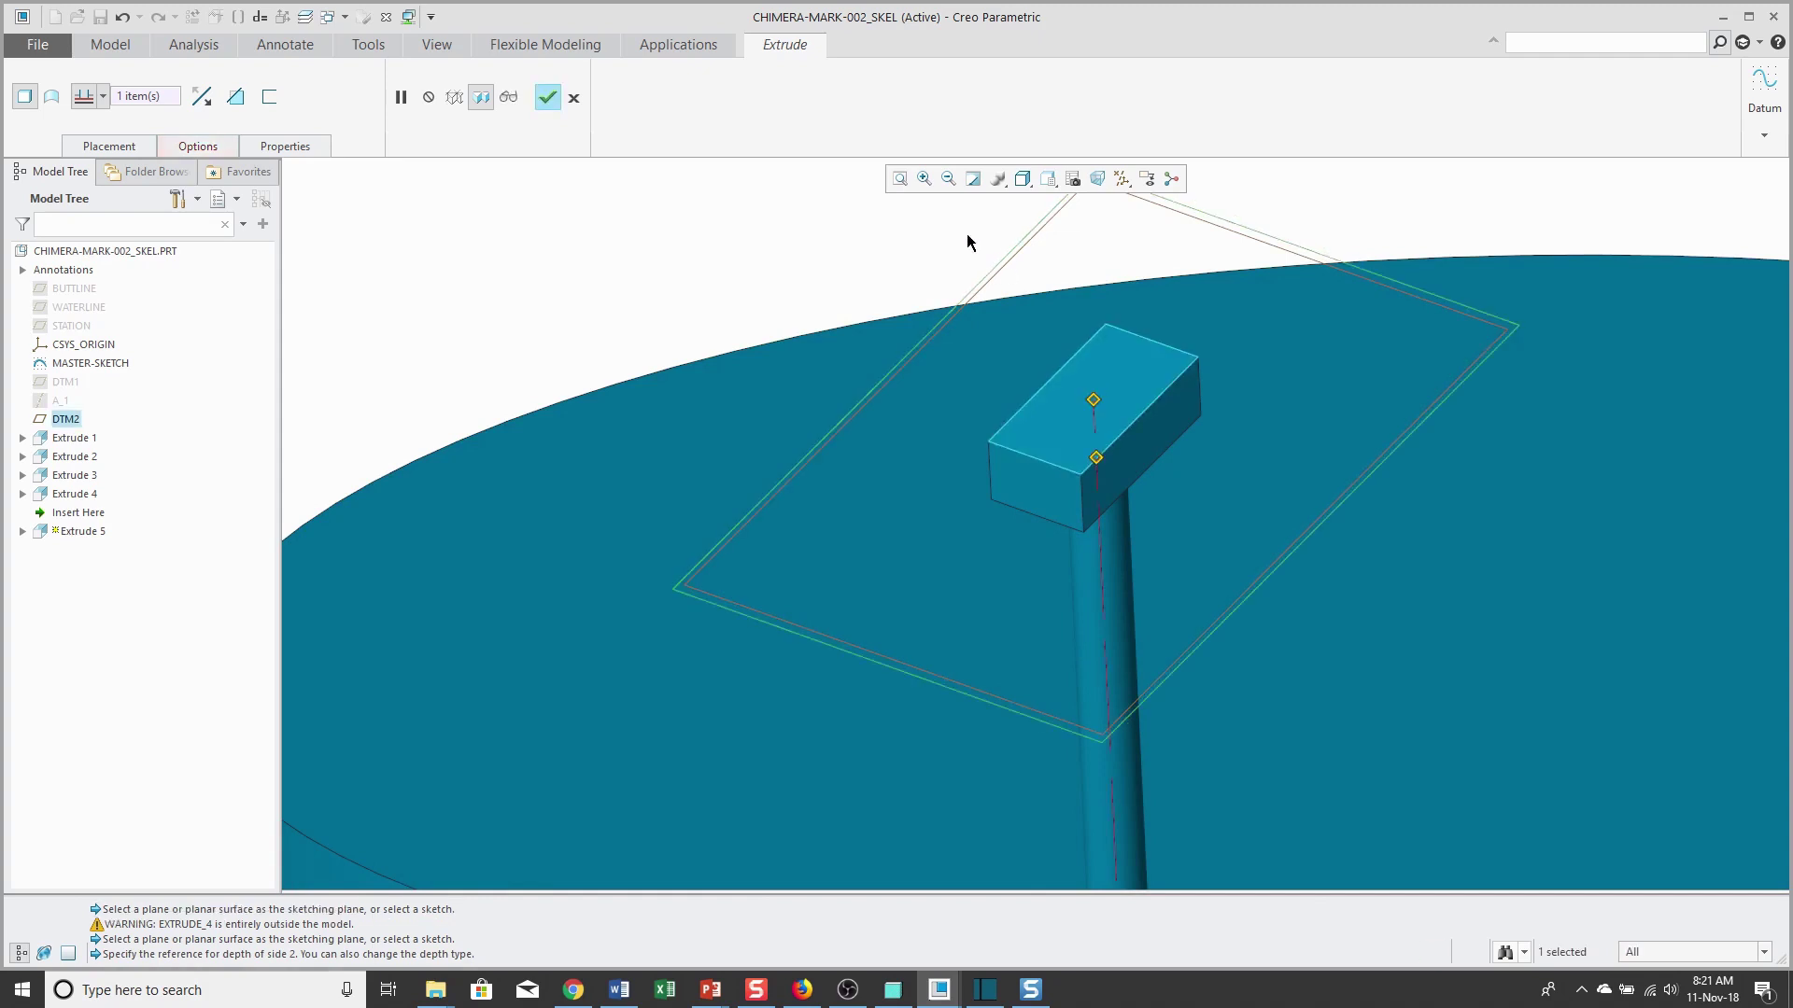
{"action": "left_click", "coordinate": [198, 145]}
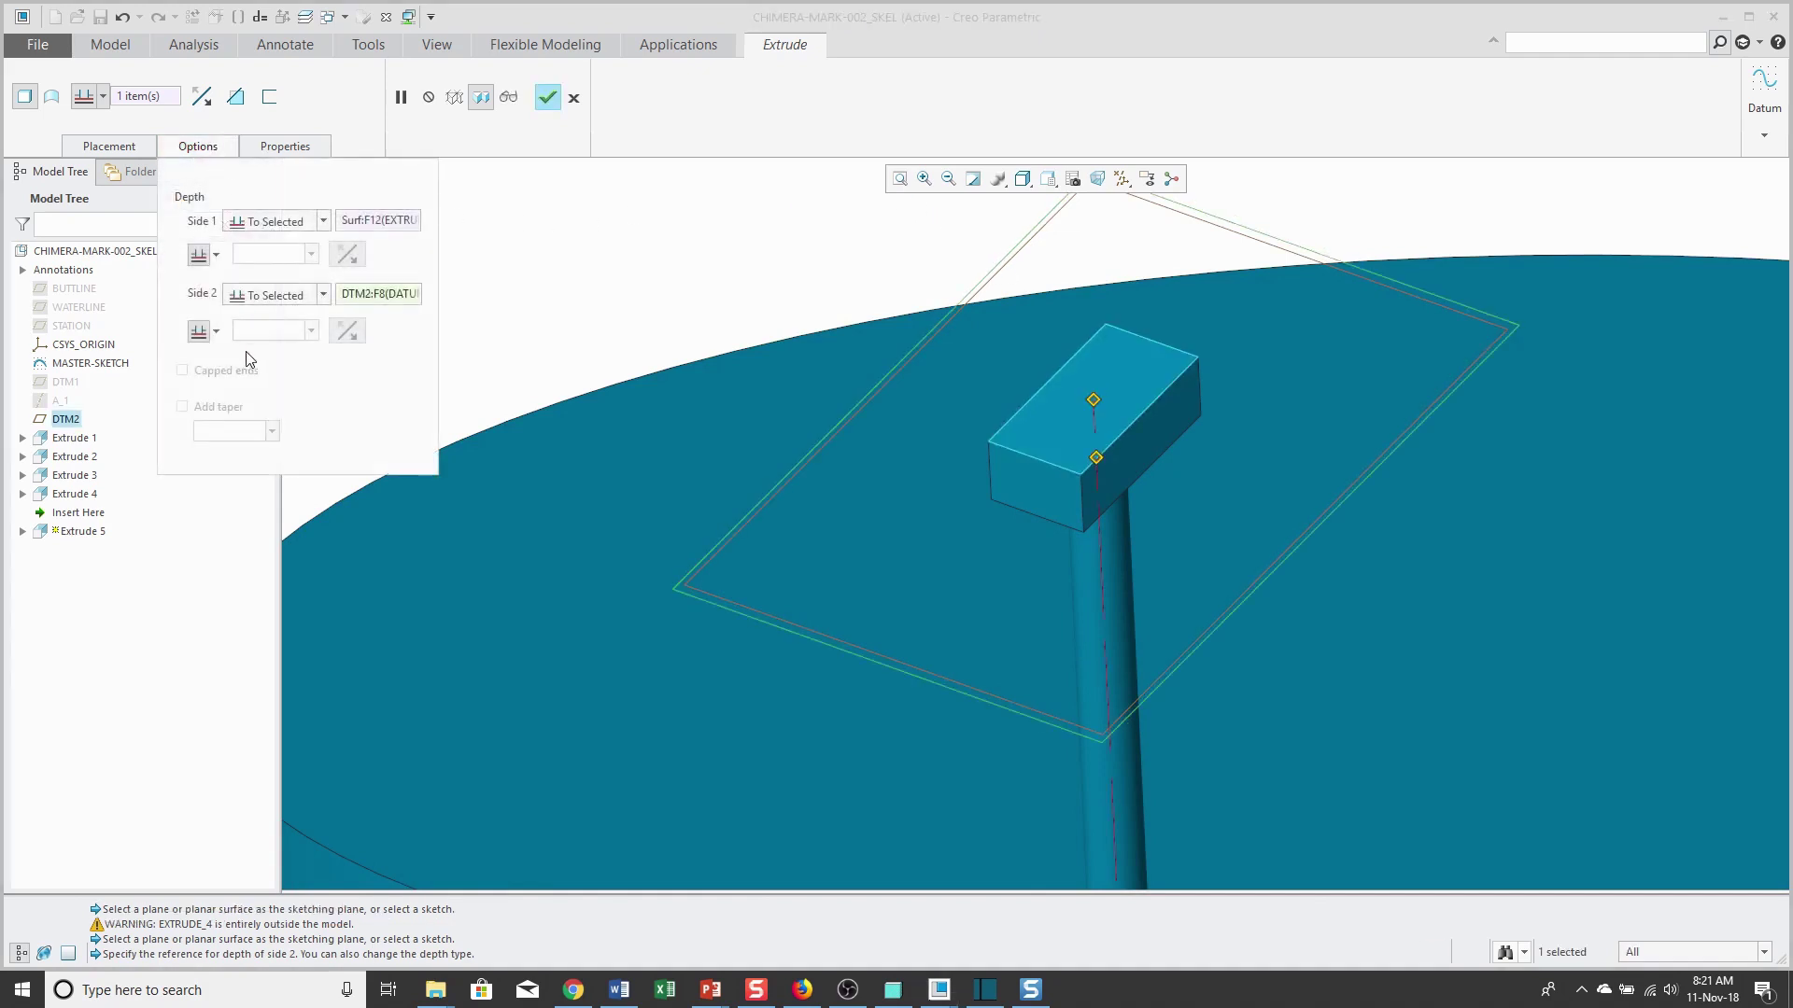
{"action": "left_click", "coordinate": [216, 334]}
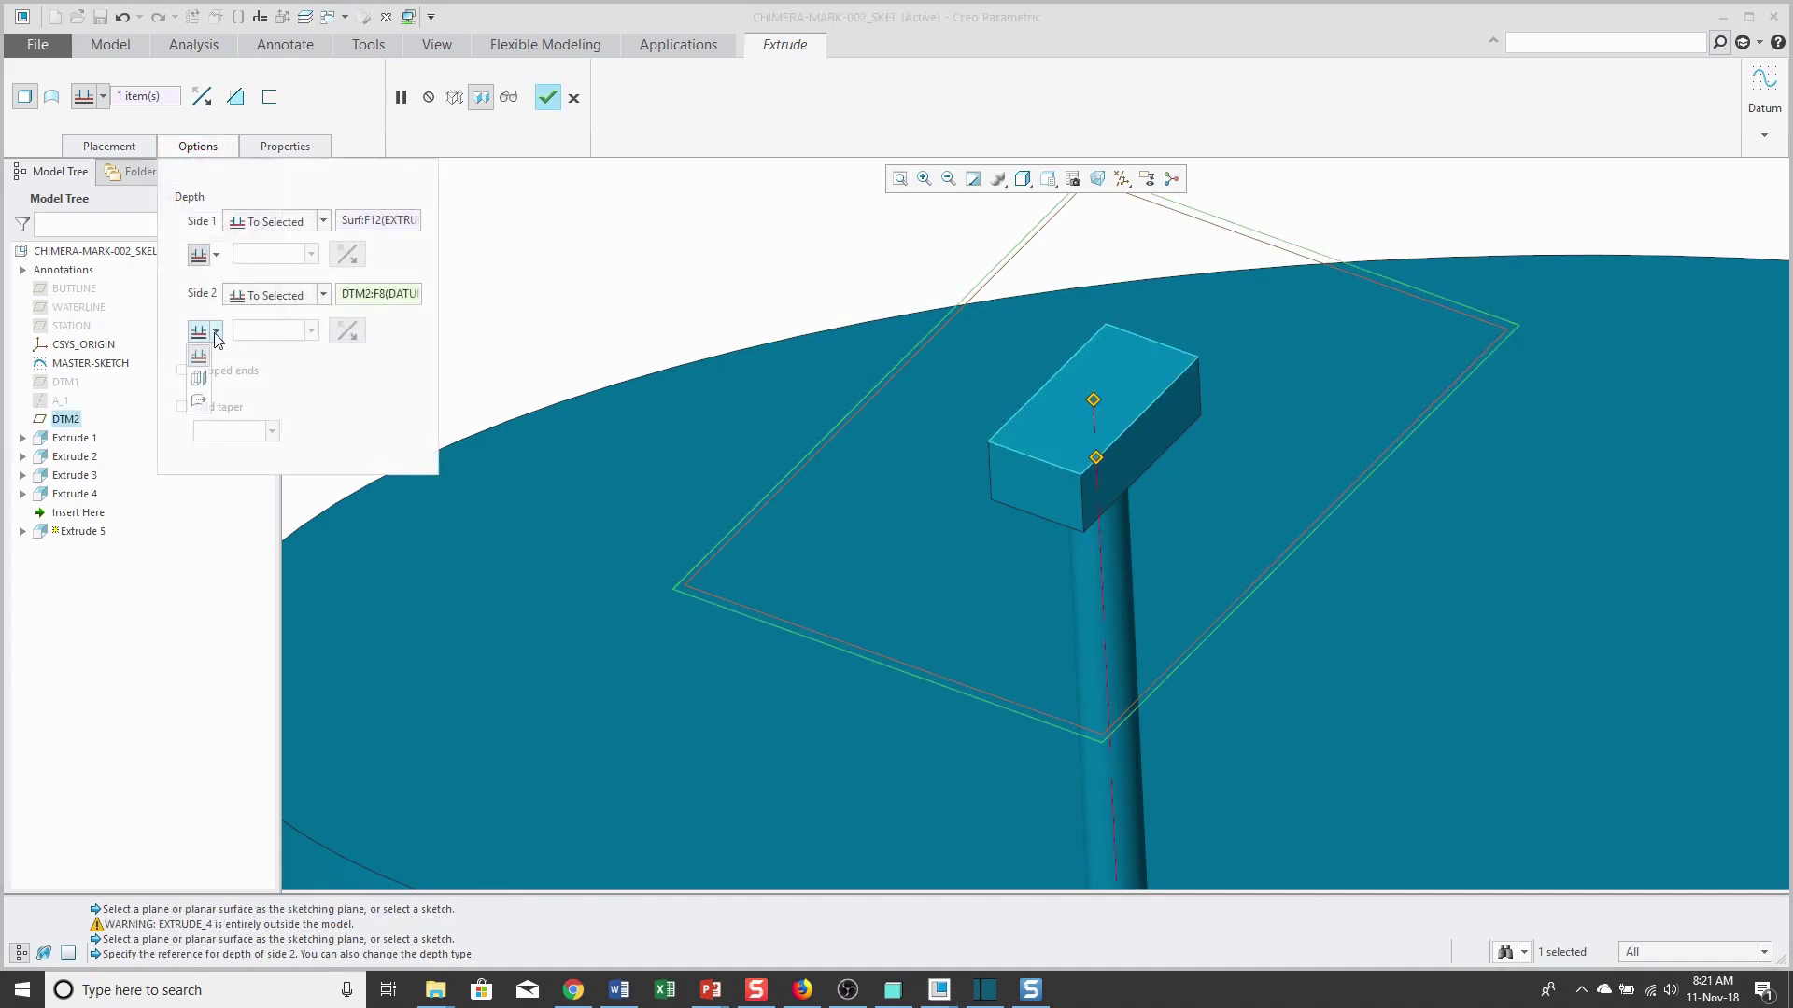
{"action": "left_click", "coordinate": [204, 405]}
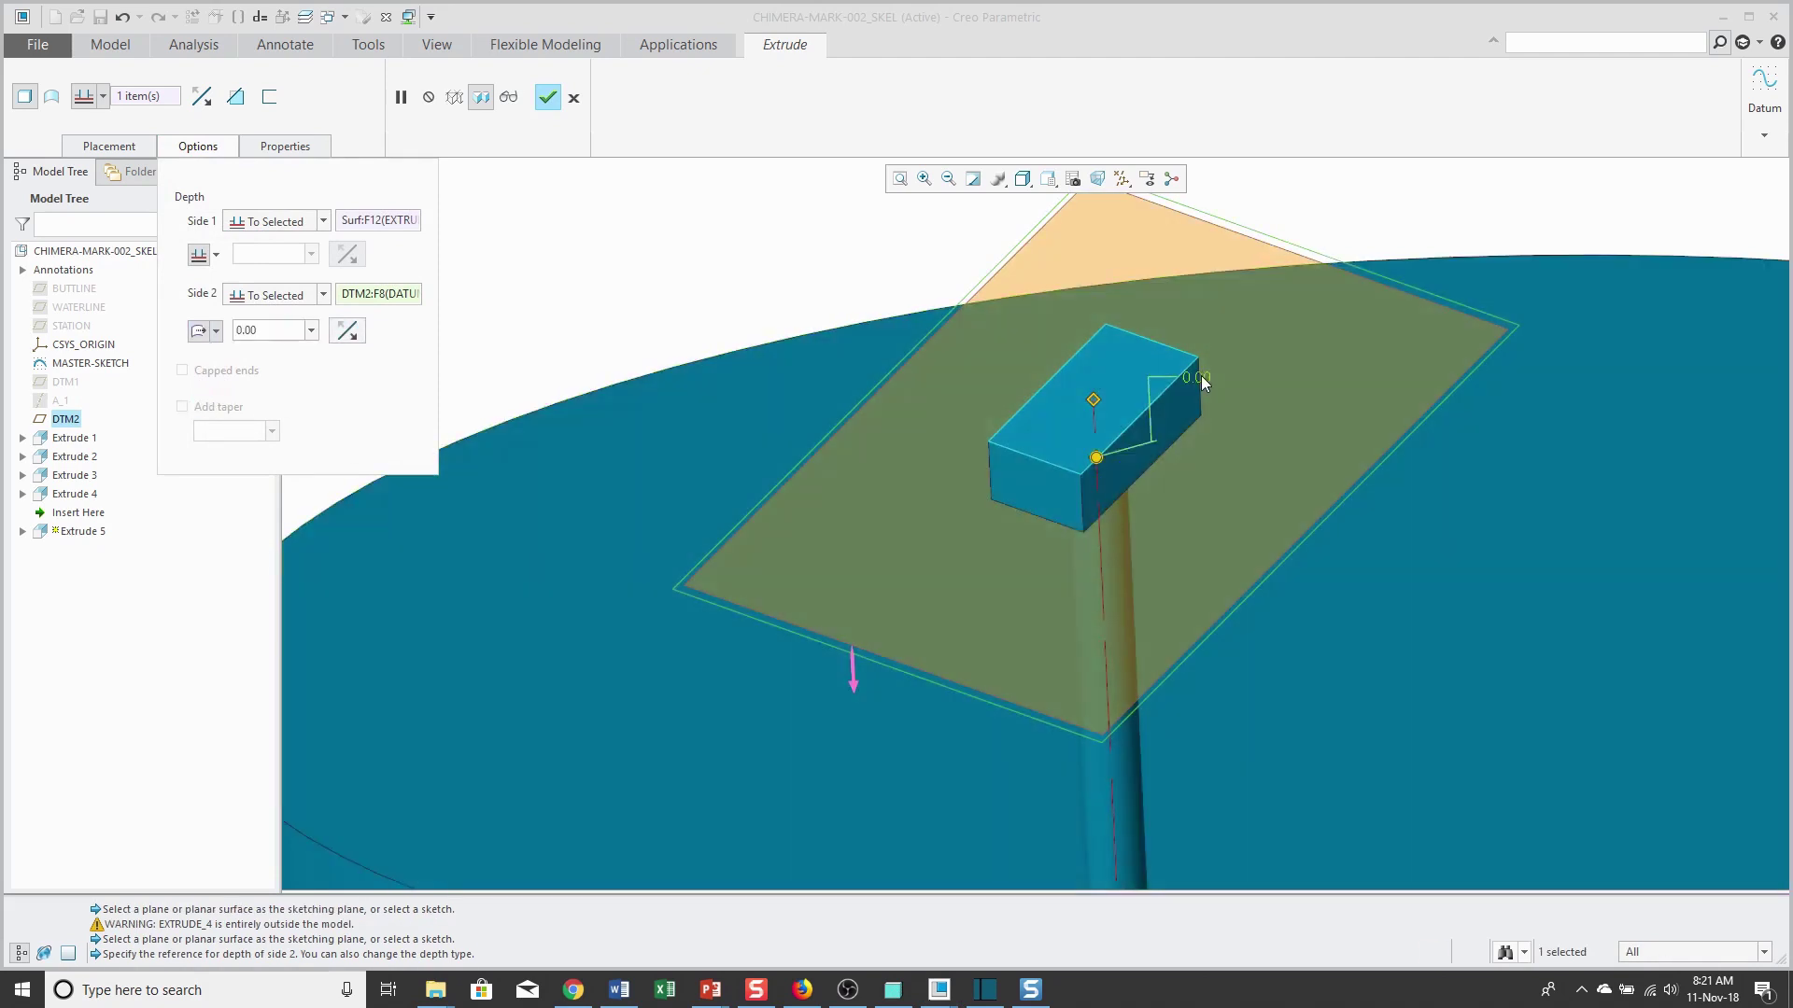
{"action": "double_click", "coordinate": [1200, 375]}
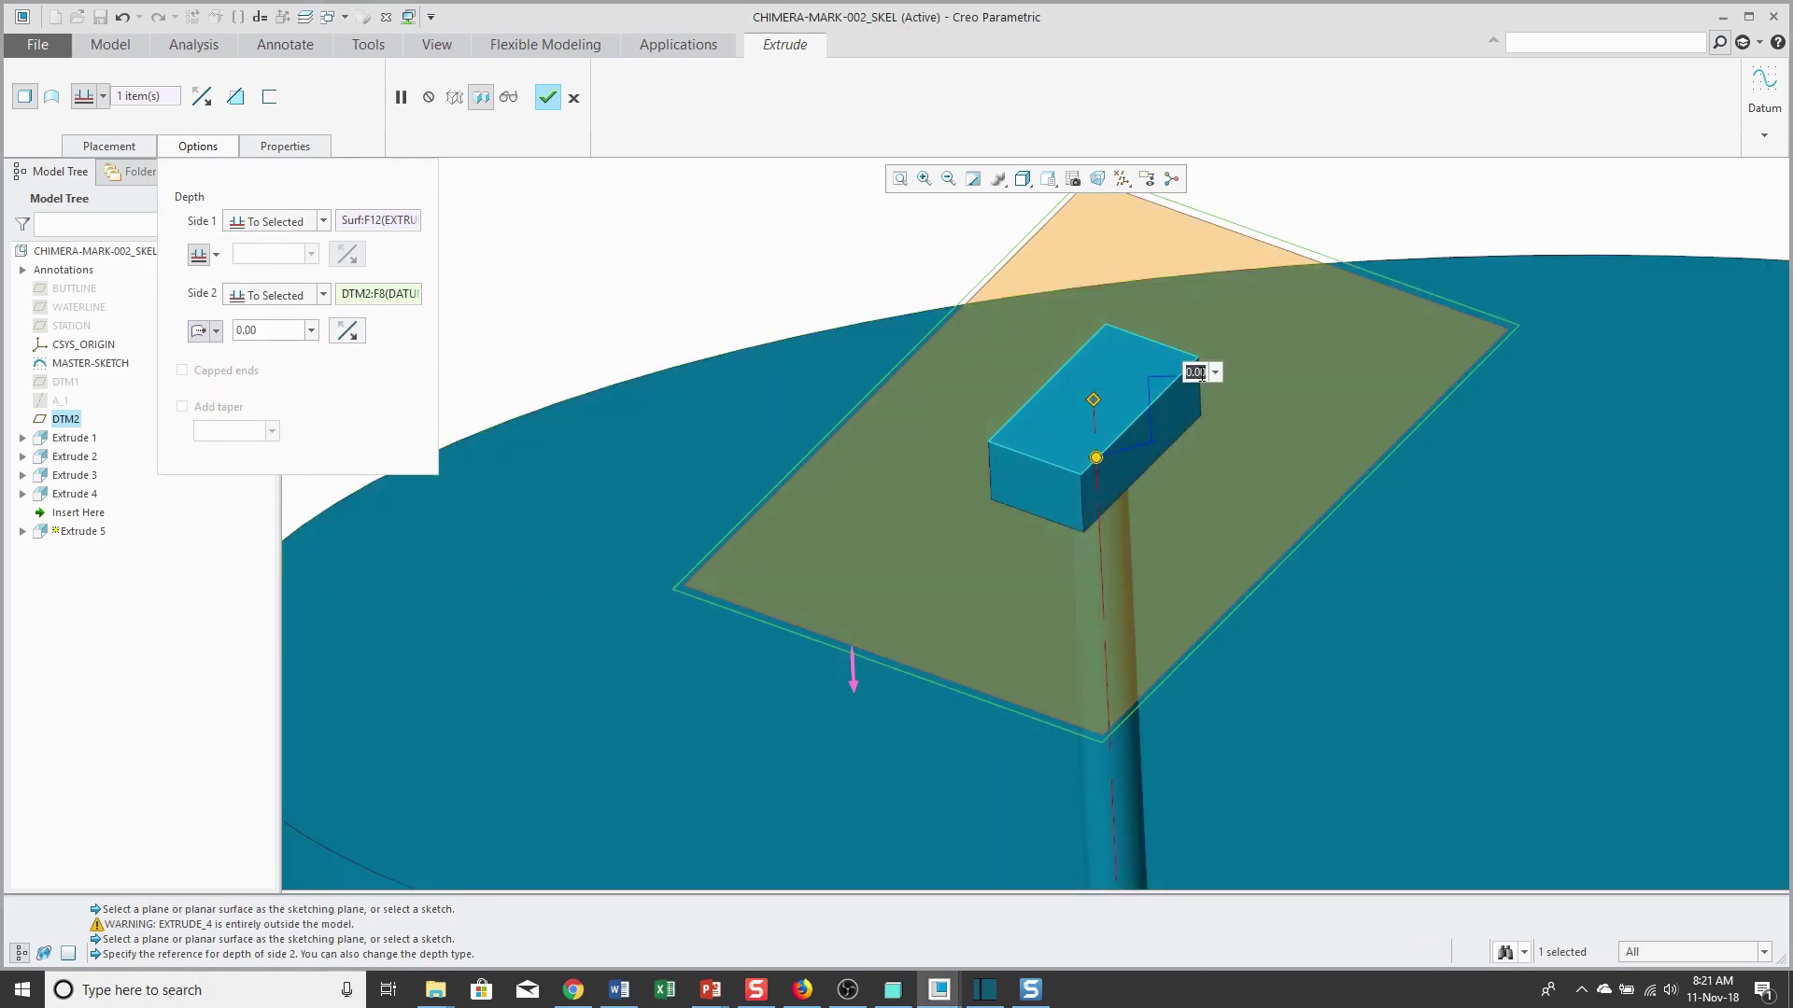
{"action": "type", "text": "0.25"}
{"action": "key", "text": "Return"}
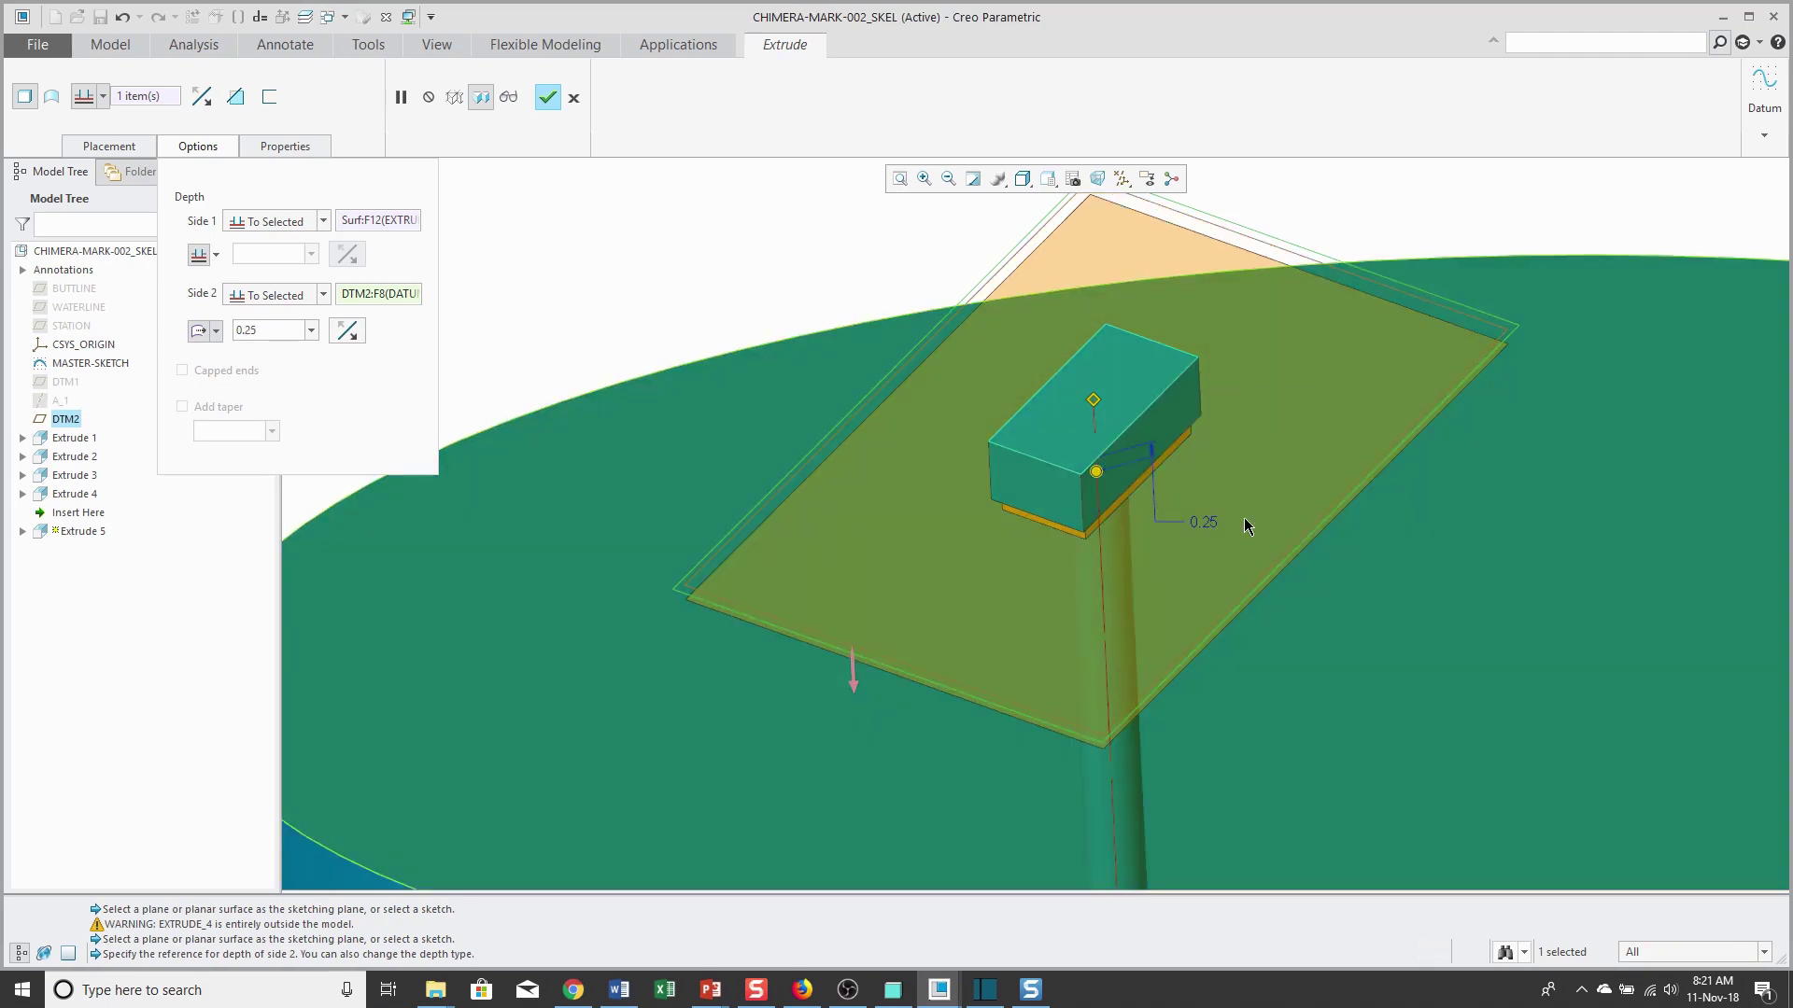
Step: Reverse the side-two offset to -0.25 and finish it as a Remove Material pocket cut
{"action": "double_click", "coordinate": [1204, 521]}
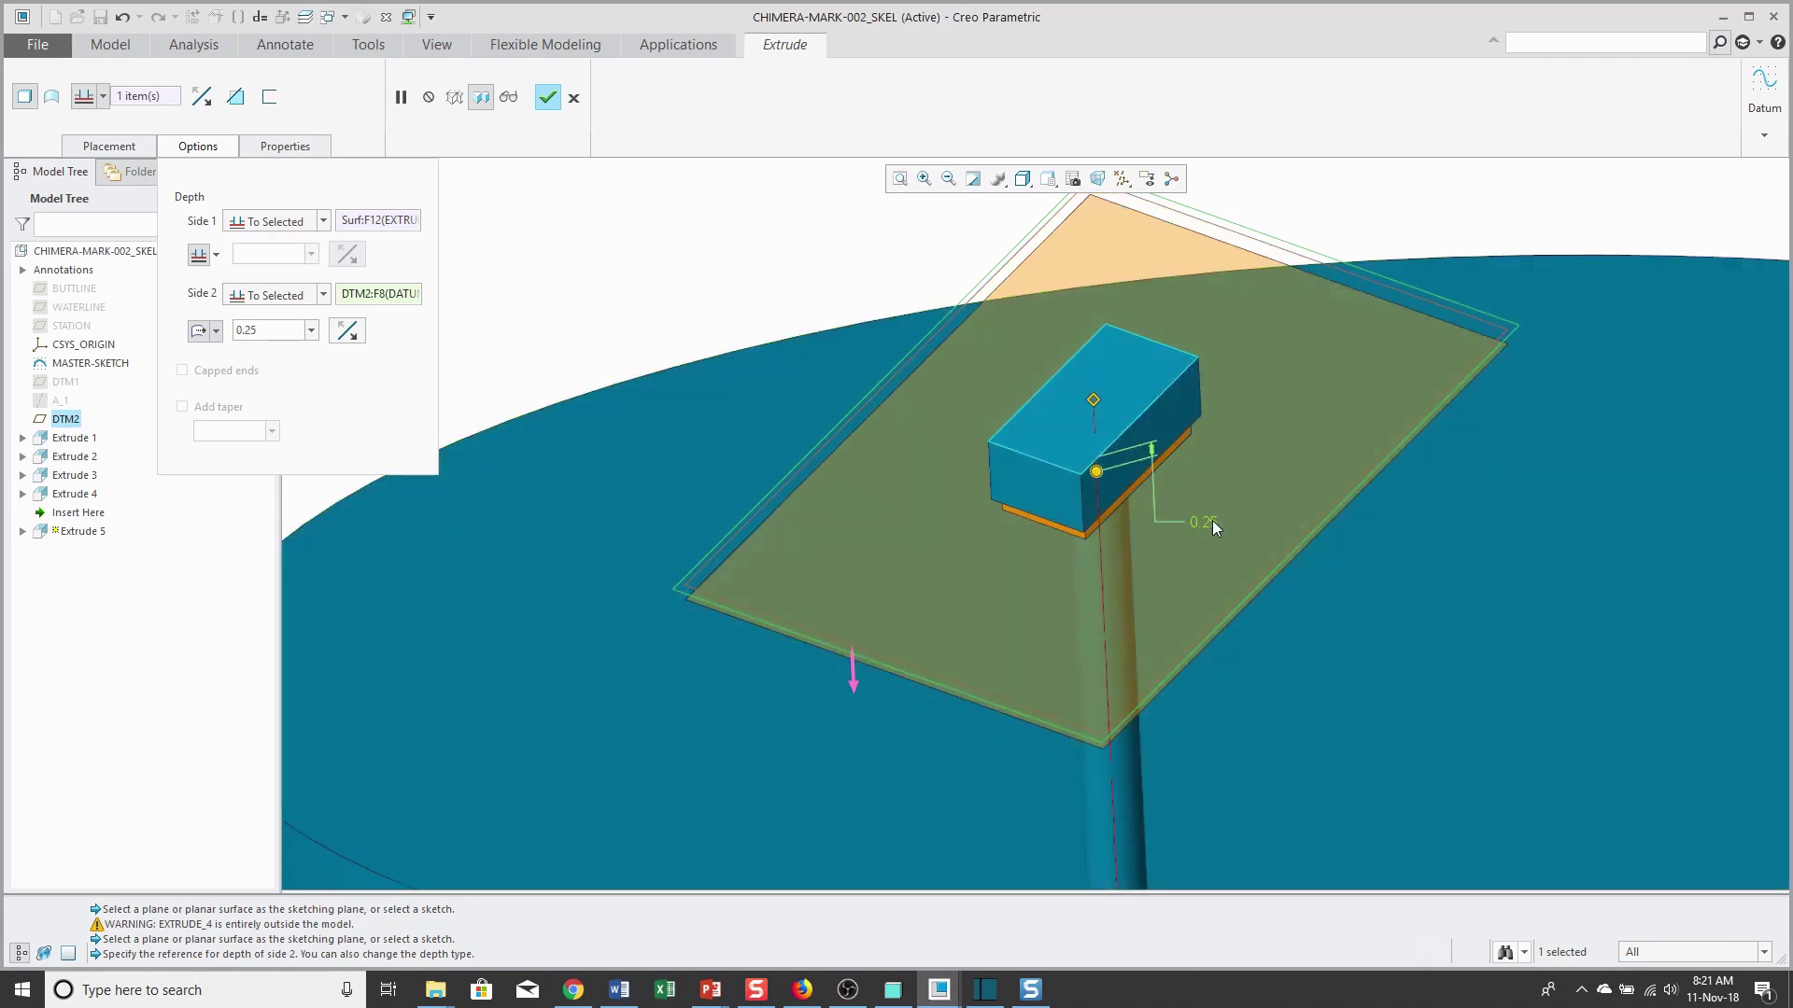
{"action": "type", "text": "-0.25"}
{"action": "key", "text": "Return"}
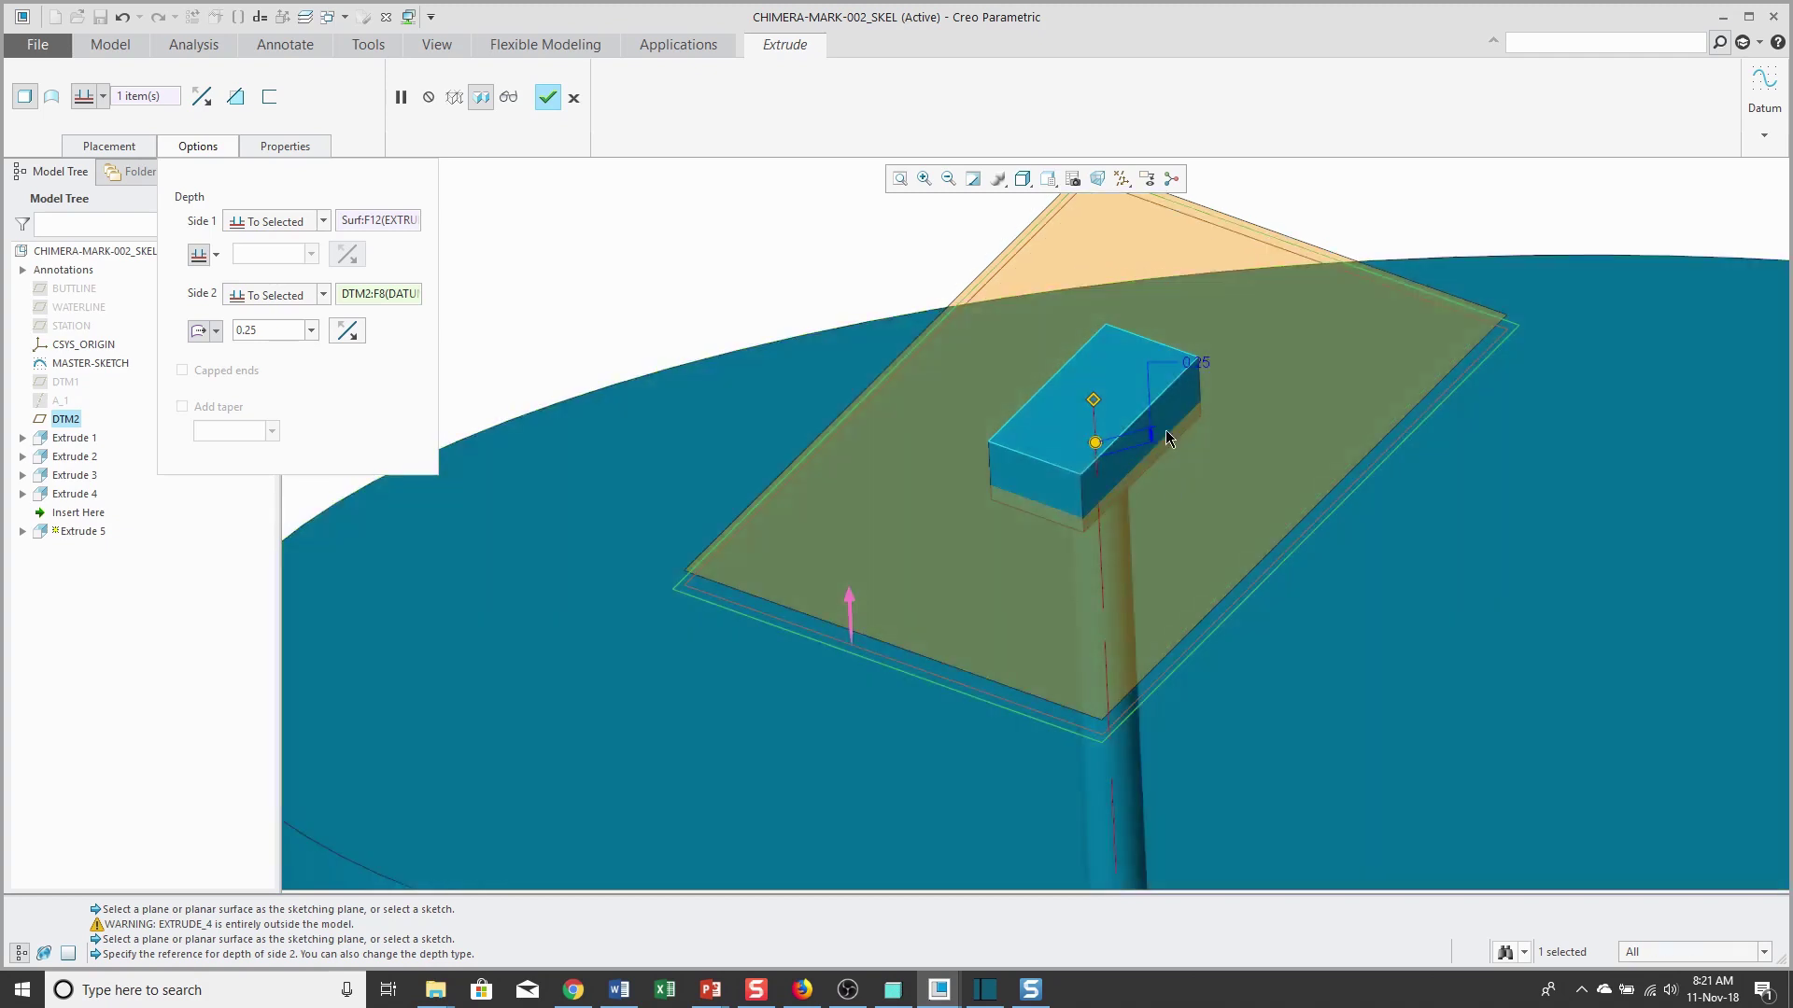
{"action": "right_click", "coordinate": [784, 273]}
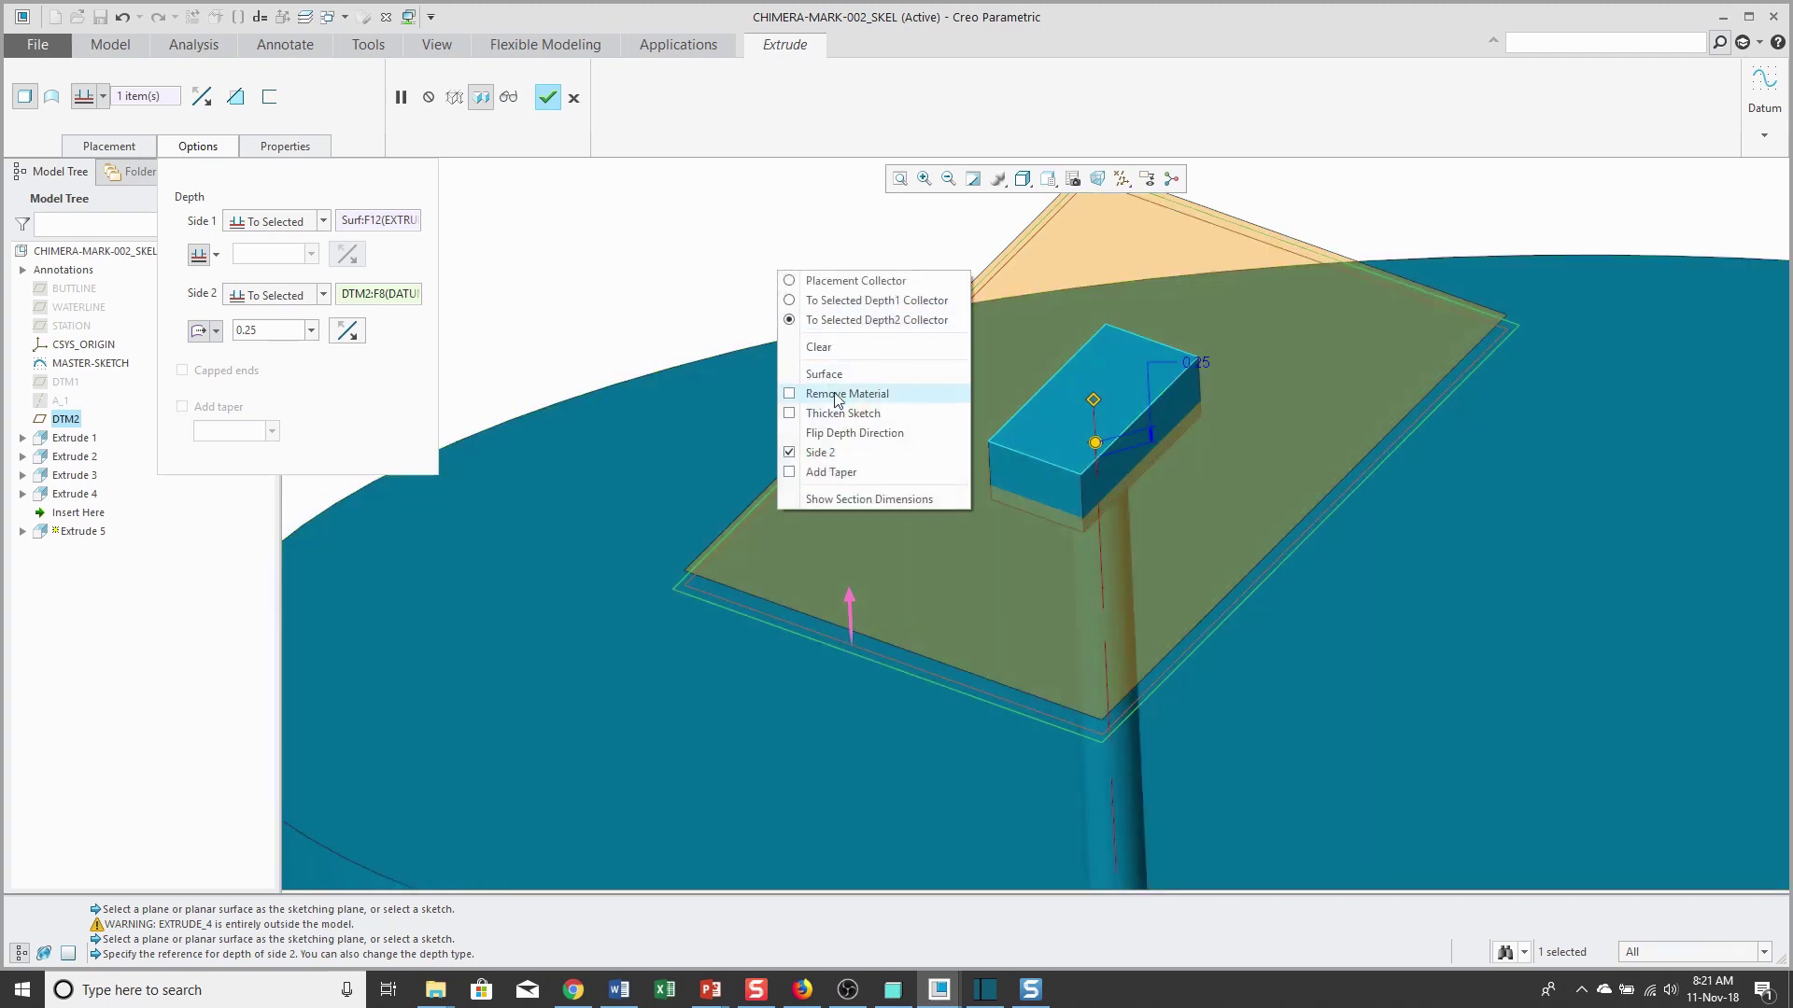
{"action": "left_click", "coordinate": [838, 396]}
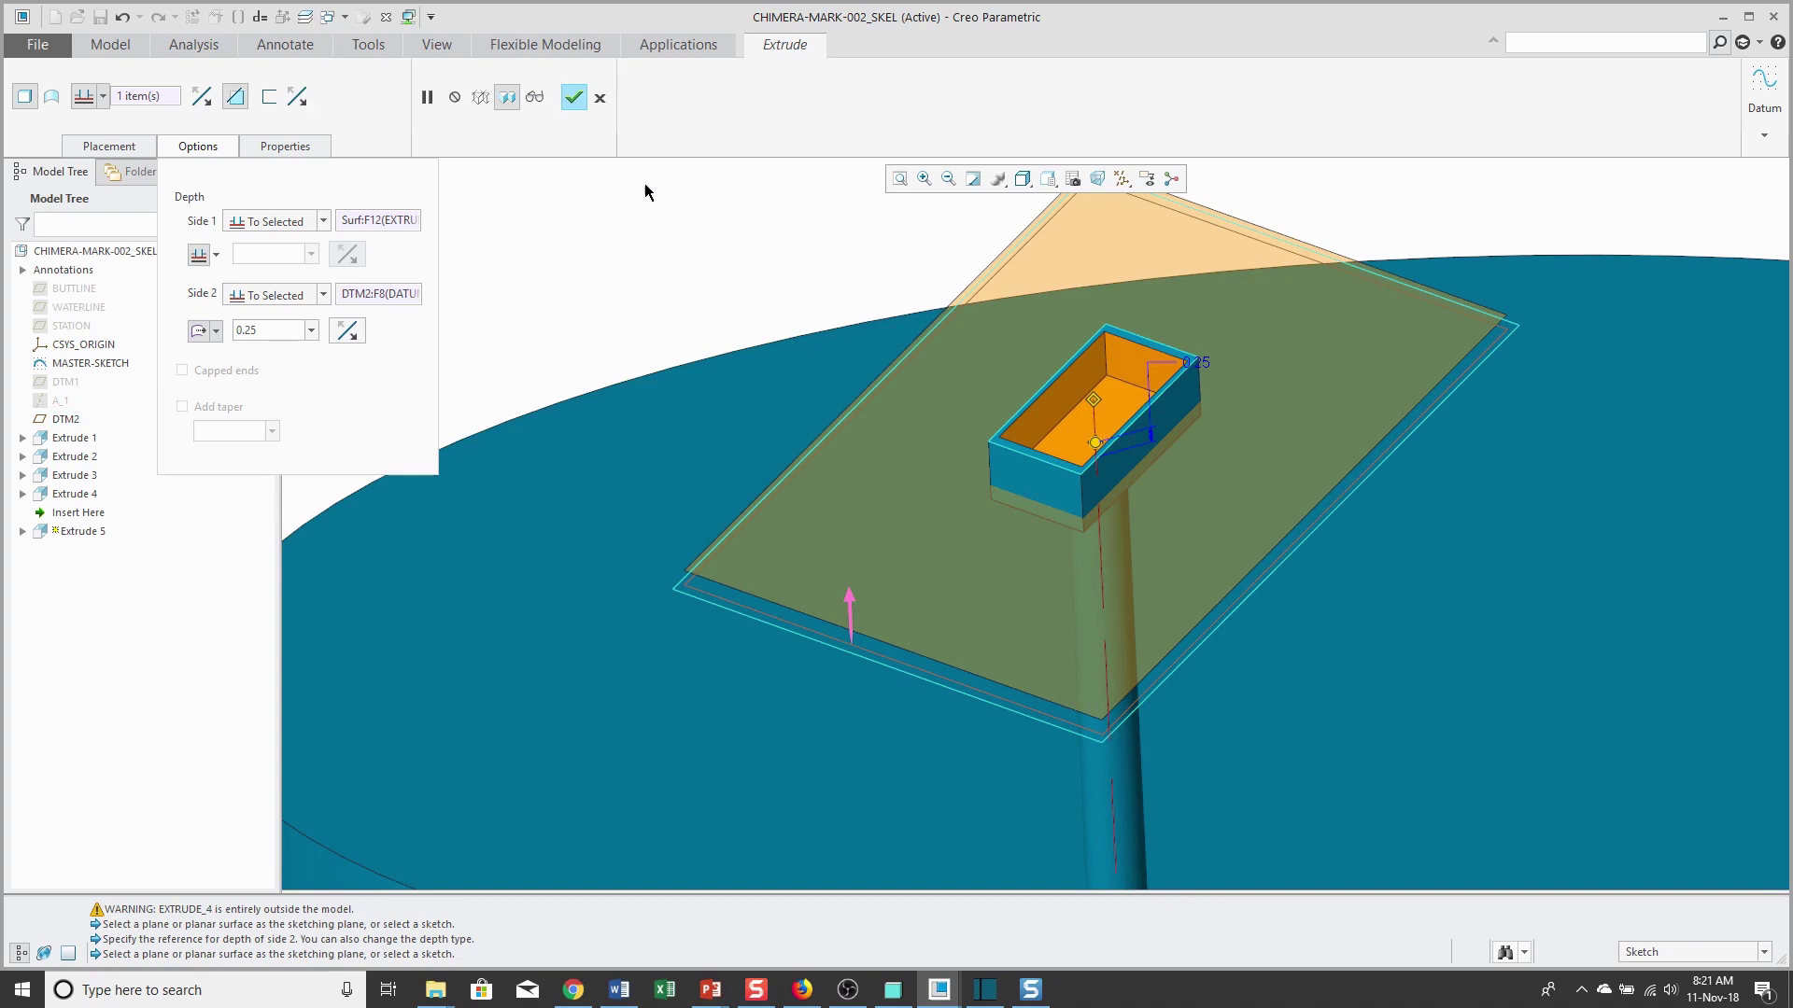
{"action": "left_click", "coordinate": [575, 96]}
Step: Return to the standard orientation, turn off datum plane display, and orbit the skeleton model
{"action": "middle_click_drag", "start_coordinate": [716, 271], "coordinate": [949, 512]}
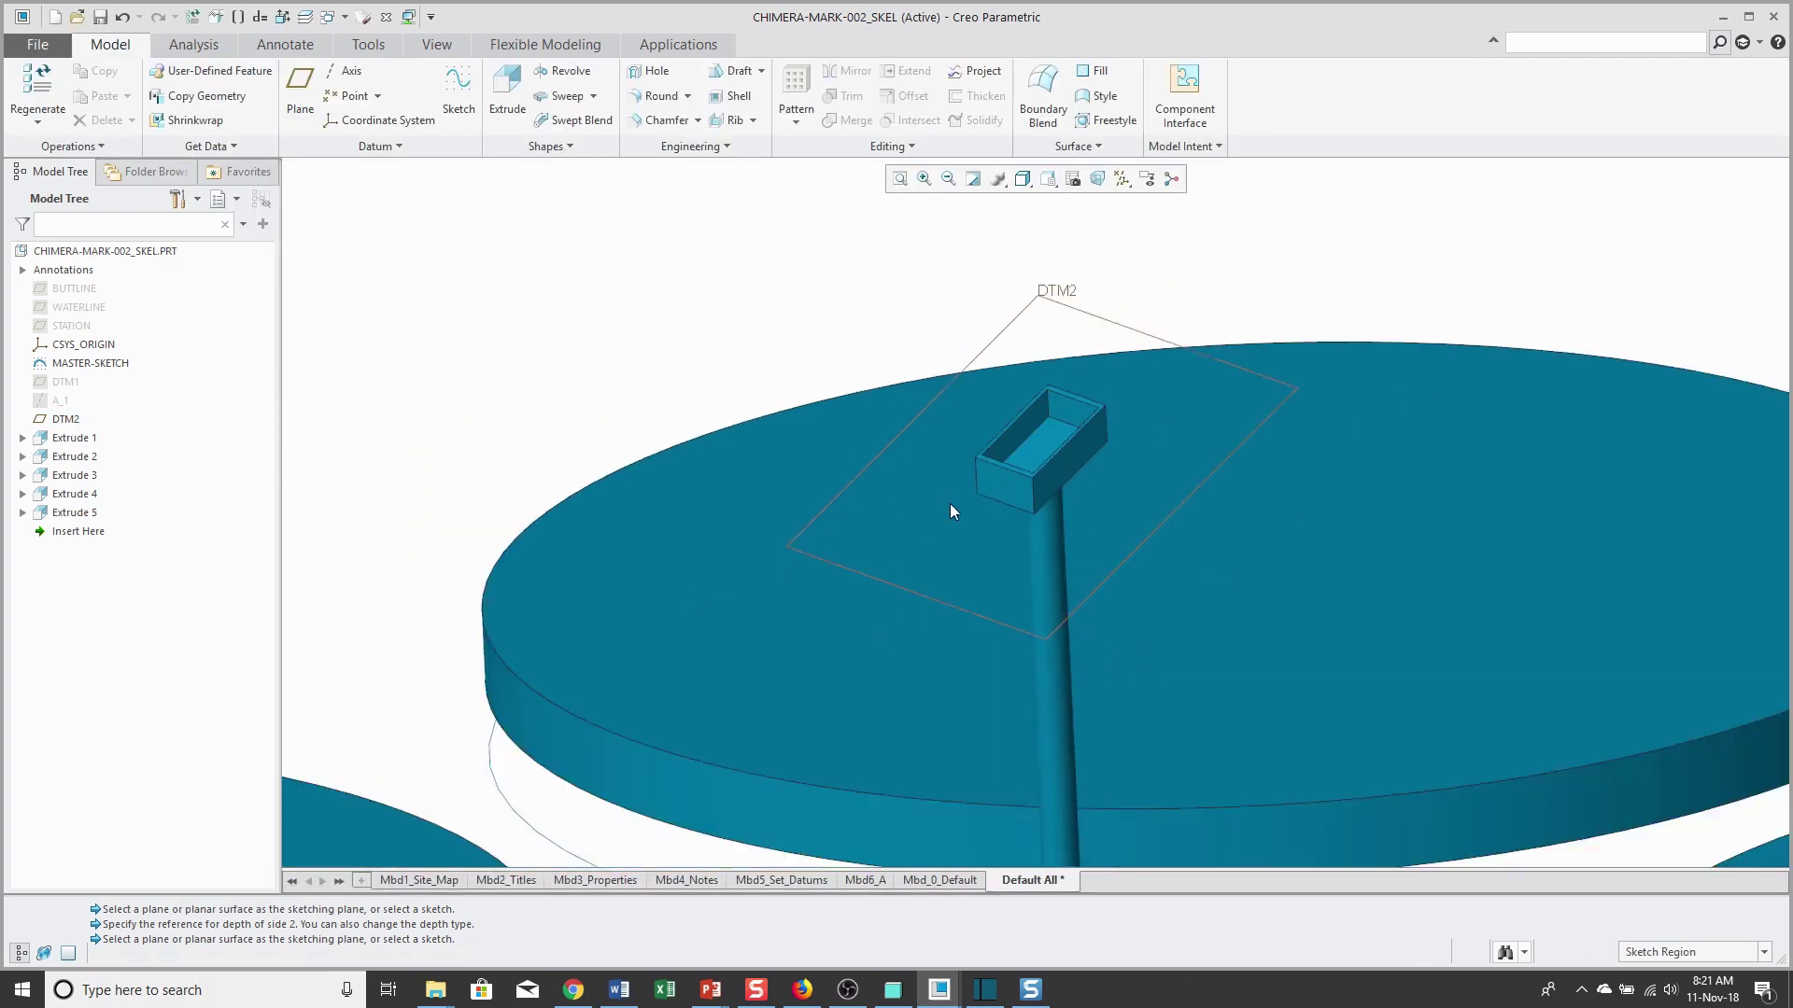
{"action": "key", "text": "ctrl+d"}
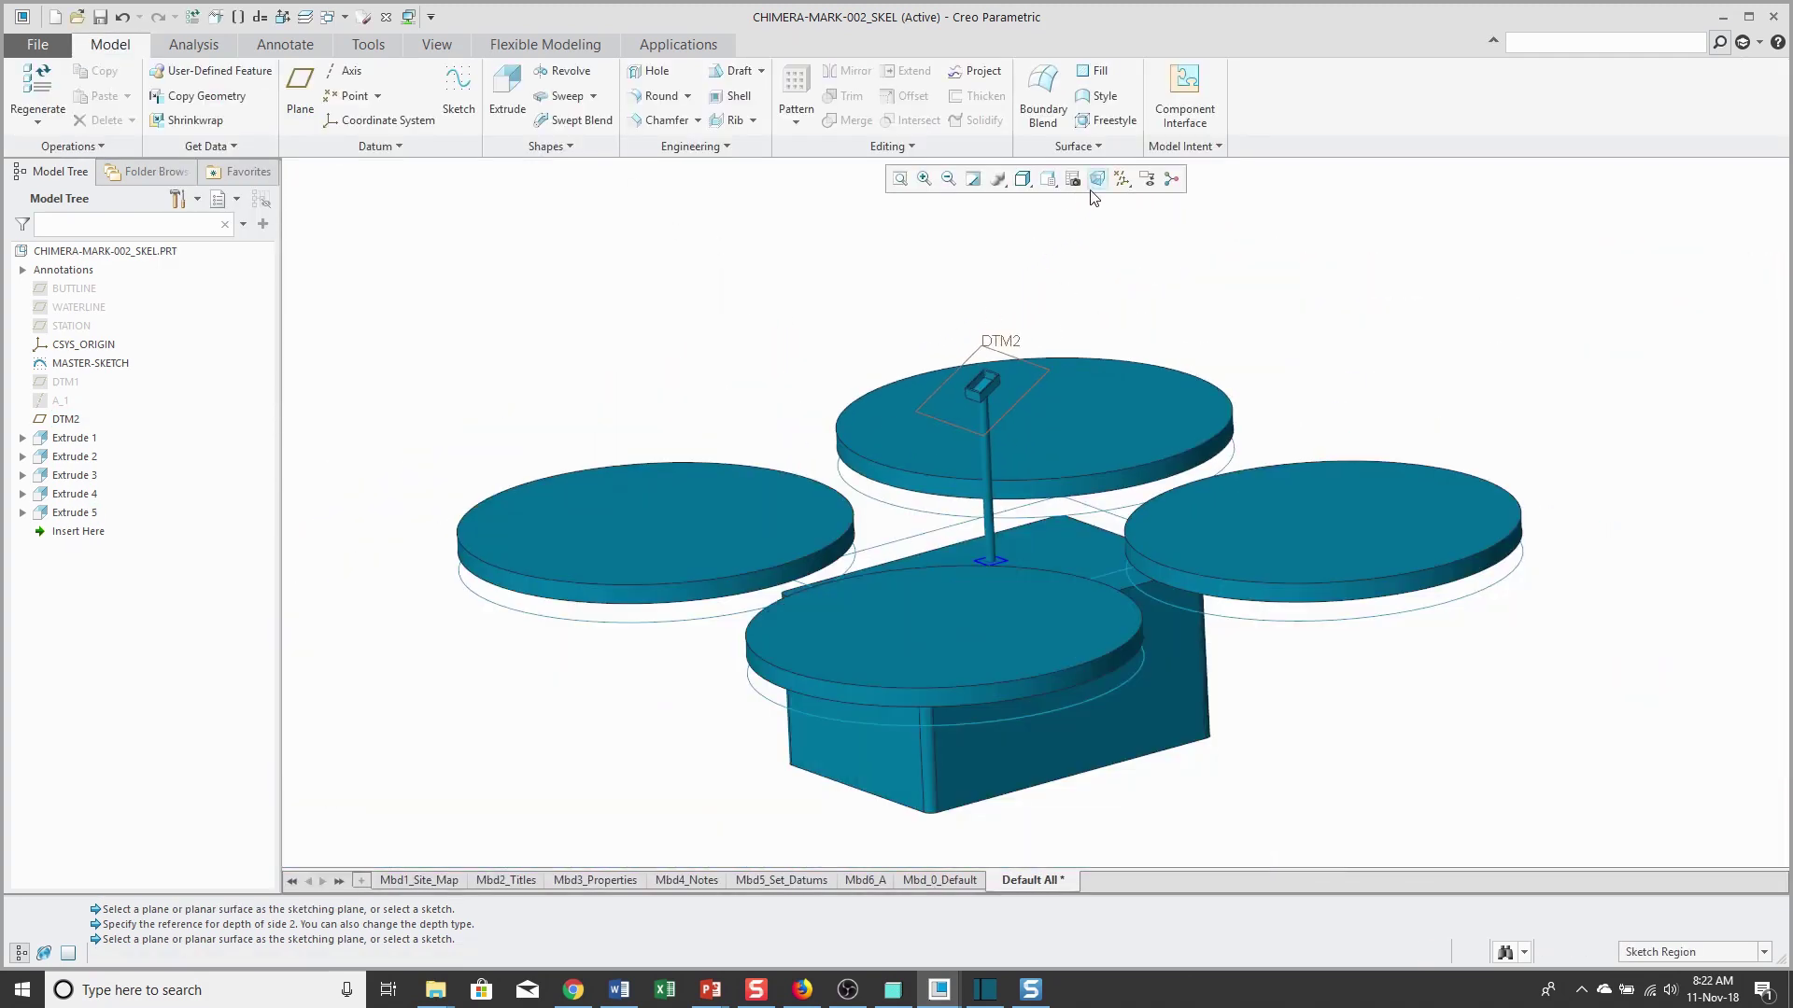
{"action": "left_click", "coordinate": [1122, 179]}
{"action": "left_click", "coordinate": [1155, 285]}
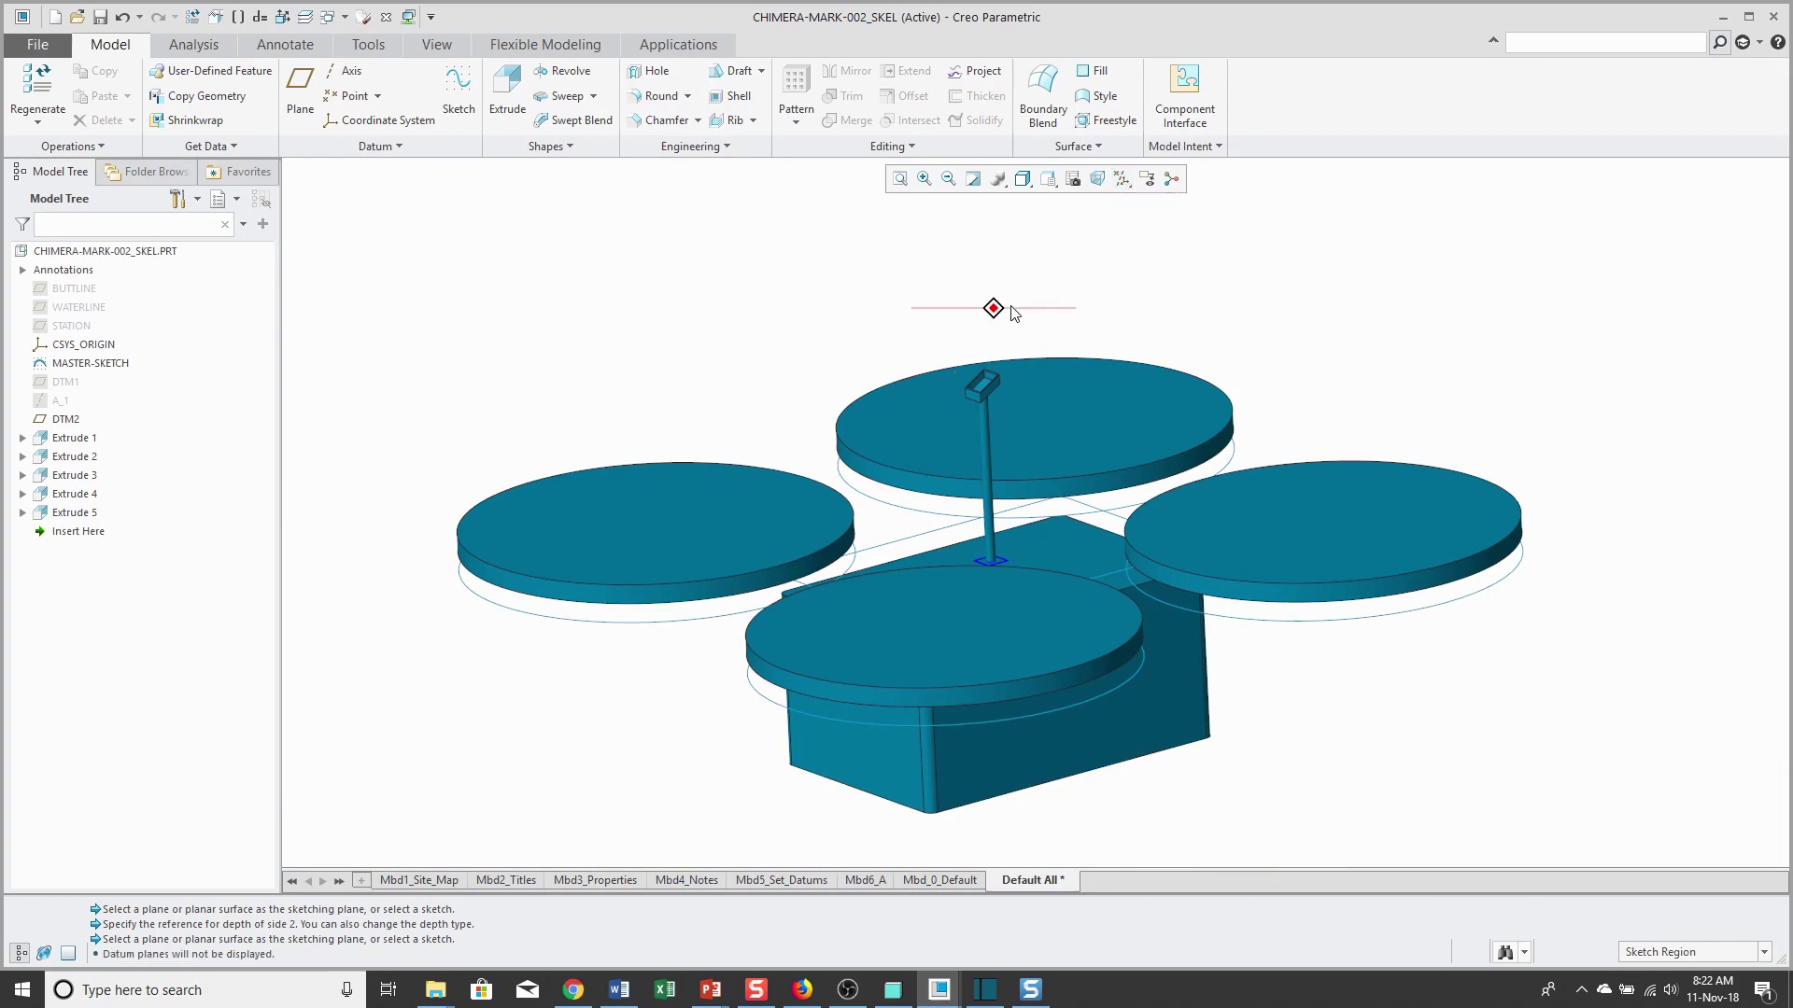
{"action": "mouse_move", "coordinate": [1014, 312]}
{"action": "middle_mouse_down"}
{"action": "mouse_move", "coordinate": [1048, 304]}
{"action": "mouse_move", "coordinate": [1004, 306]}
{"action": "mouse_move", "coordinate": [1018, 322]}
{"action": "middle_mouse_up"}
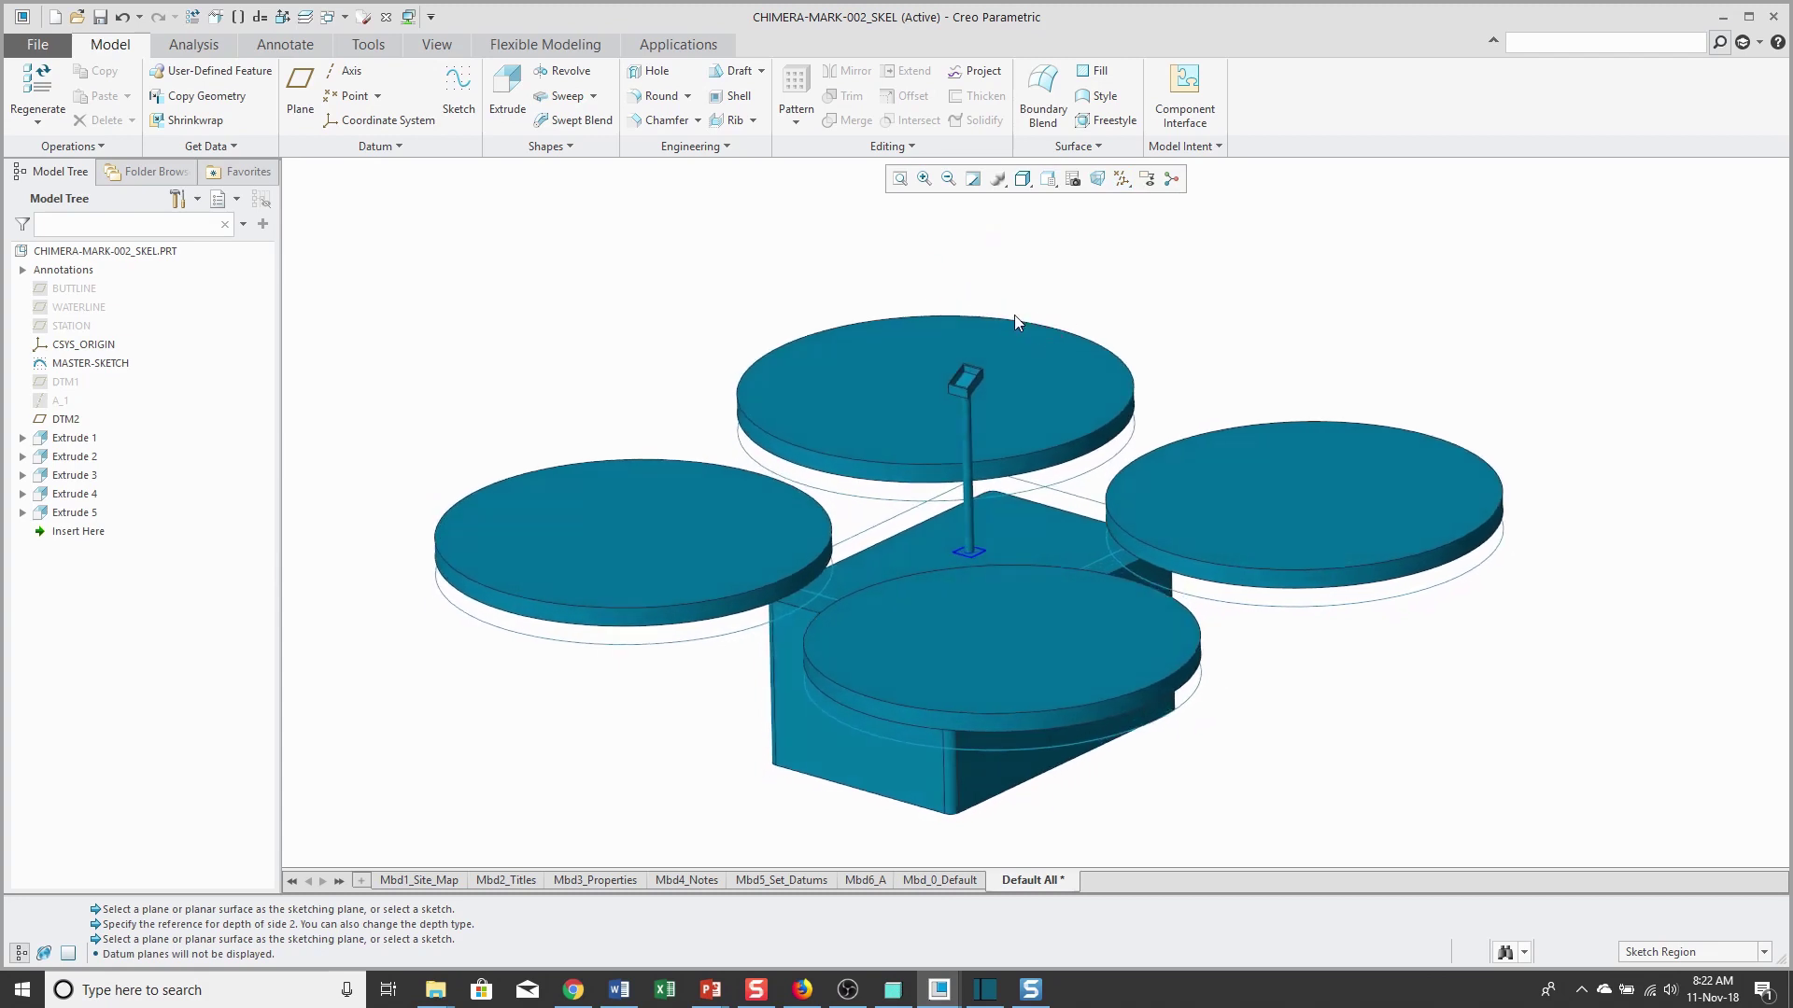